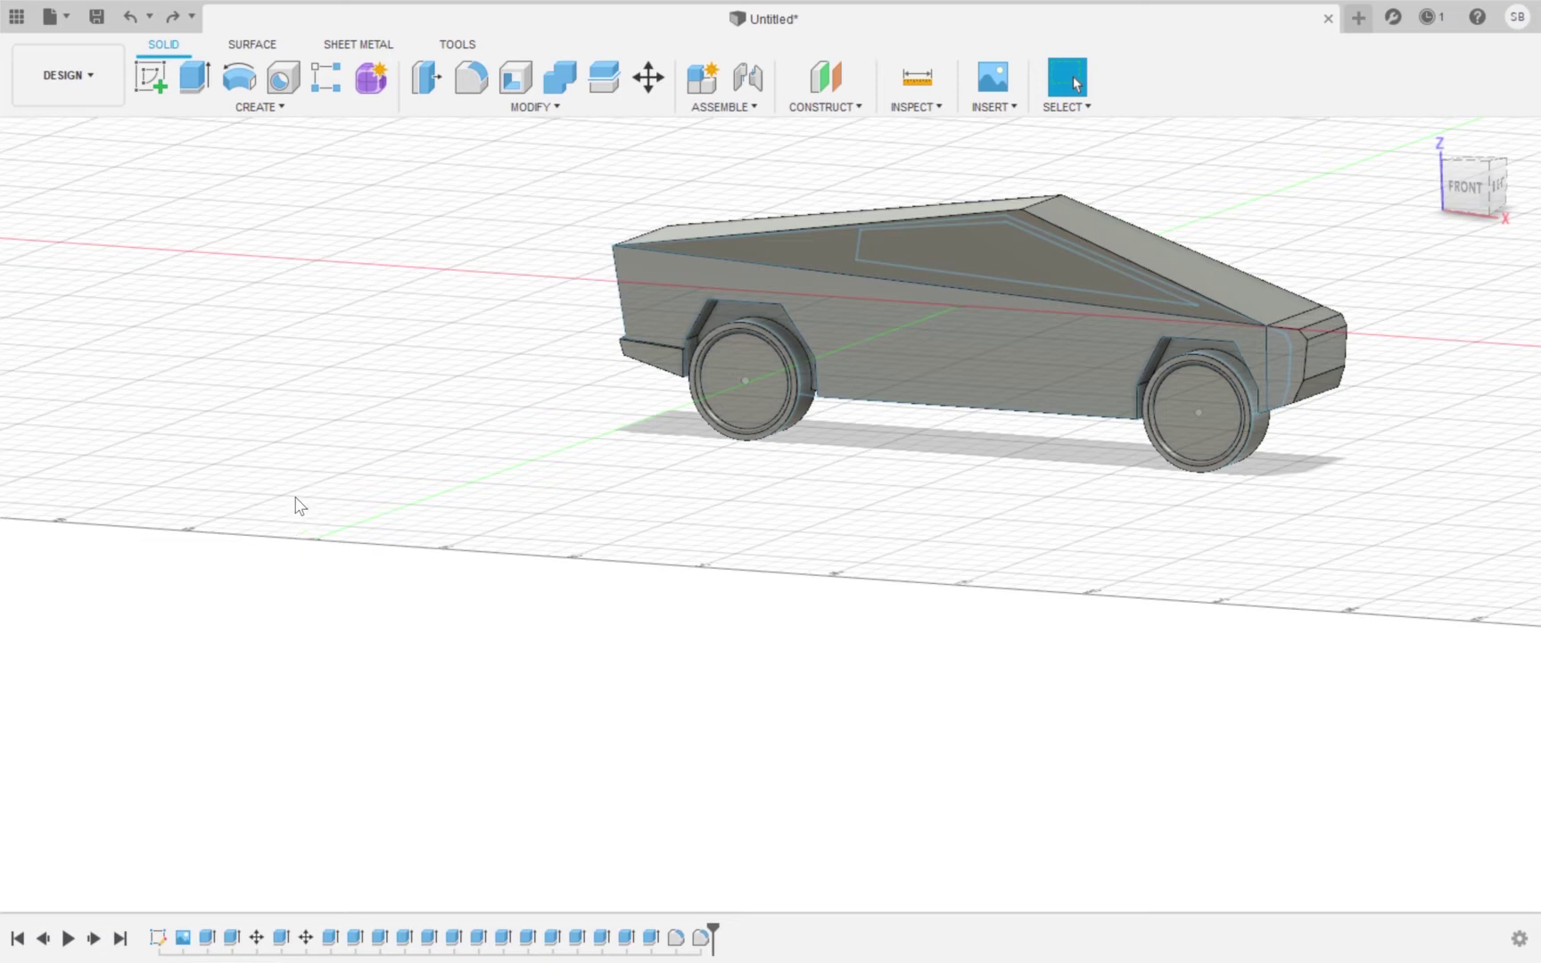
Start a sketch on the body's side face and draw a vertical line from the rear bumper's upper inner corner to the wheel arch corner above.
click(150, 78)
click(679, 284)
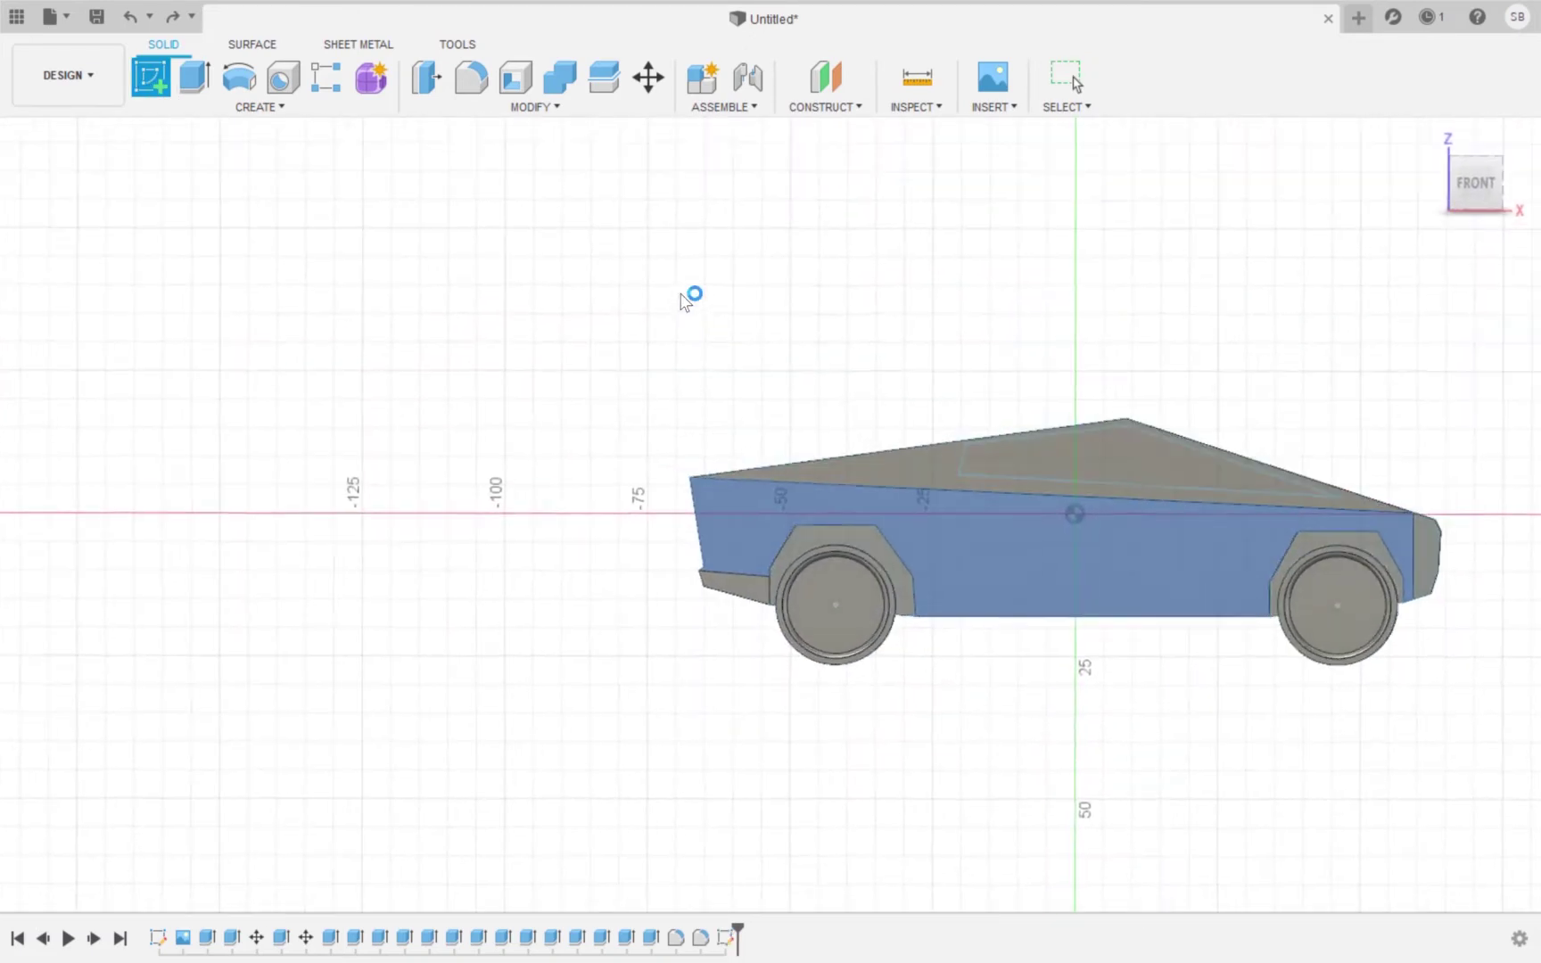
scroll(783, 561, up, 2)
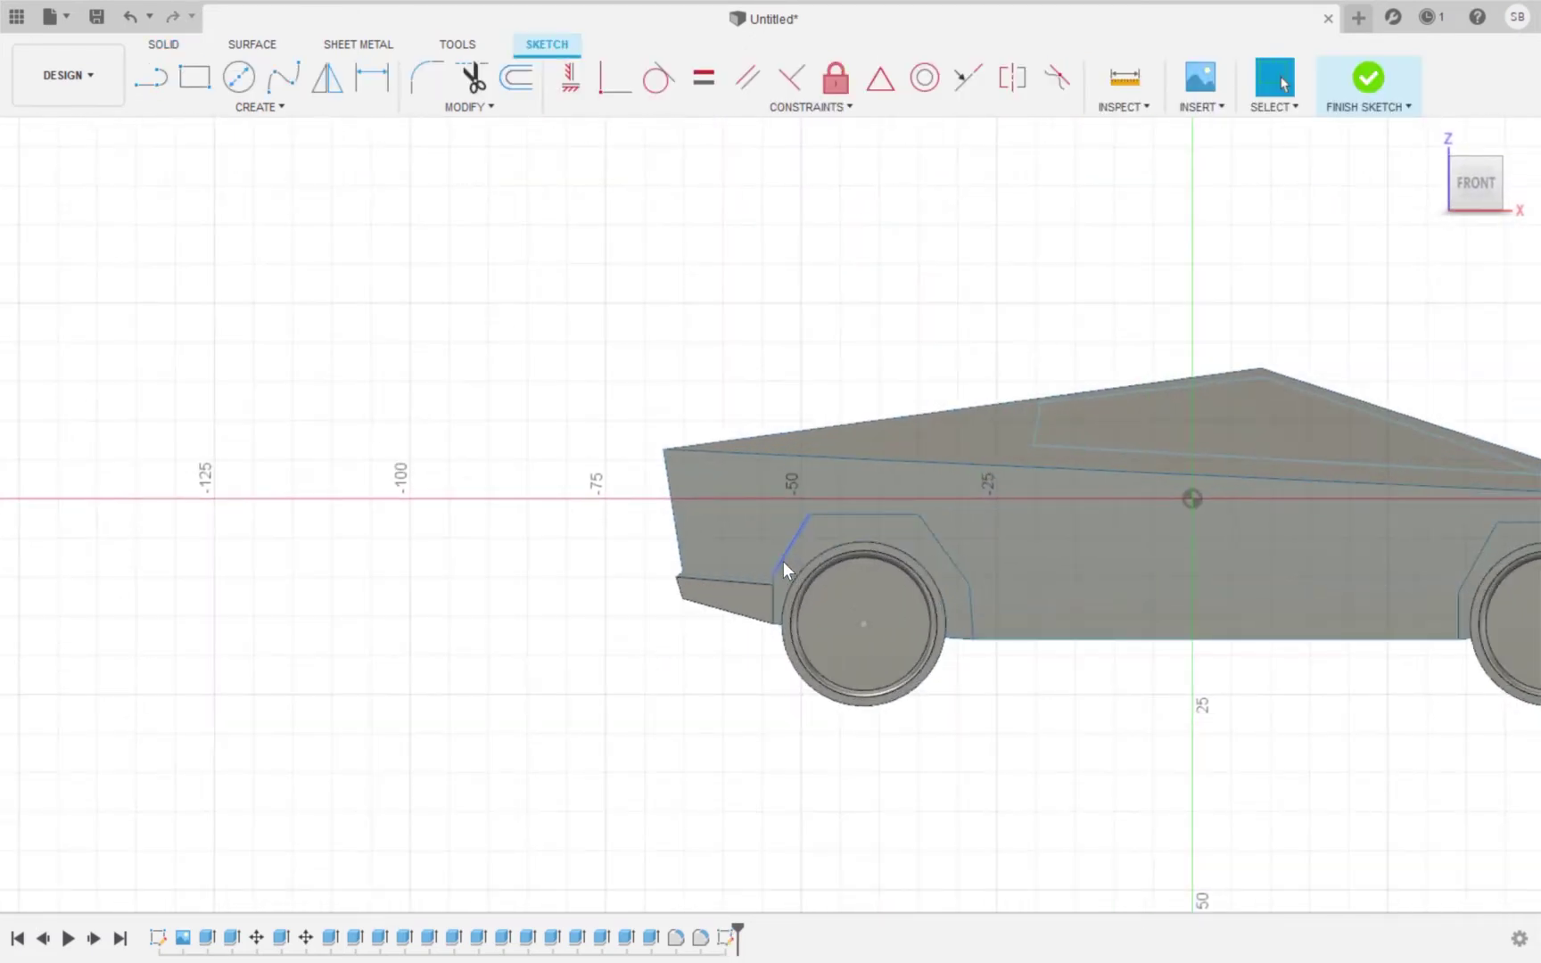
scroll(783, 561, up, 8)
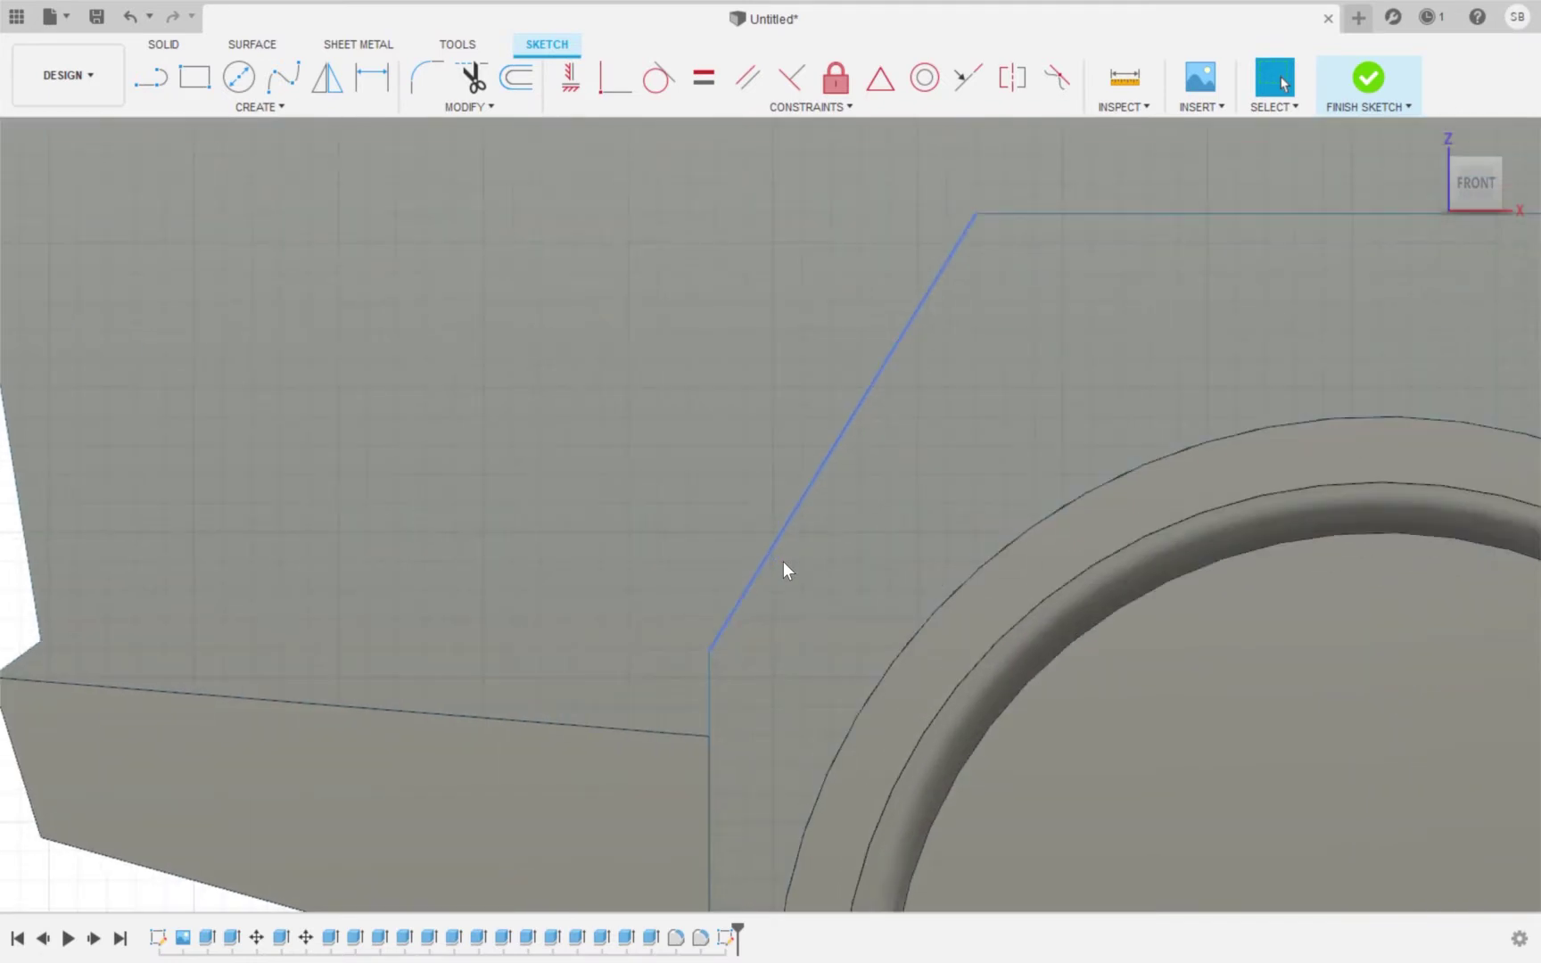
click(153, 73)
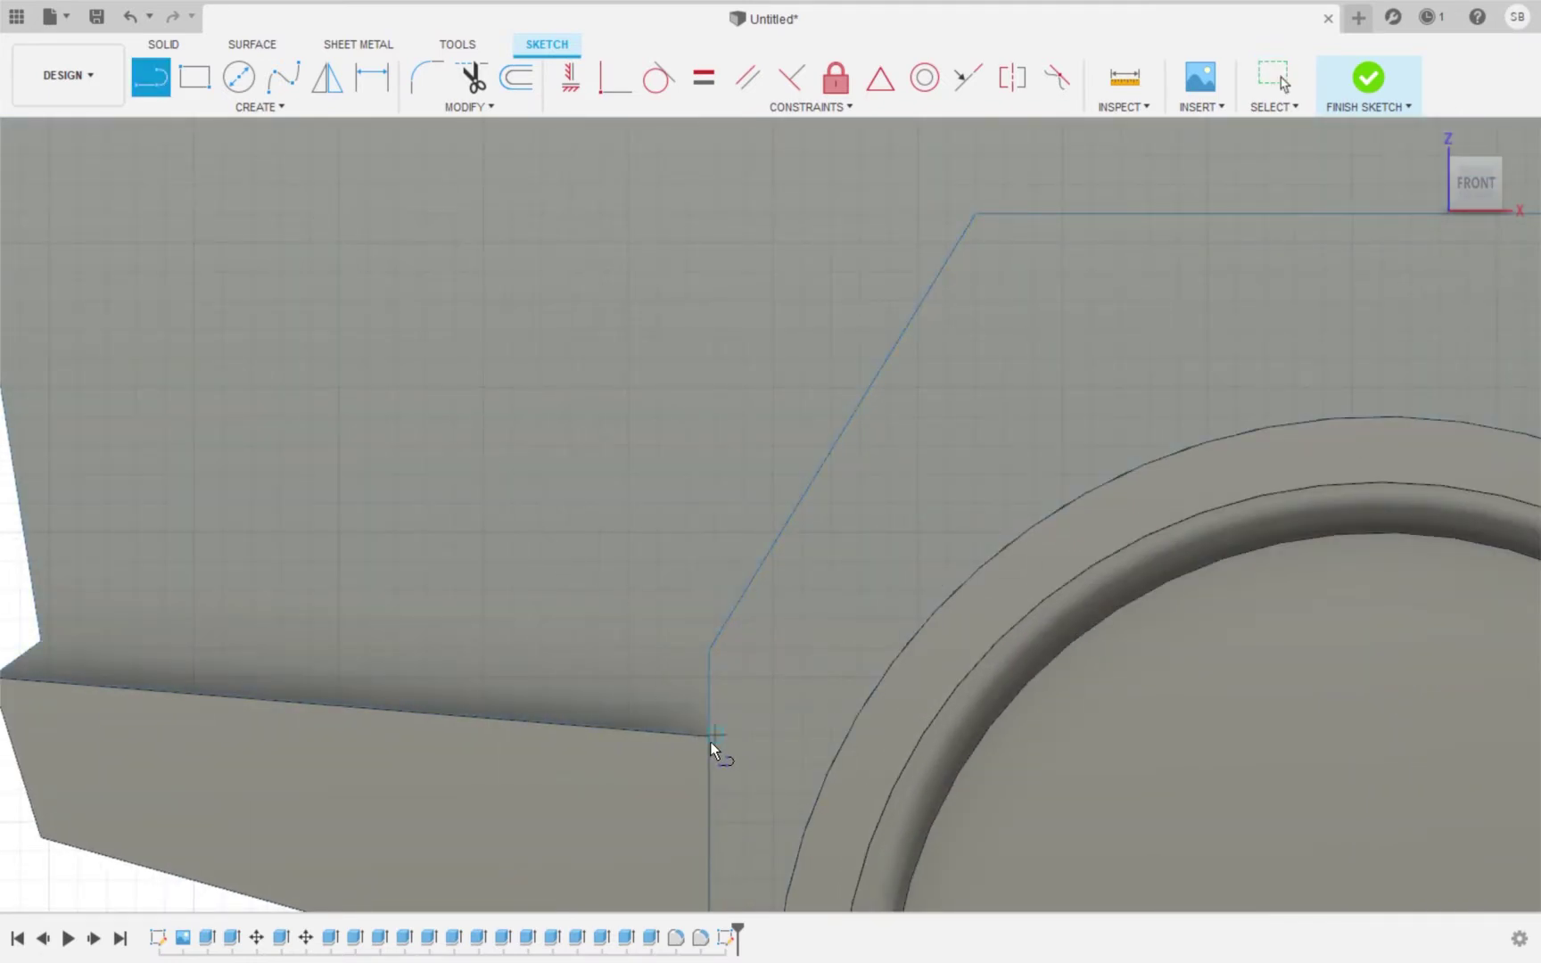
scroll(709, 743, up, 7)
scroll(710, 742, up, 3)
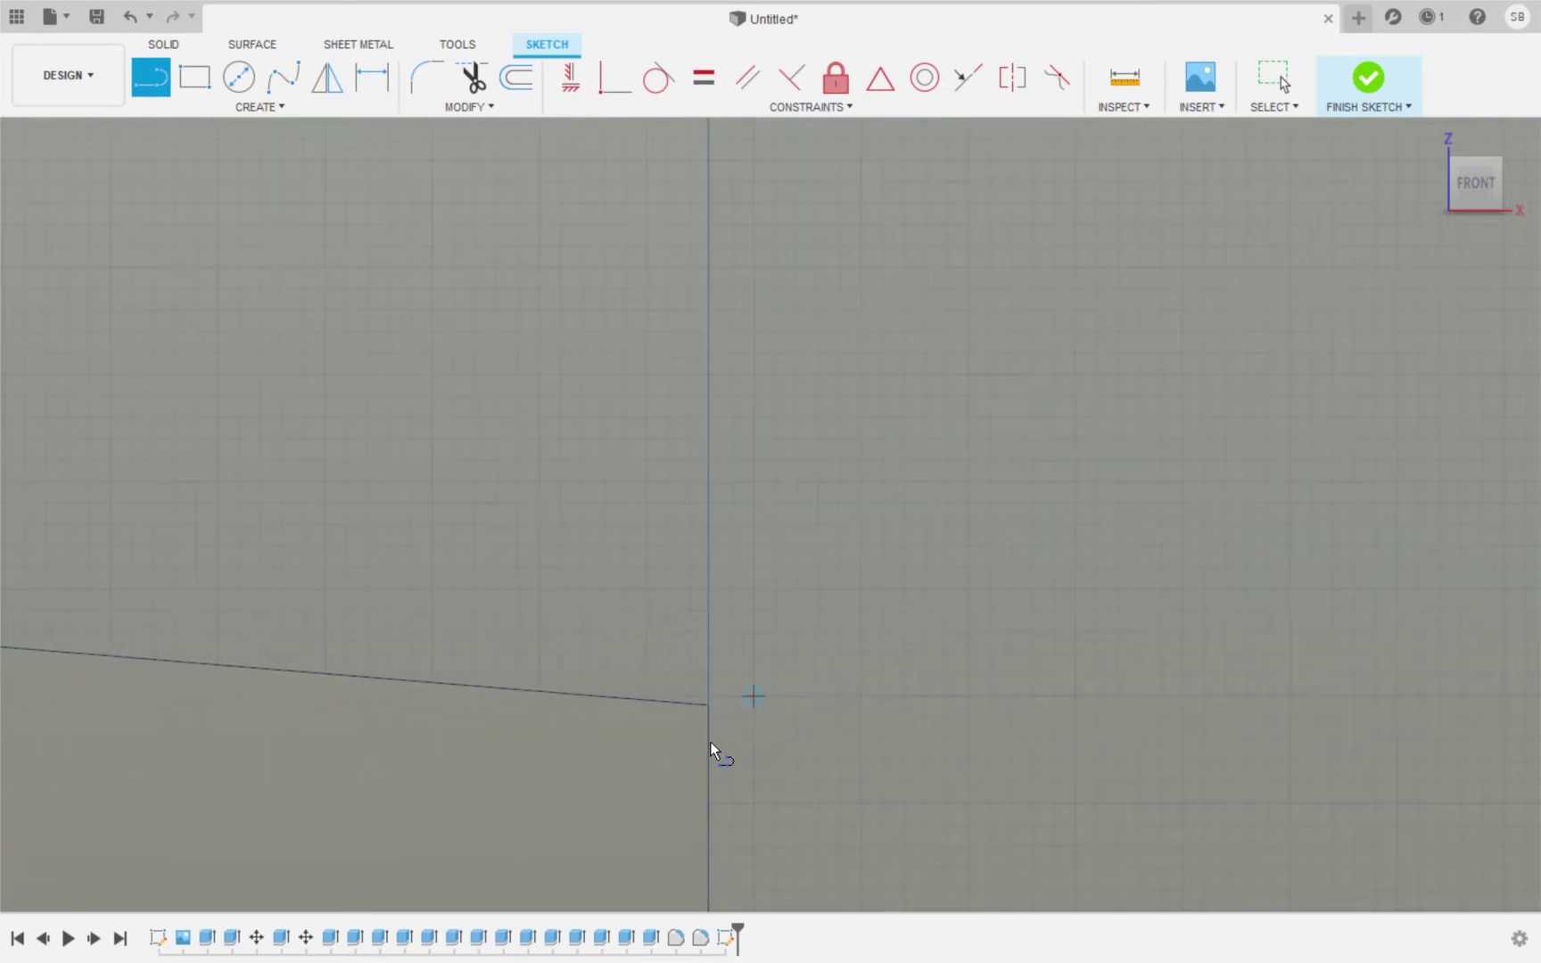
click(723, 706)
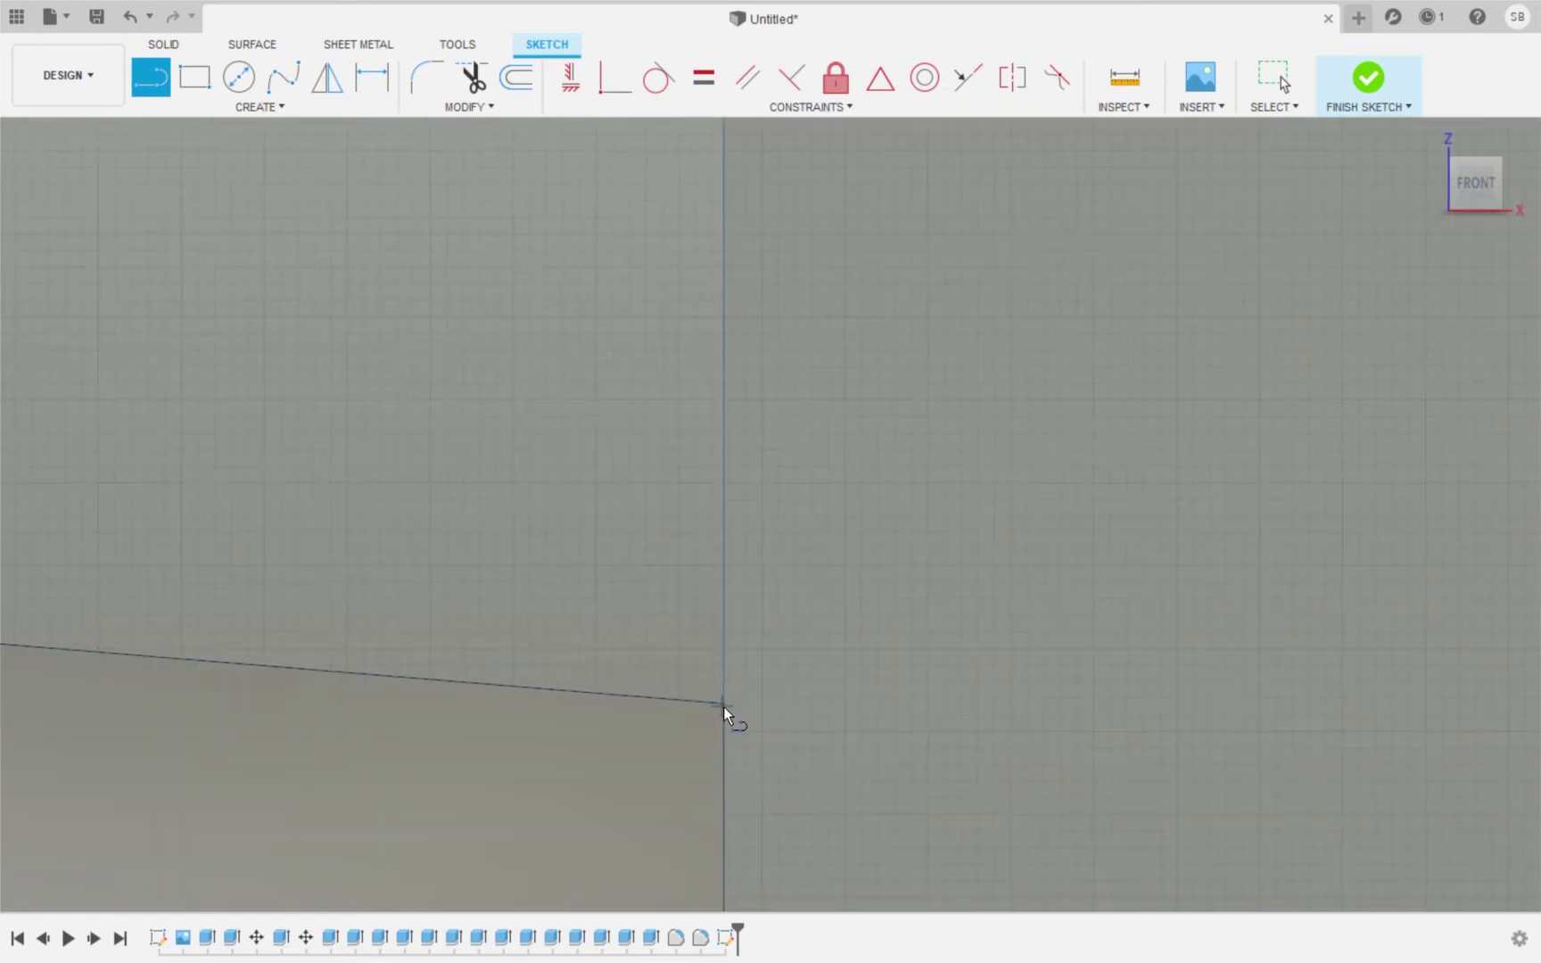
click(727, 558)
scroll(727, 558, down, 10)
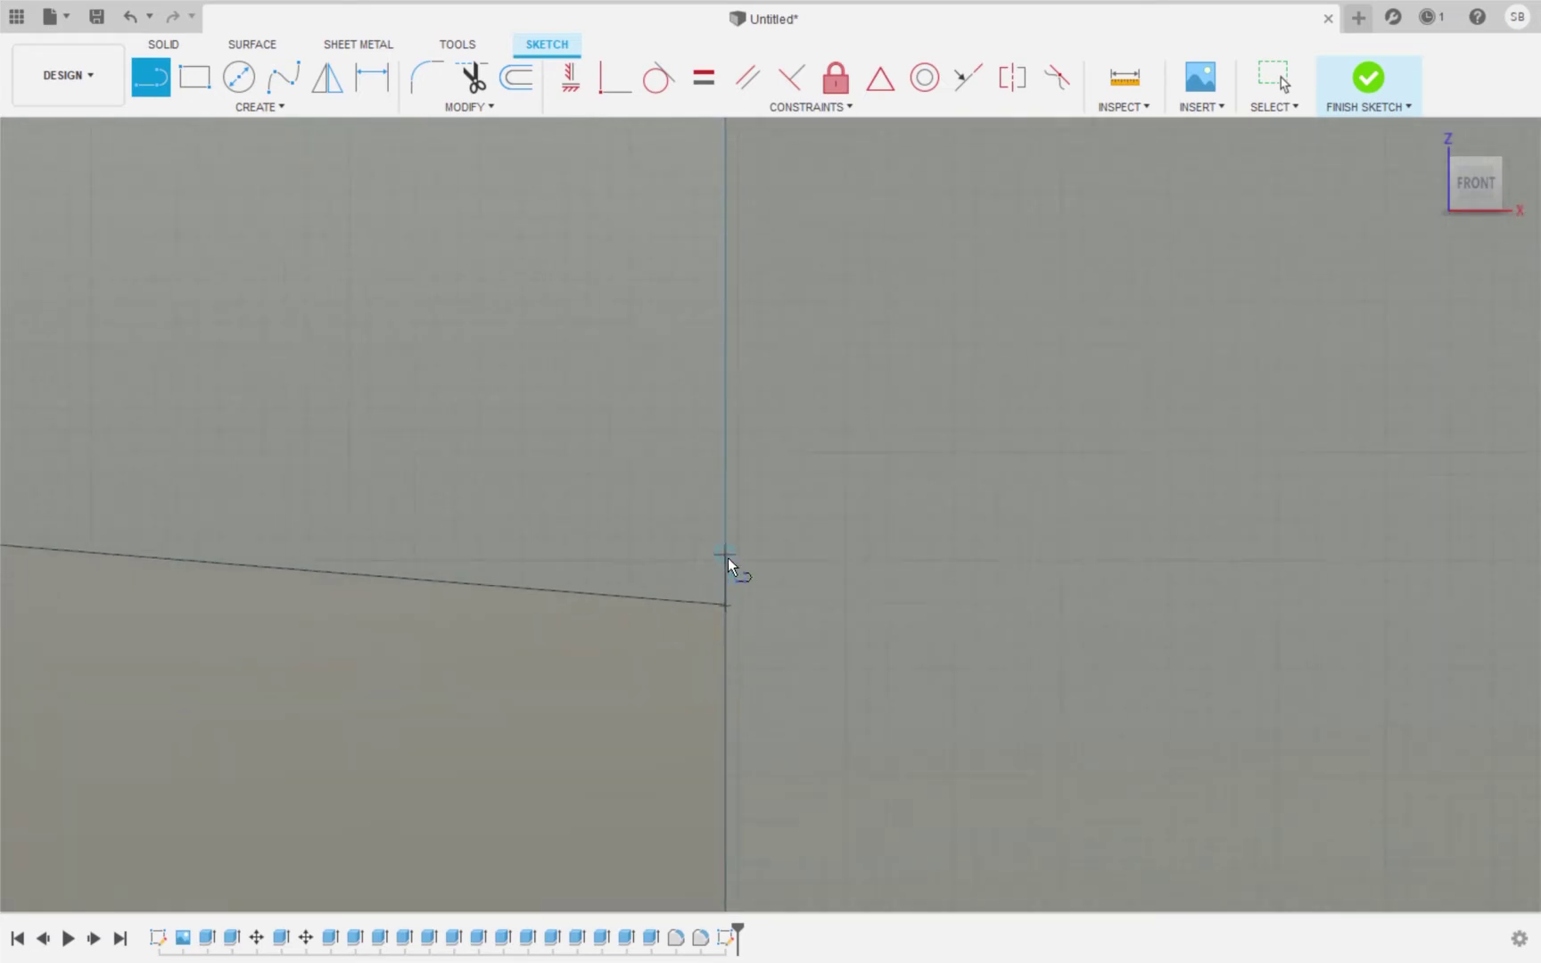
scroll(727, 557, down, 4)
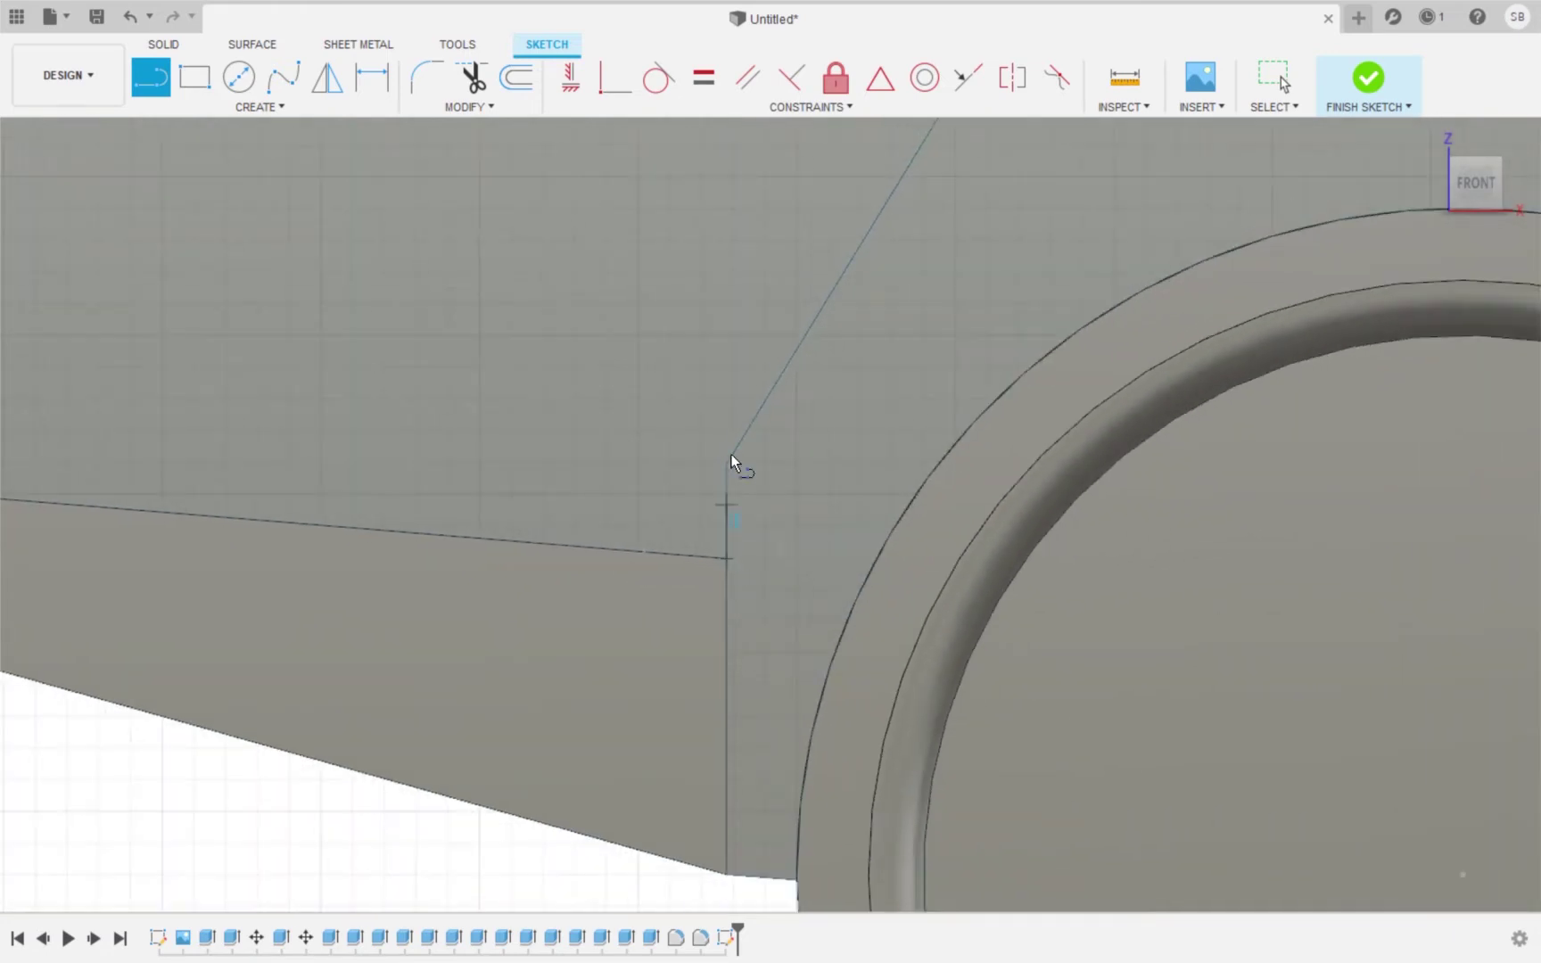
click(727, 462)
scroll(838, 374, down, 8)
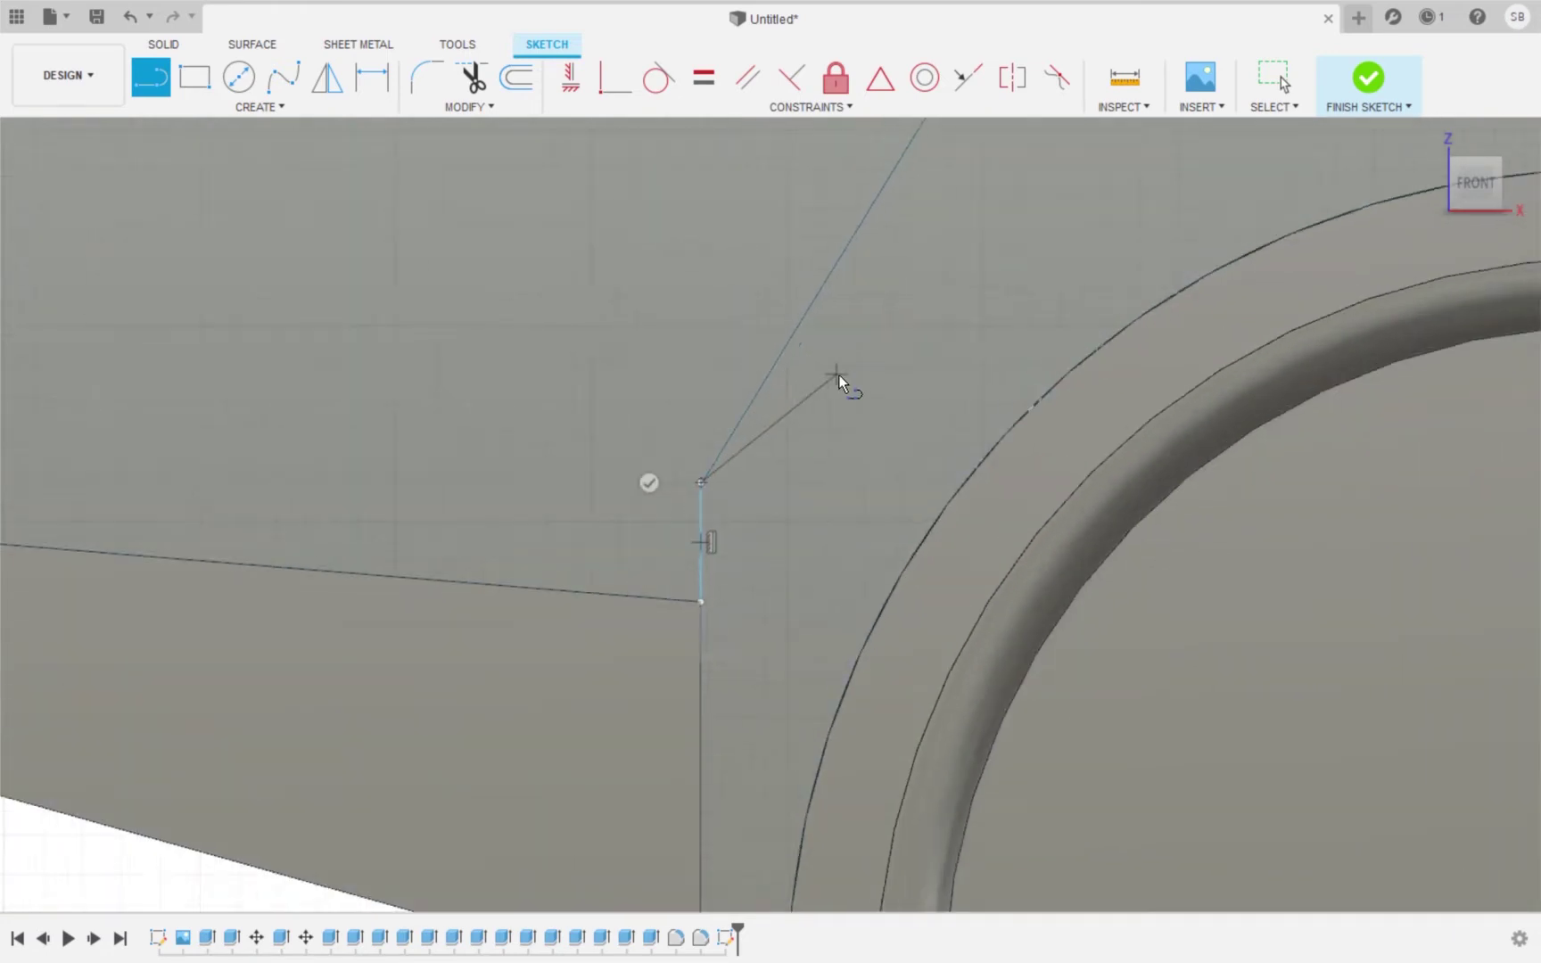
Trace the rest of the rear wheel arch with connected lines, ending at the body's bottom edge.
scroll(838, 375, down, 1)
click(878, 287)
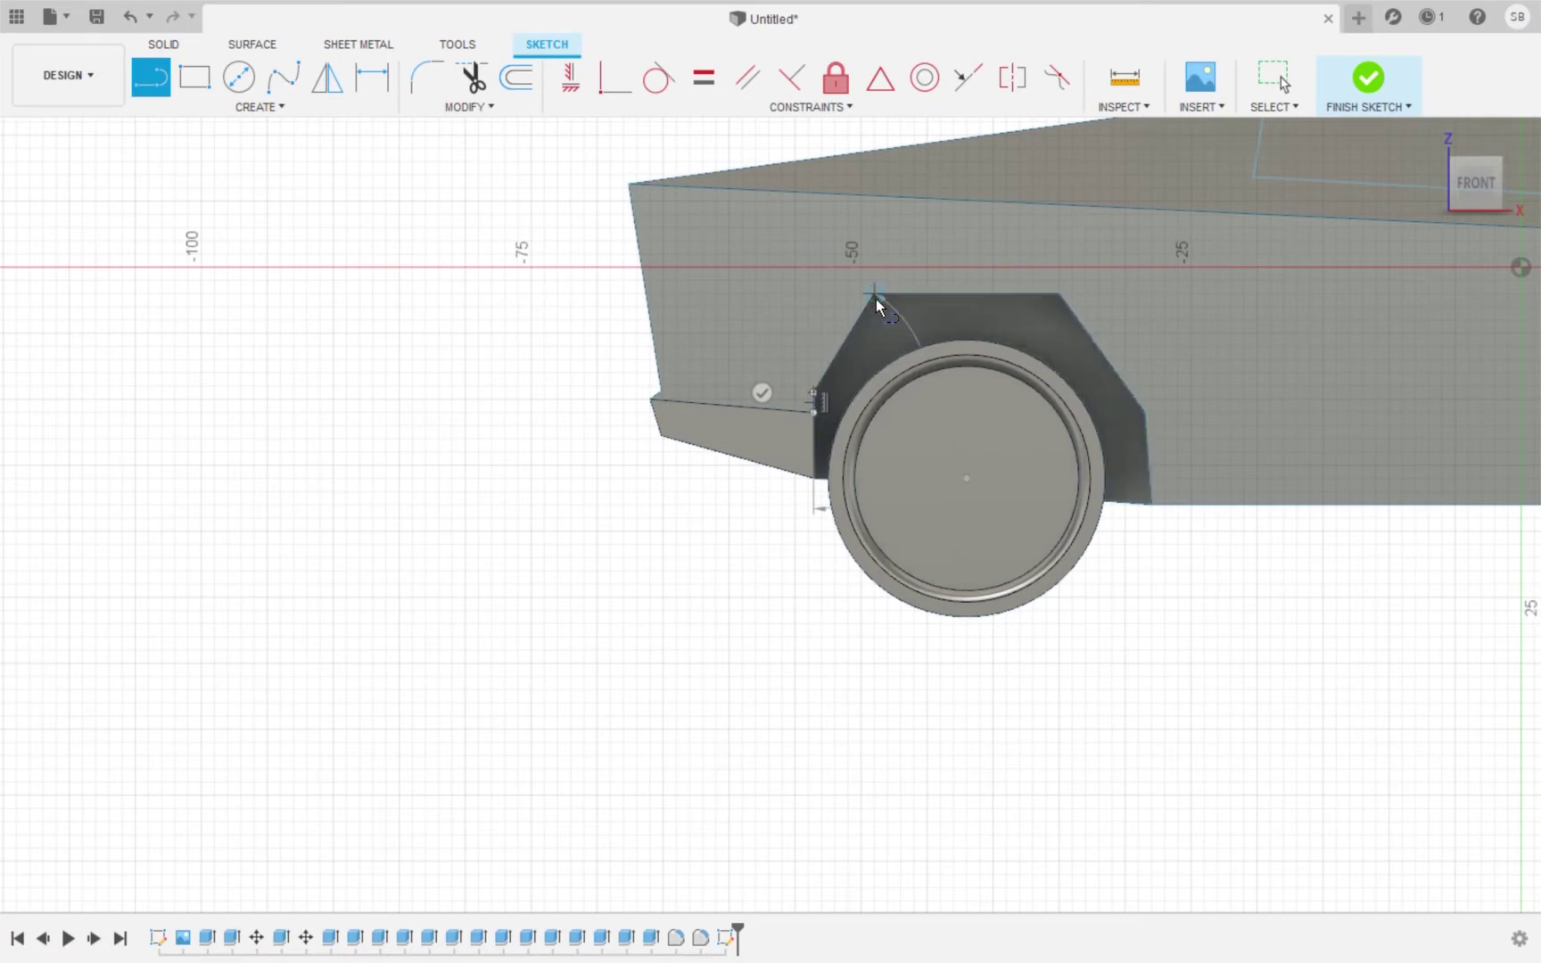
click(1061, 302)
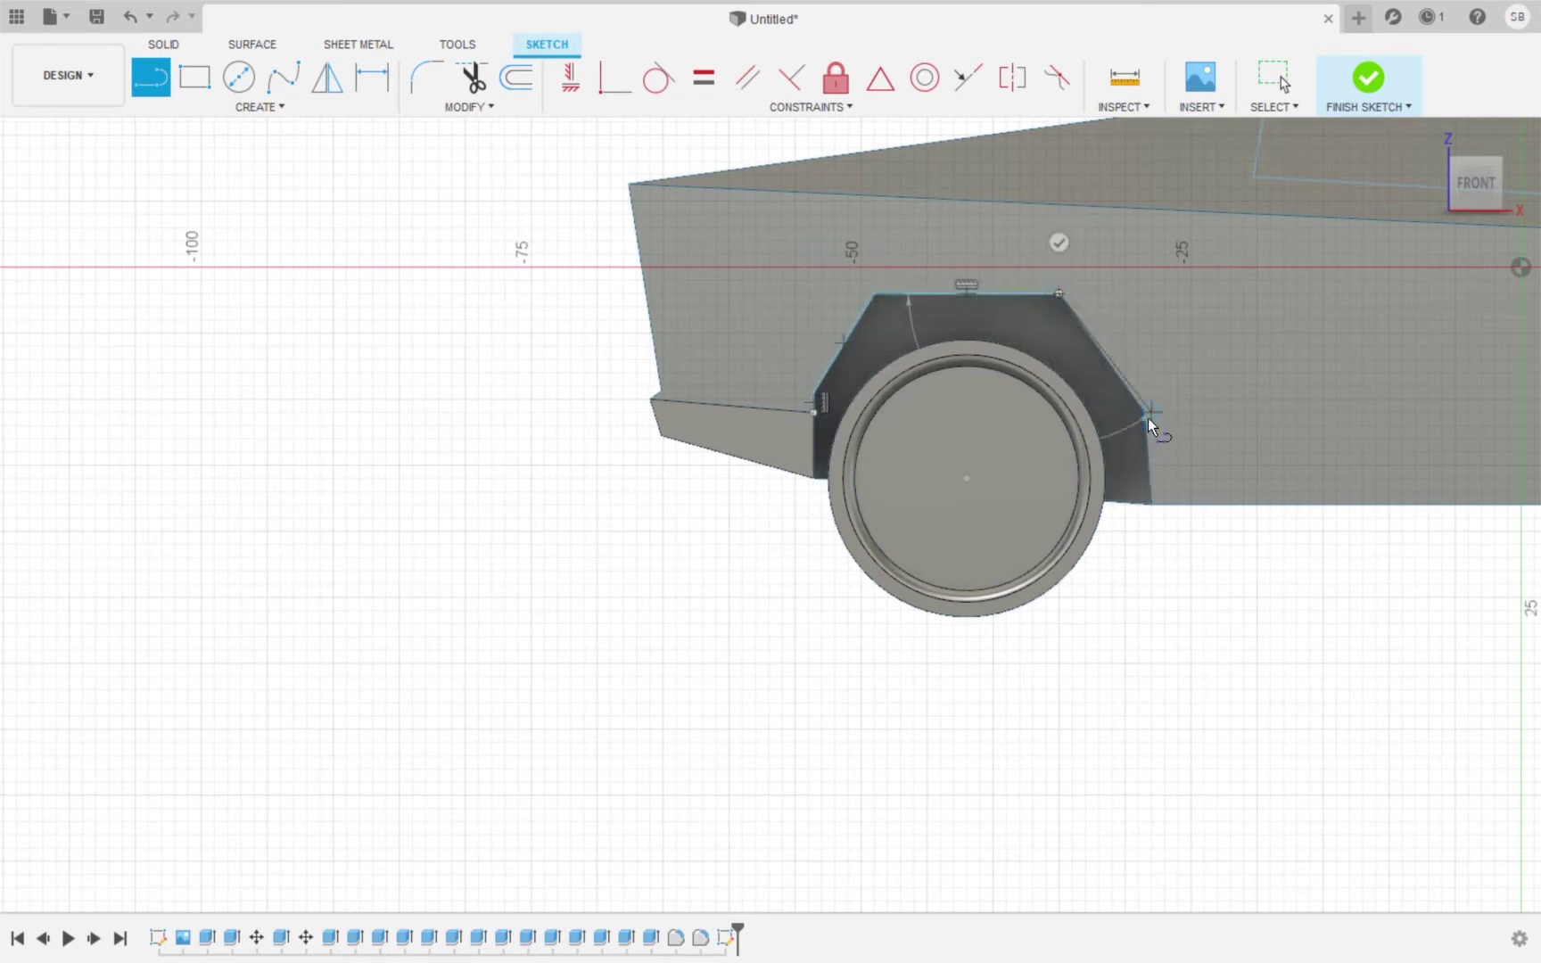
scroll(1145, 417, up, 2)
scroll(1145, 417, up, 3)
click(1147, 407)
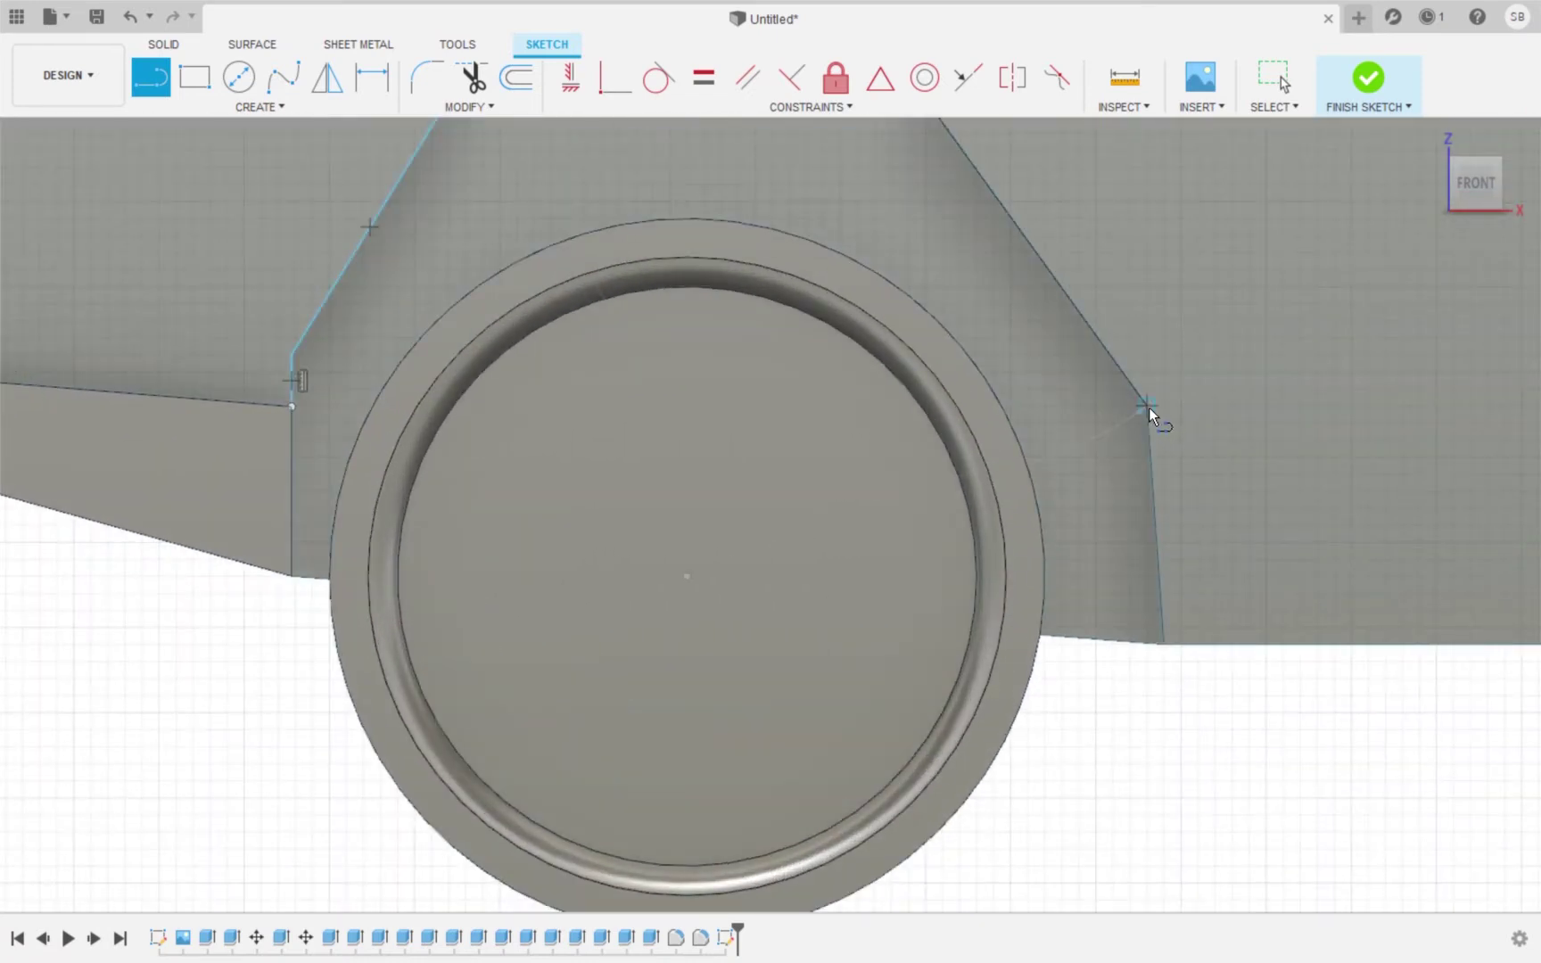
click(1164, 642)
scroll(1164, 642, down, 6)
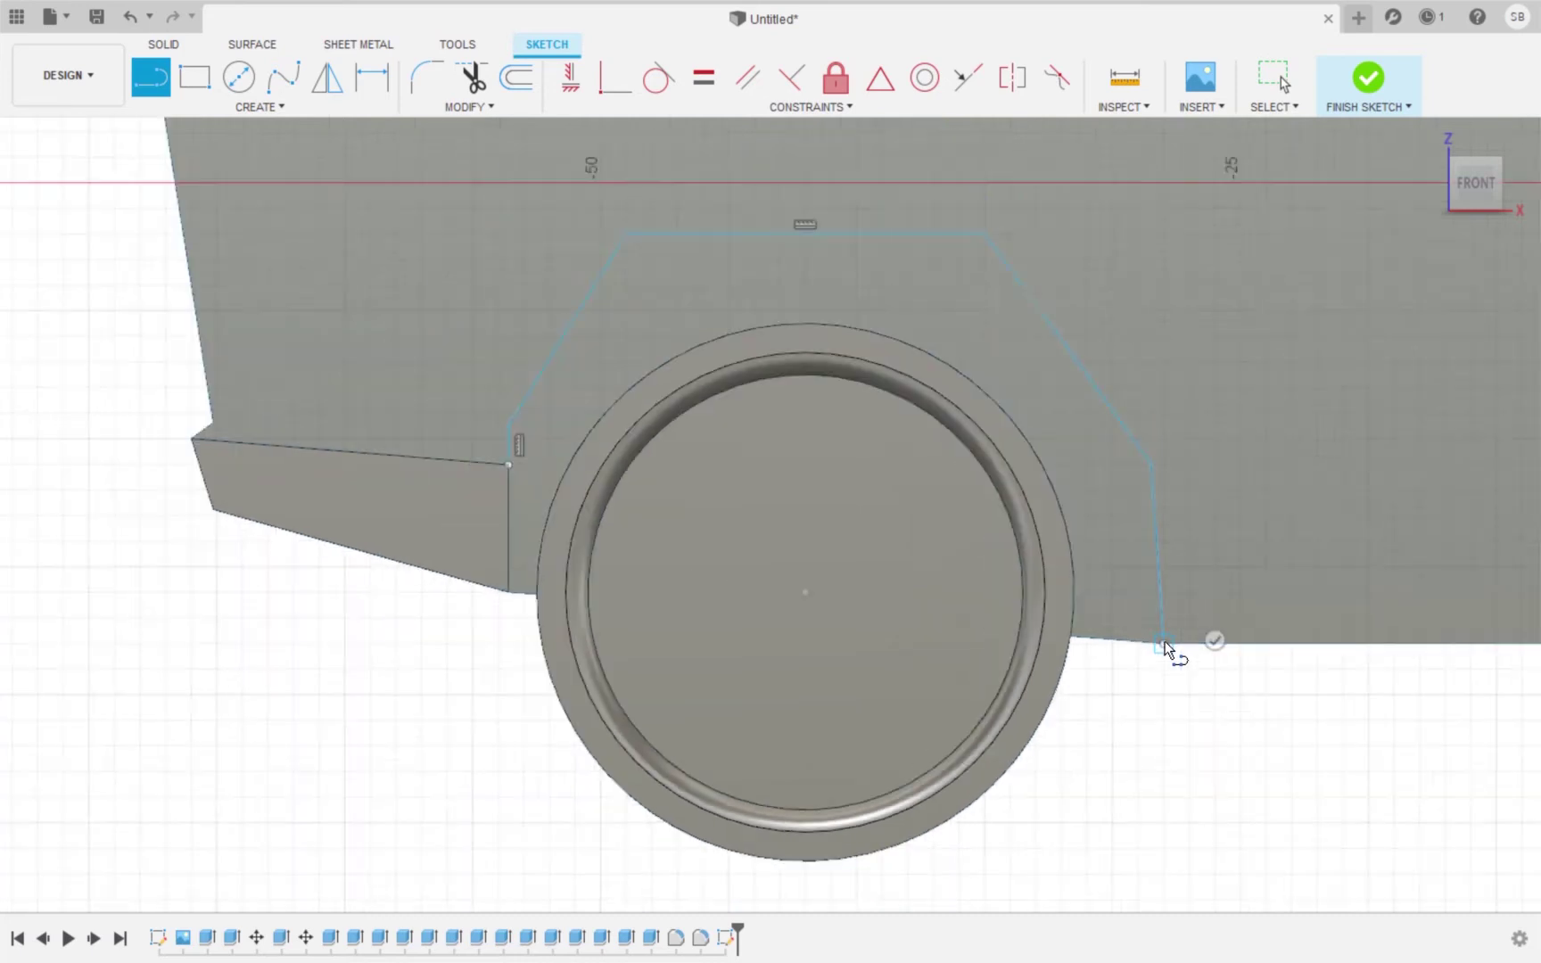
Continue the line along the body's bottom edge to the front wheel arch and up the arch's rear side to its upper corner.
scroll(1164, 642, down, 2)
scroll(1521, 700, up, 8)
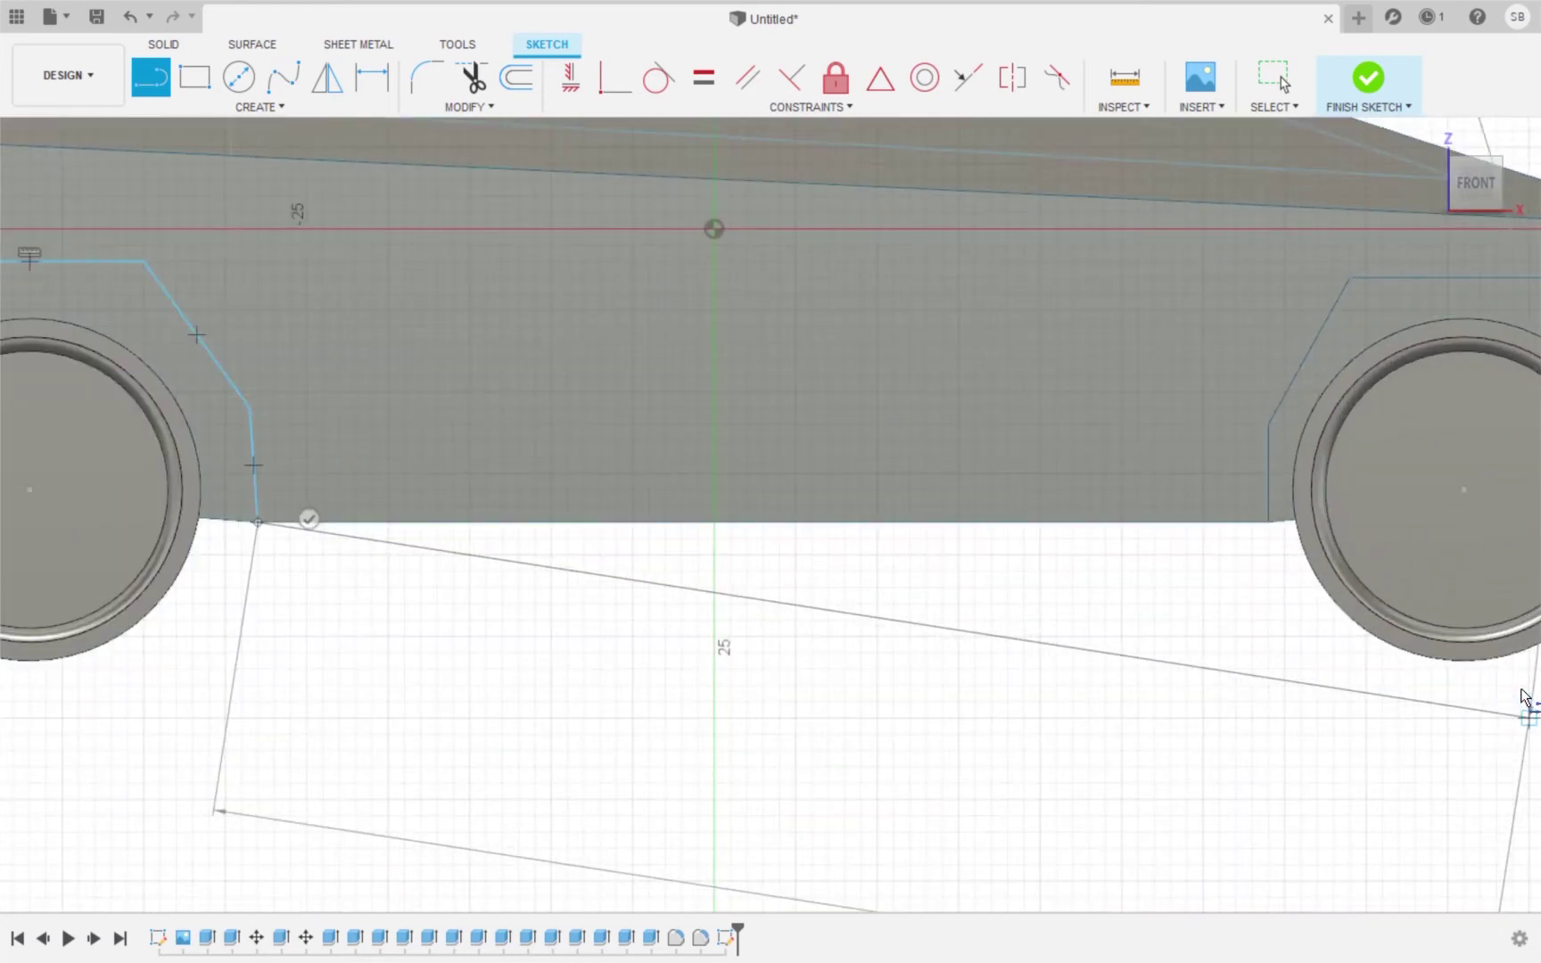
click(1272, 522)
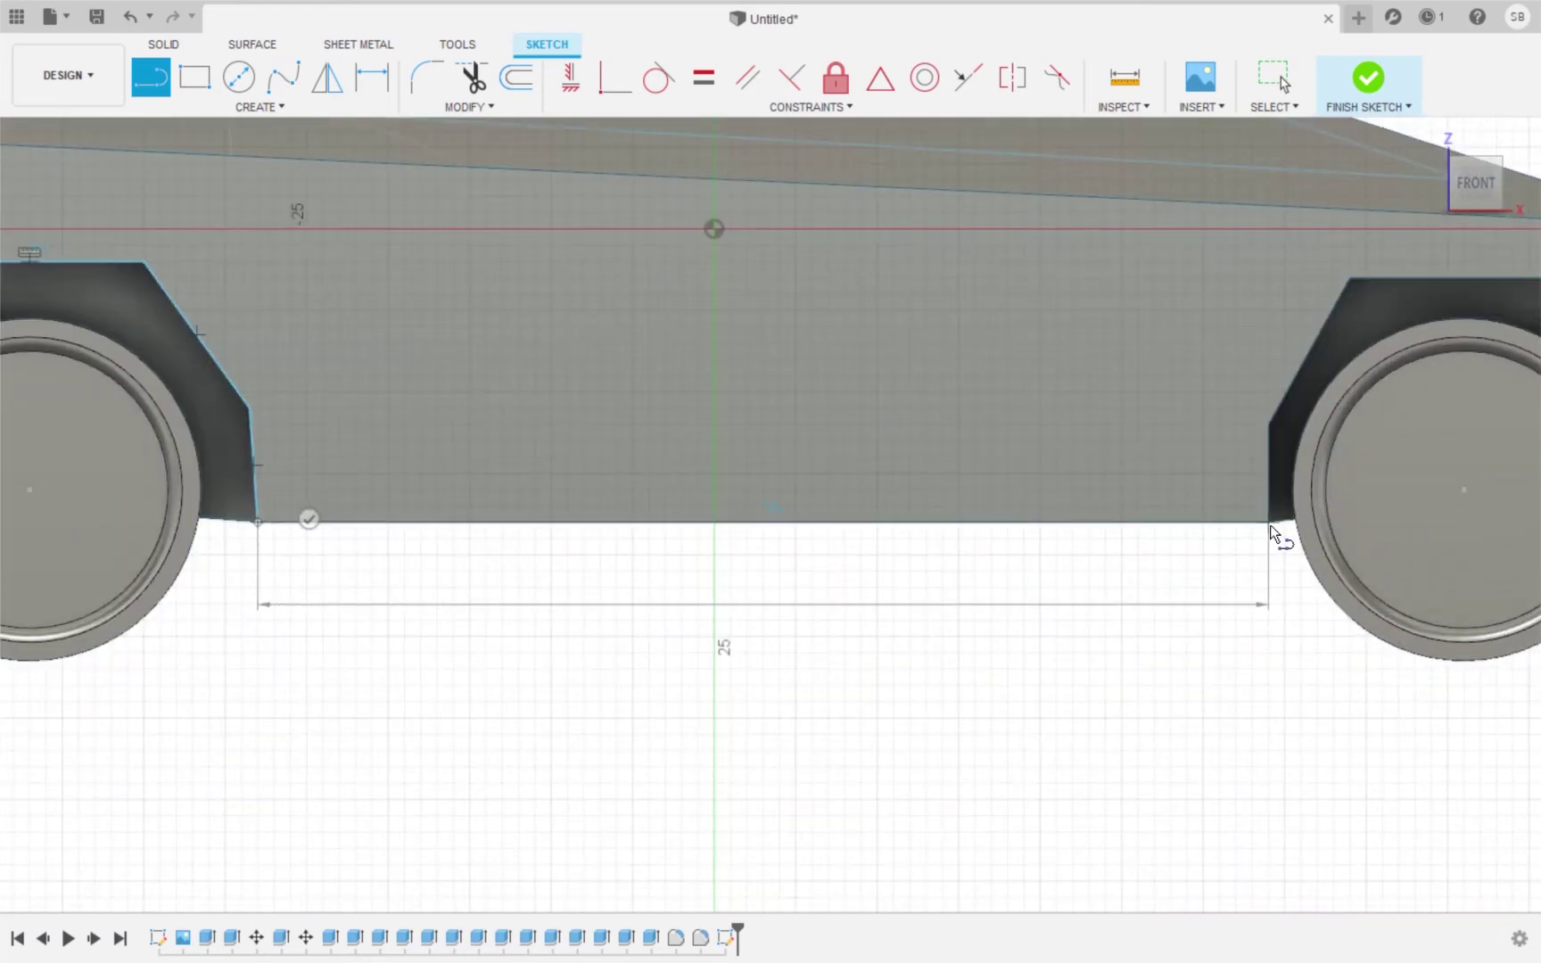
click(1268, 424)
click(1349, 281)
Trace the top and front side of the front wheel arch down to the body's lower edge and finish the sketch.
scroll(1350, 281, down, 5)
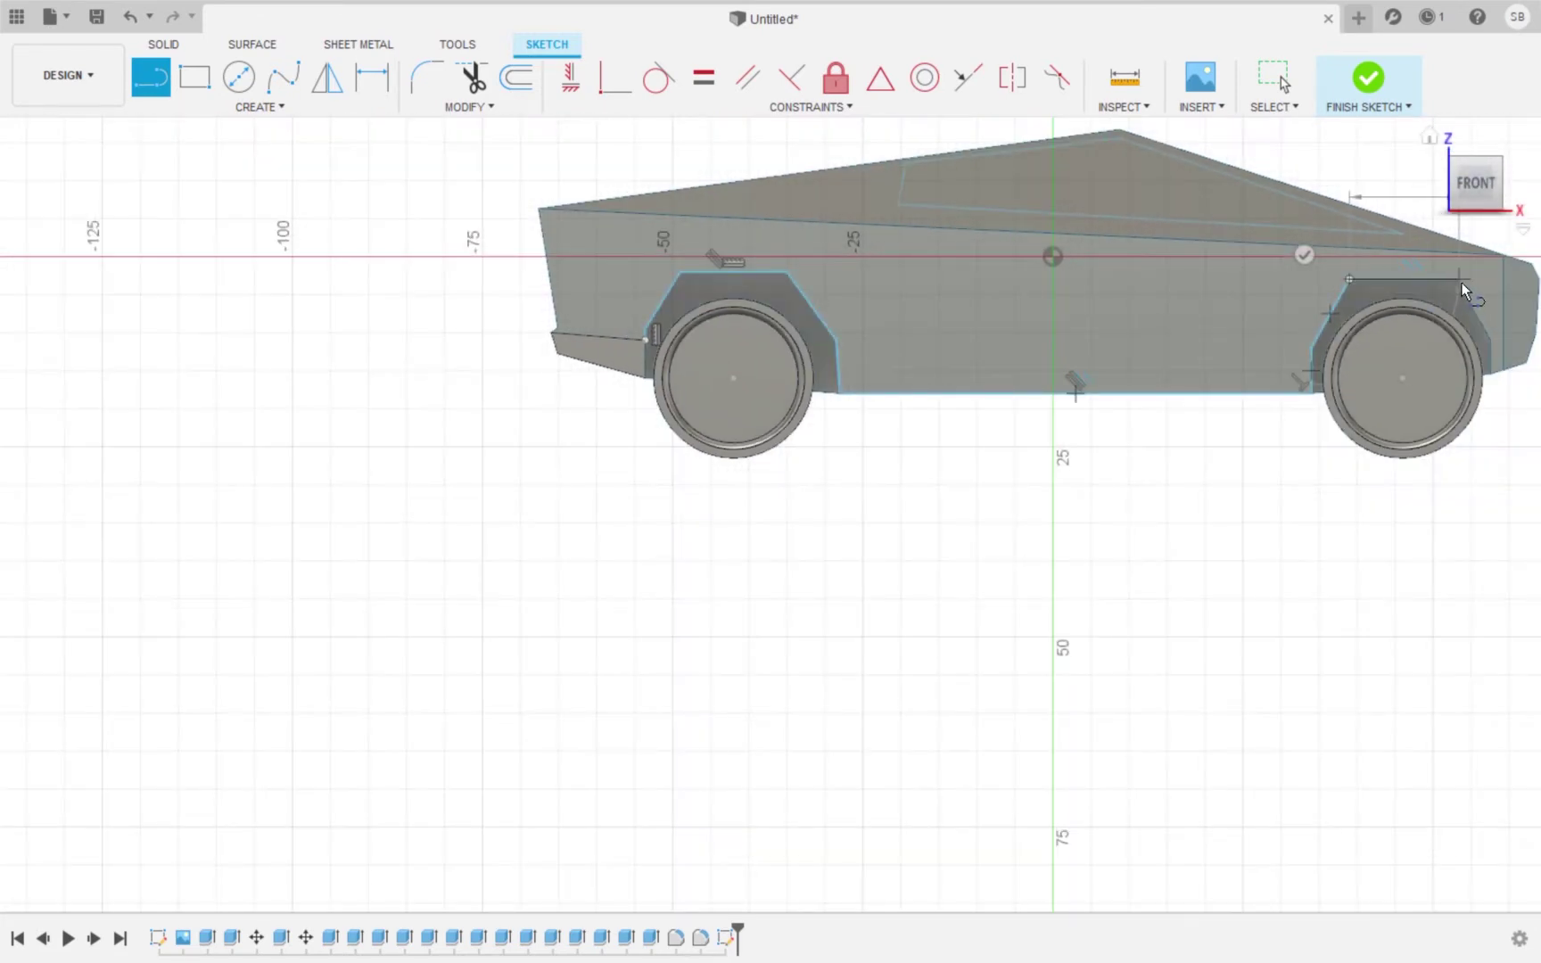
click(1457, 282)
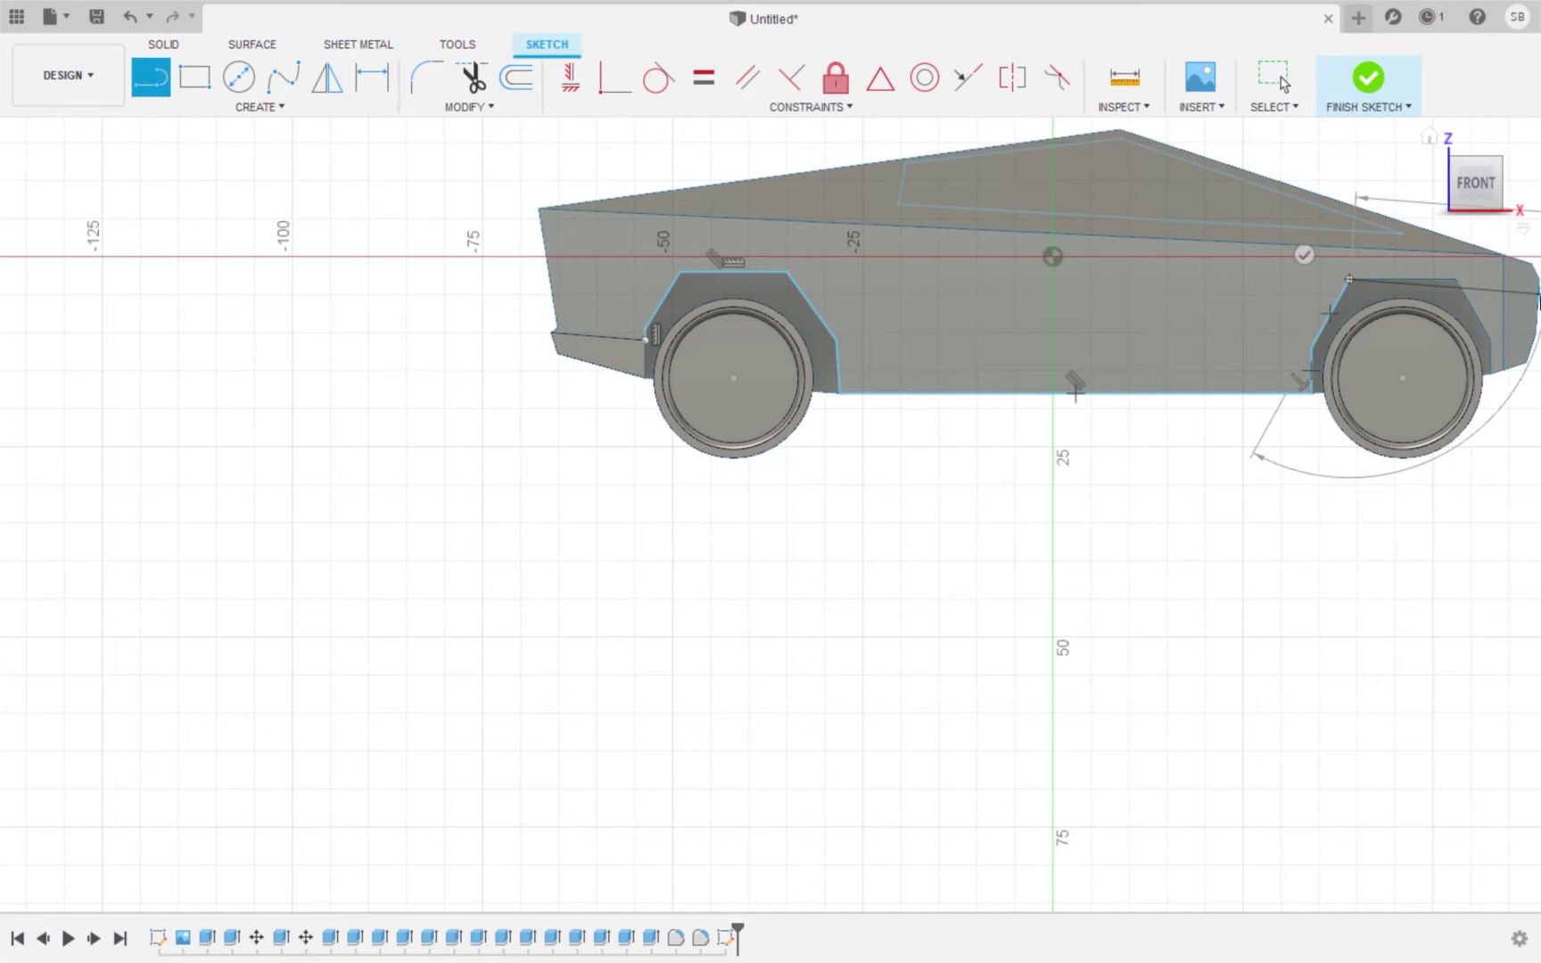
scroll(1539, 298, up, 5)
click(1457, 282)
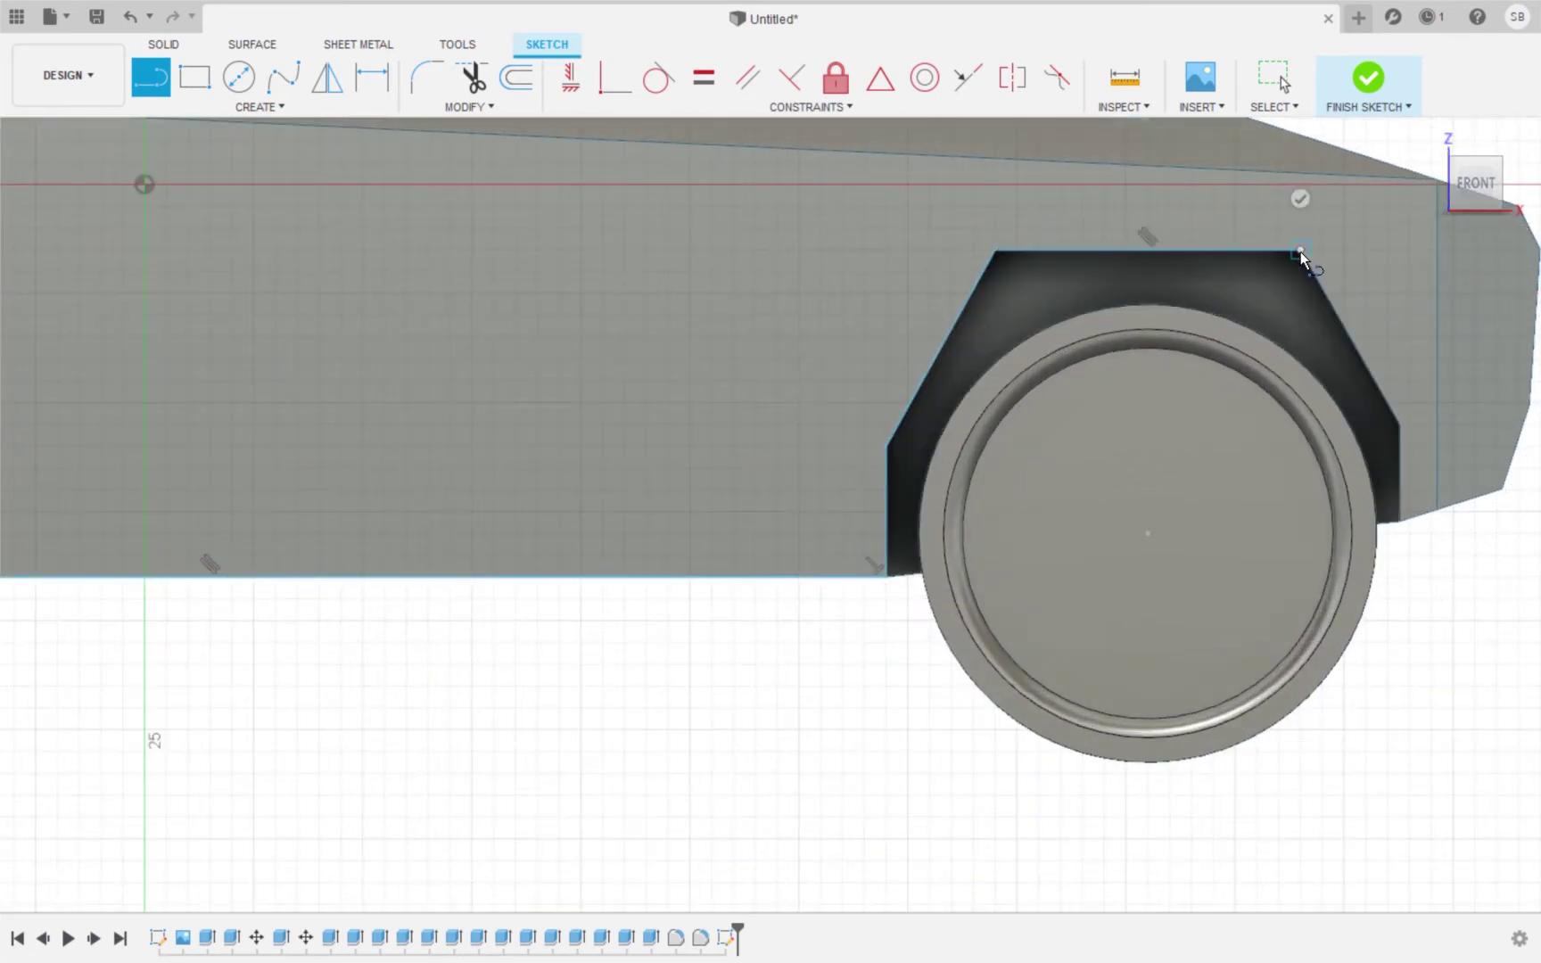
click(1399, 428)
scroll(1401, 427, up, 4)
click(1397, 607)
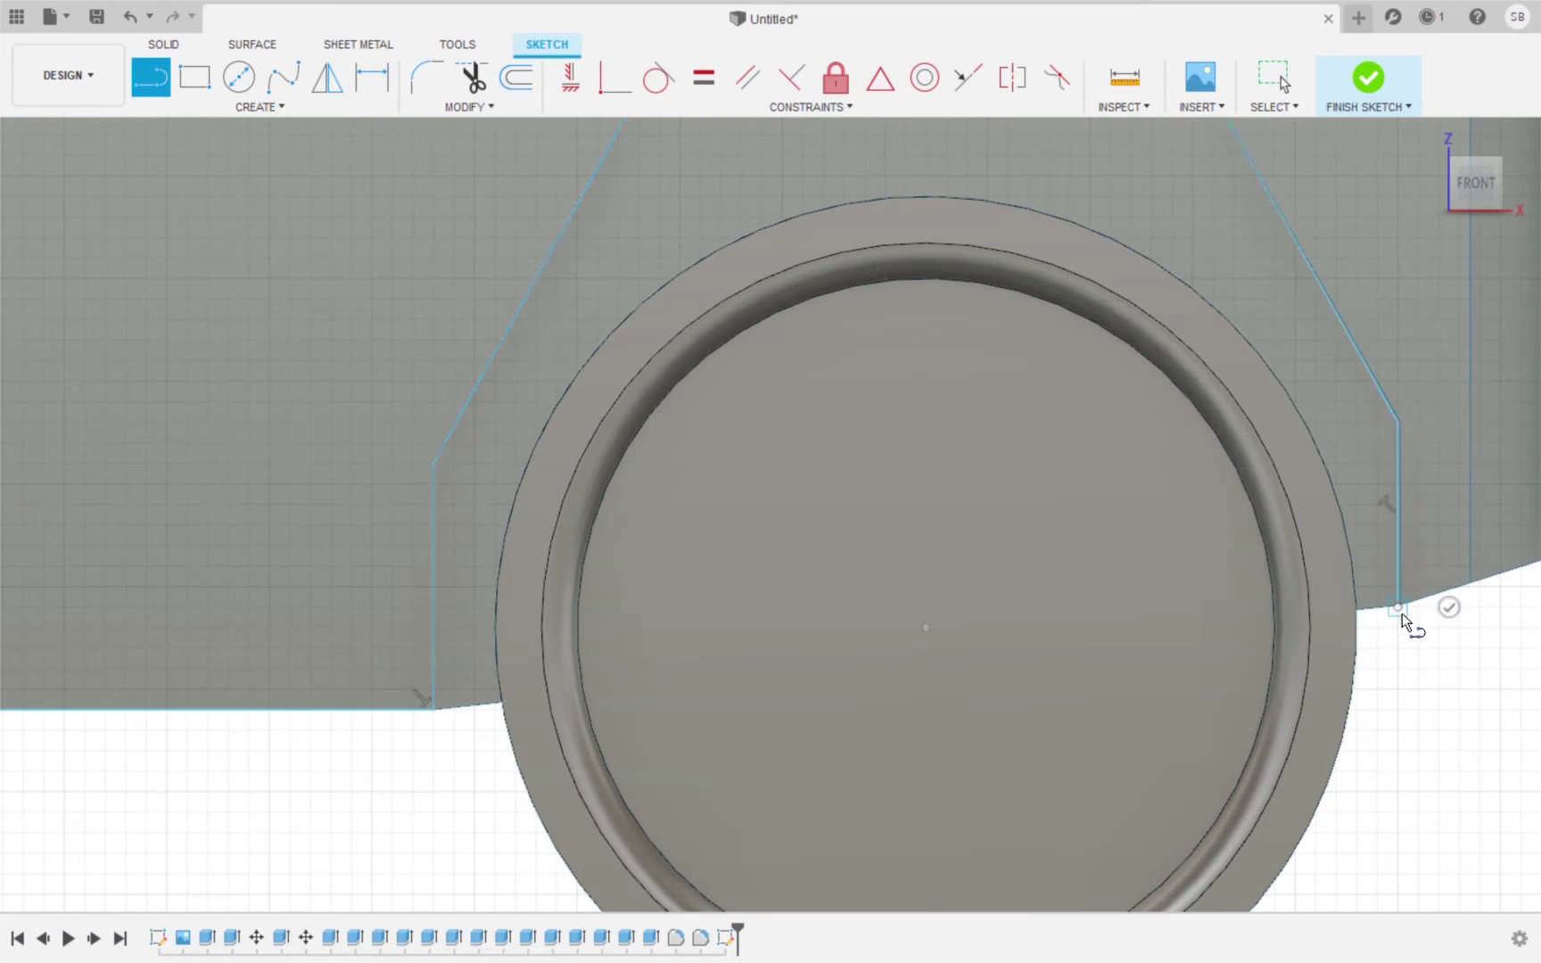
click(1358, 89)
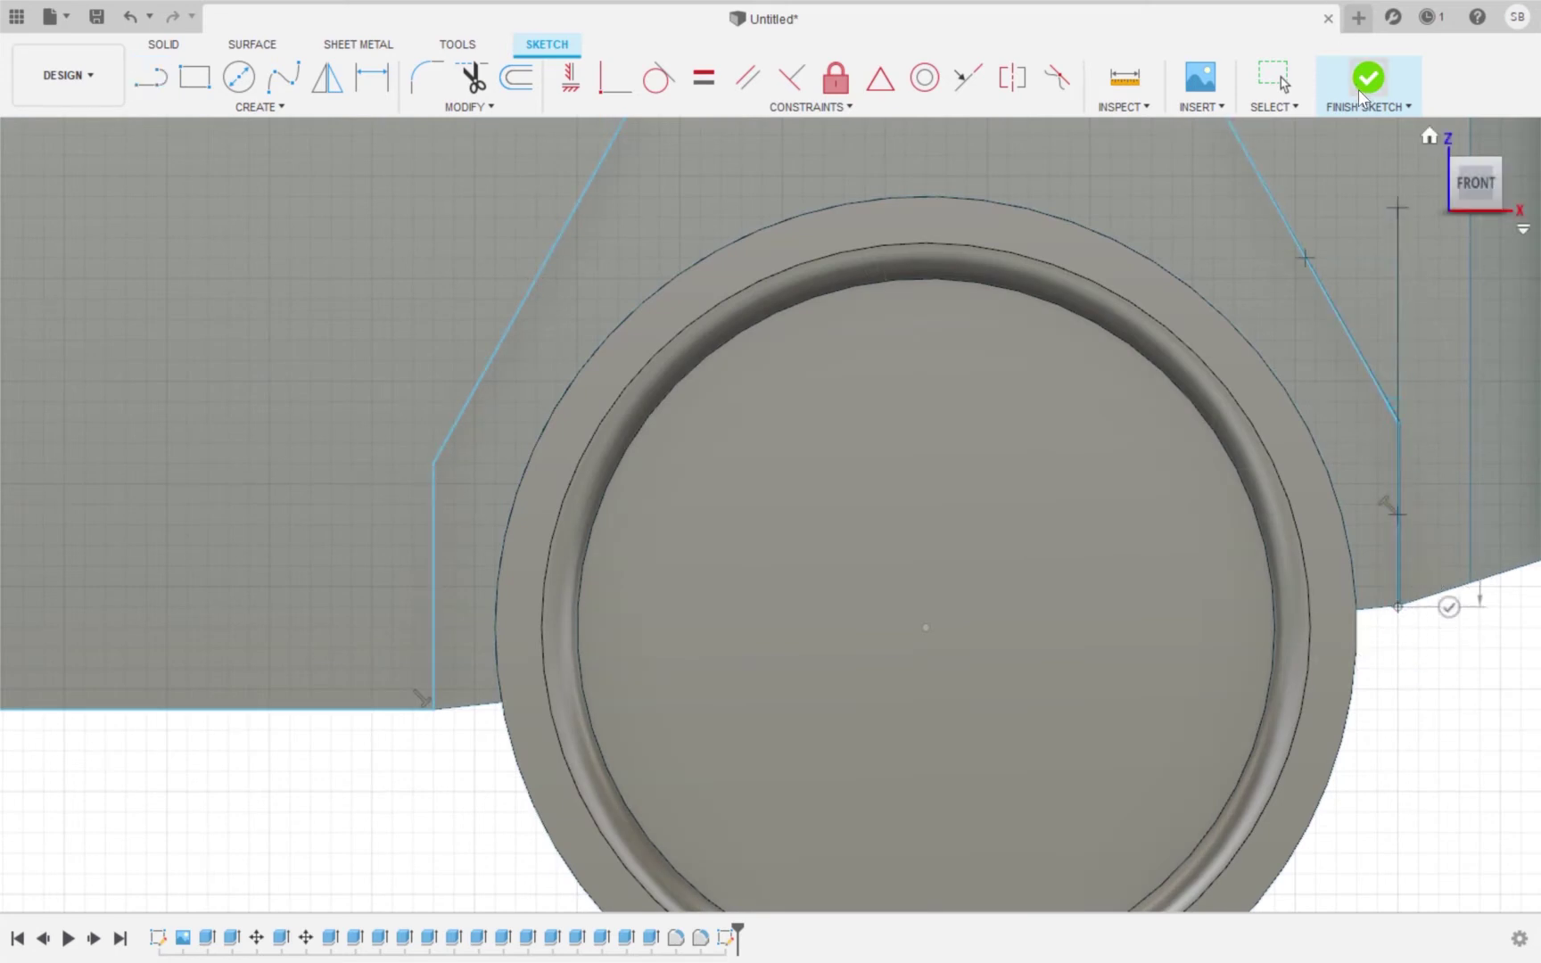
scroll(1280, 384, up, 3)
scroll(1280, 384, down, 10)
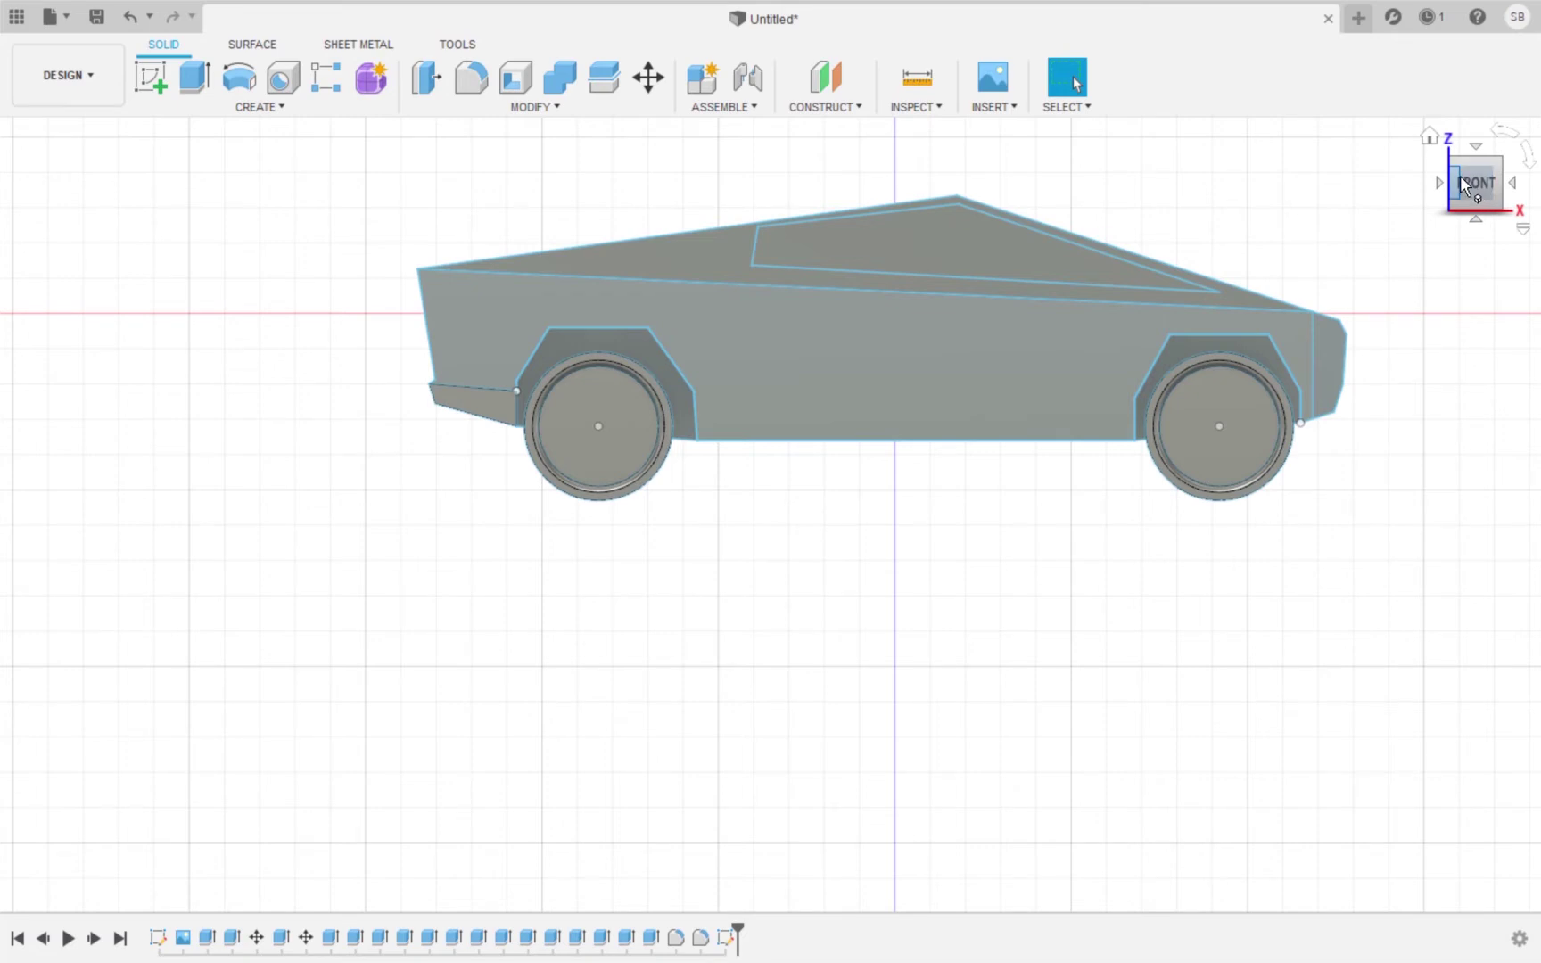
Start a new sketch on the top face of the rear bumper.
drag(1460, 172, 1433, 243)
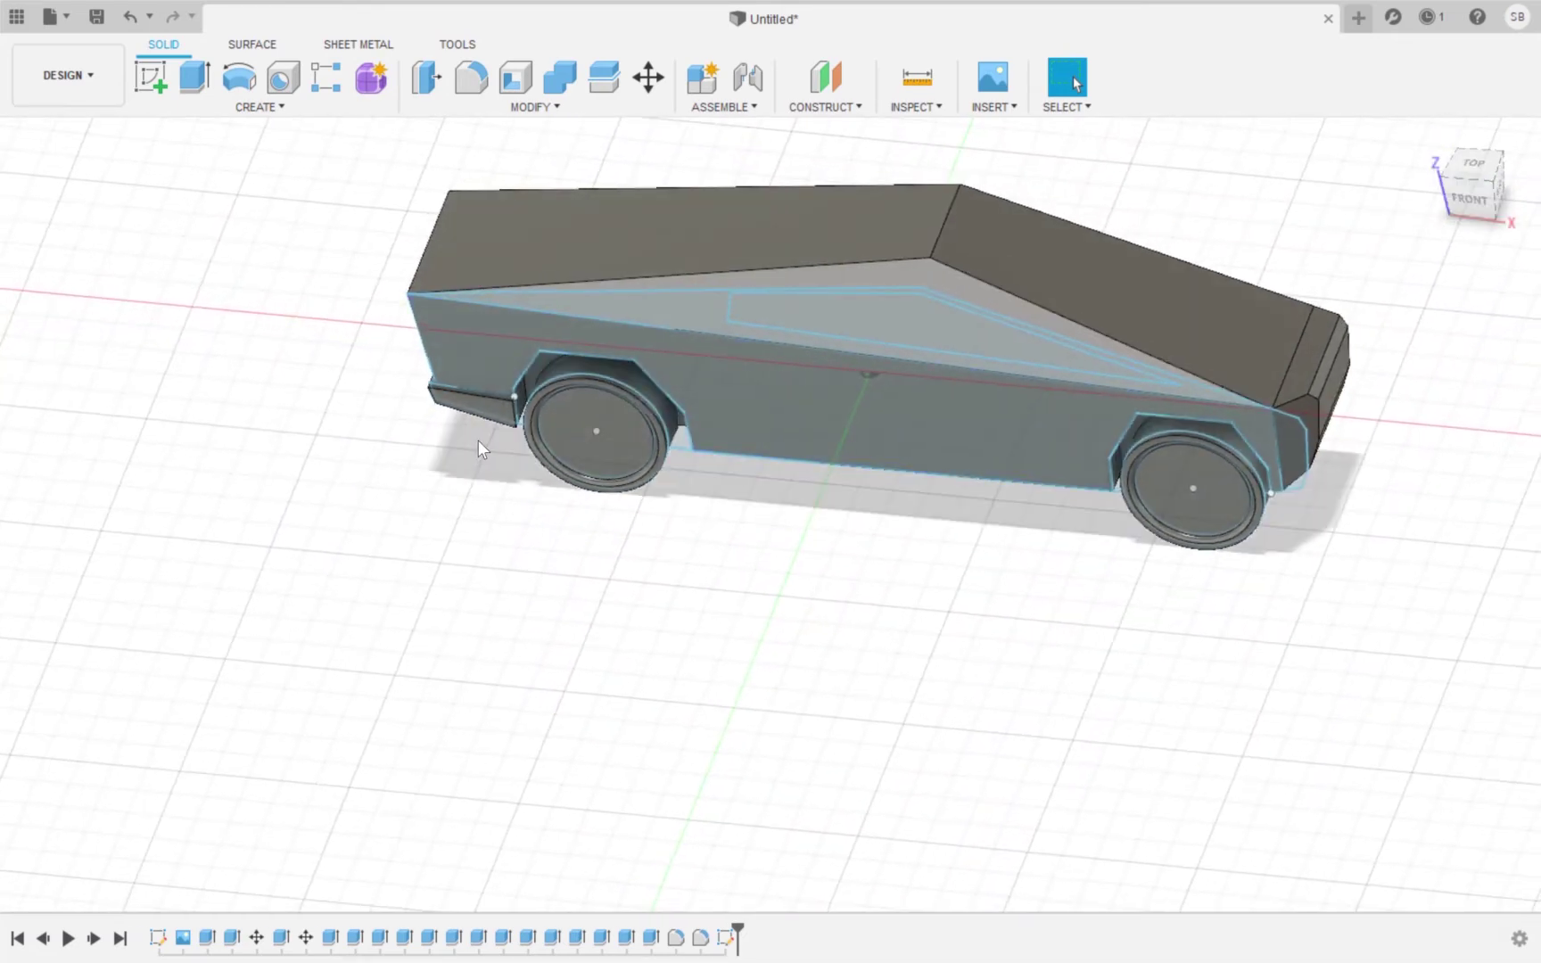
scroll(478, 441, up, 3)
scroll(479, 449, up, 3)
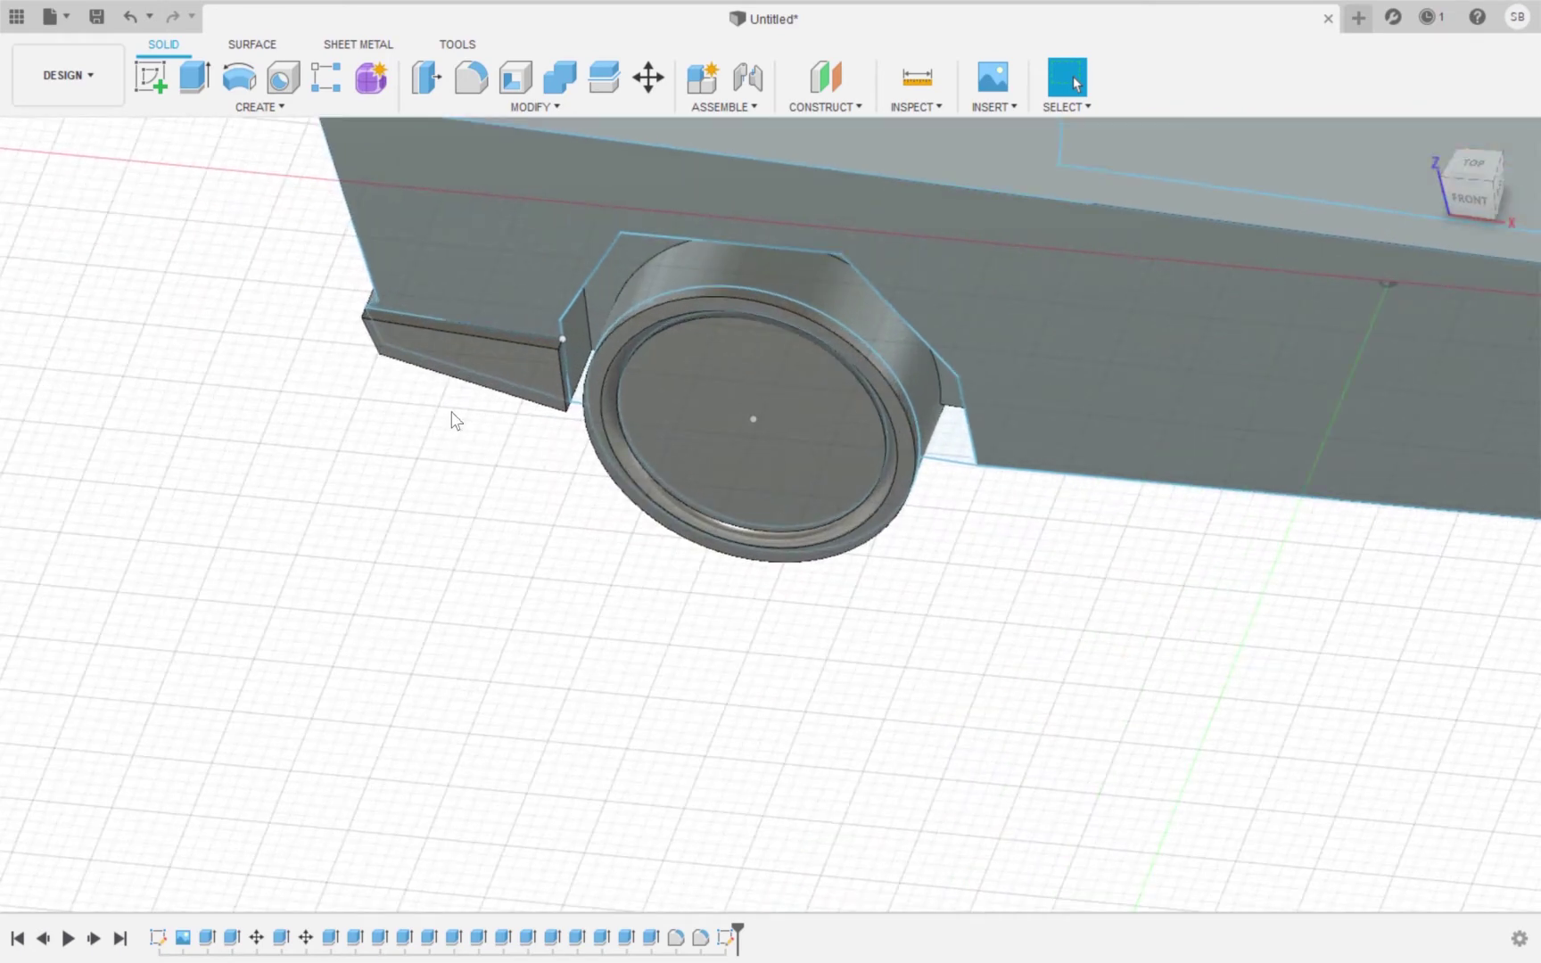
click(159, 75)
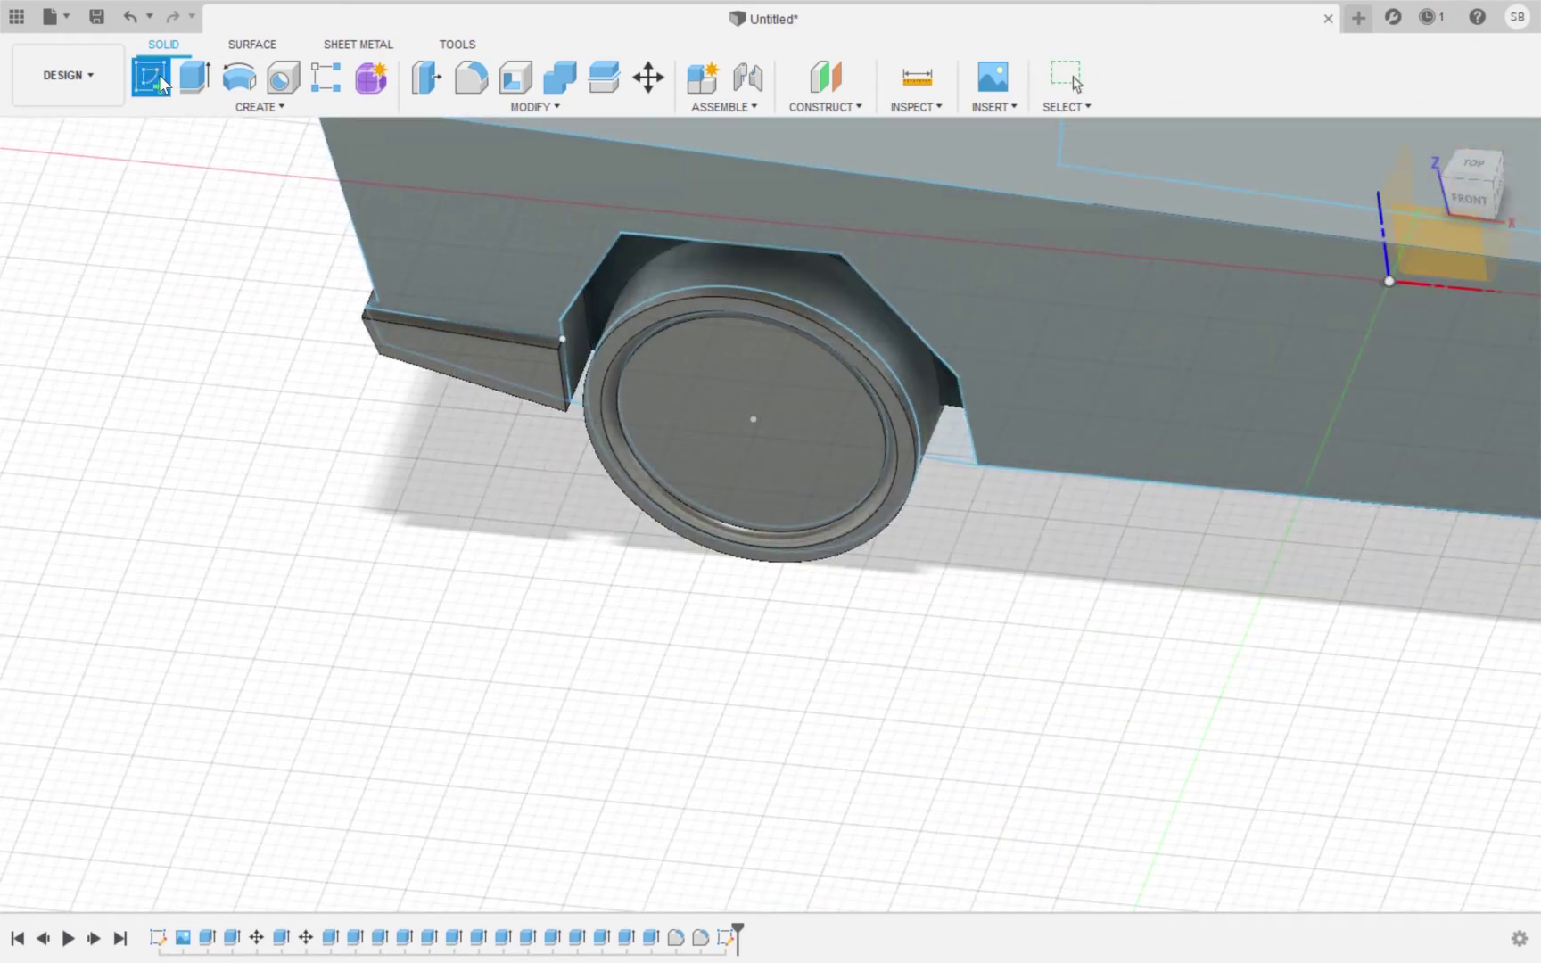
click(538, 348)
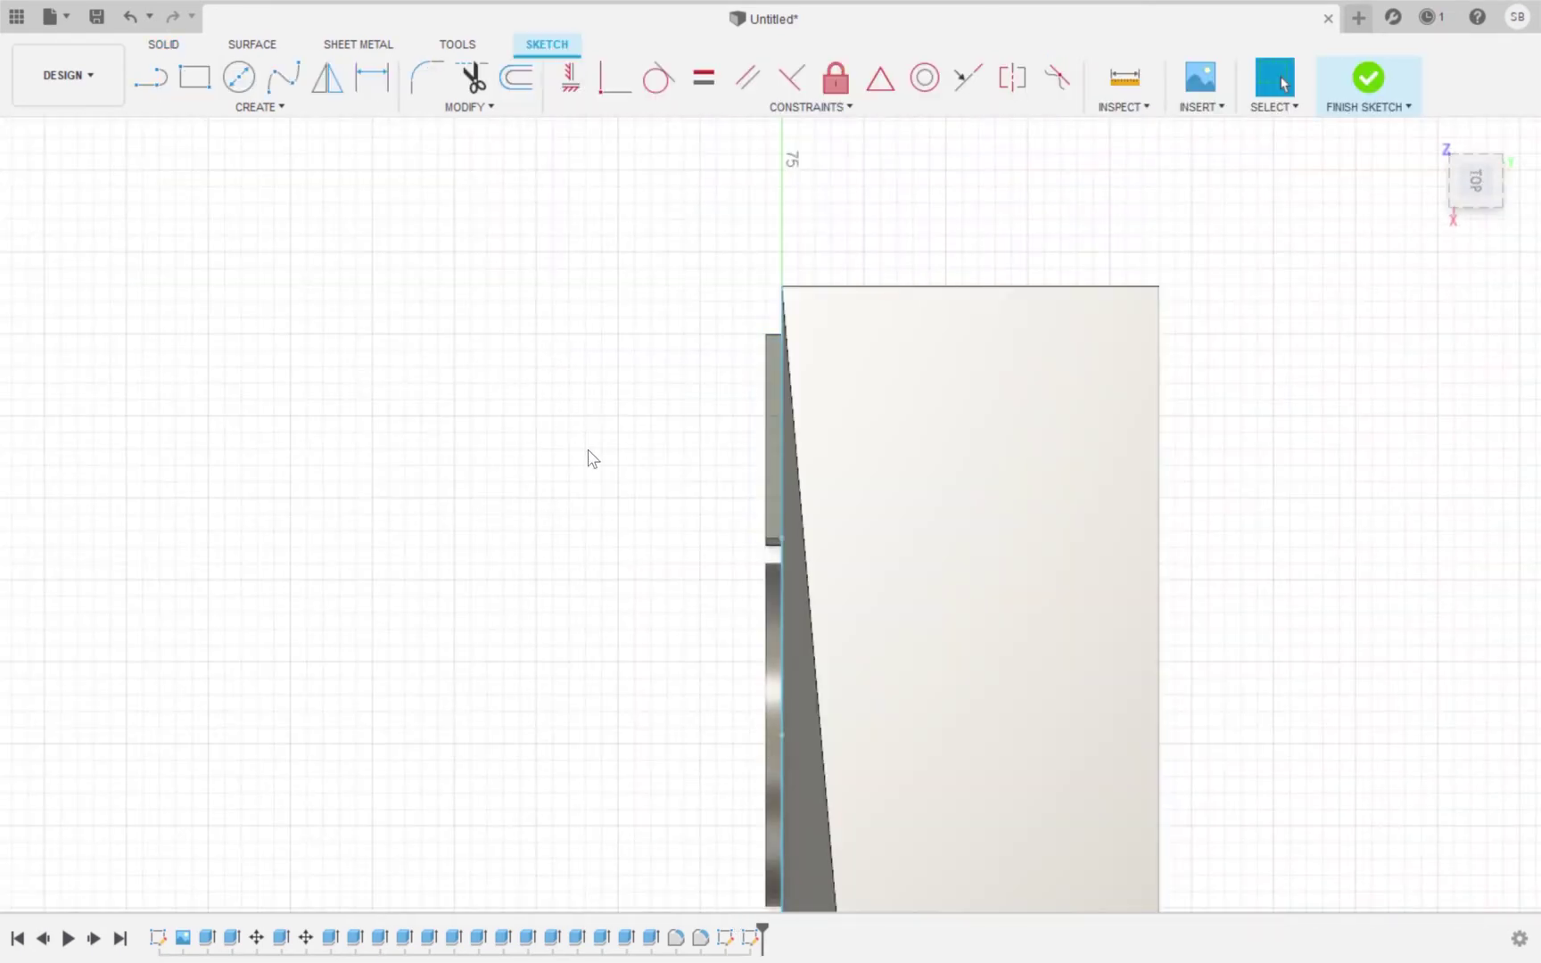
Draw a line across the bumper's end edge next to the wheel and a 0.75 line from its inner corner along the body edge.
scroll(741, 621, up, 1)
scroll(741, 623, up, 5)
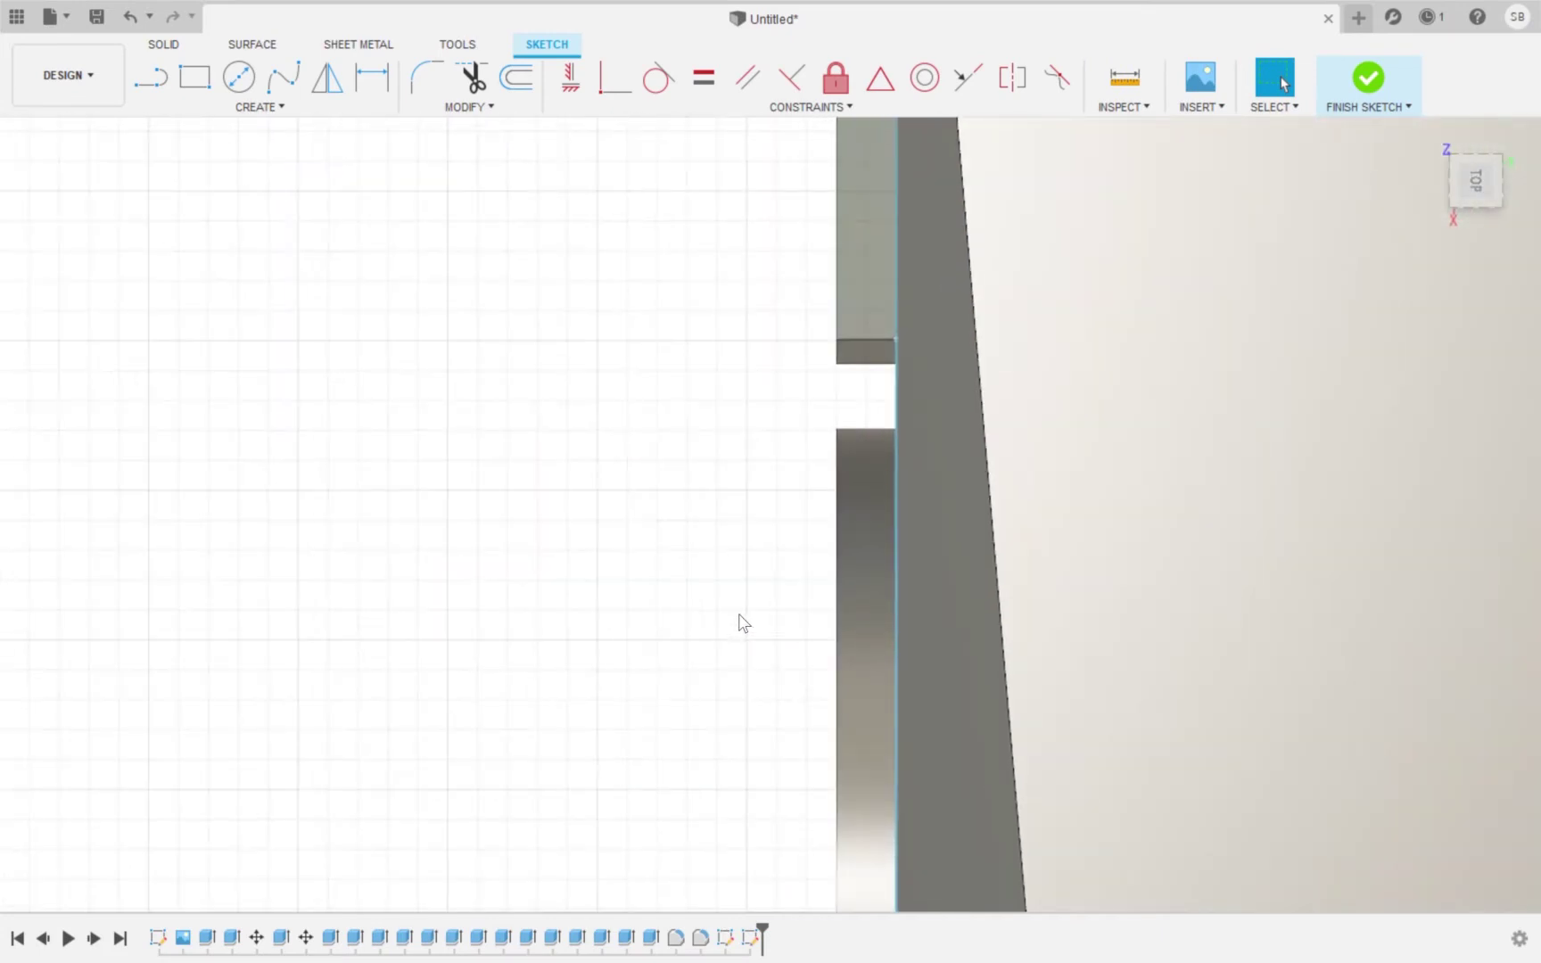
scroll(739, 617, up, 1)
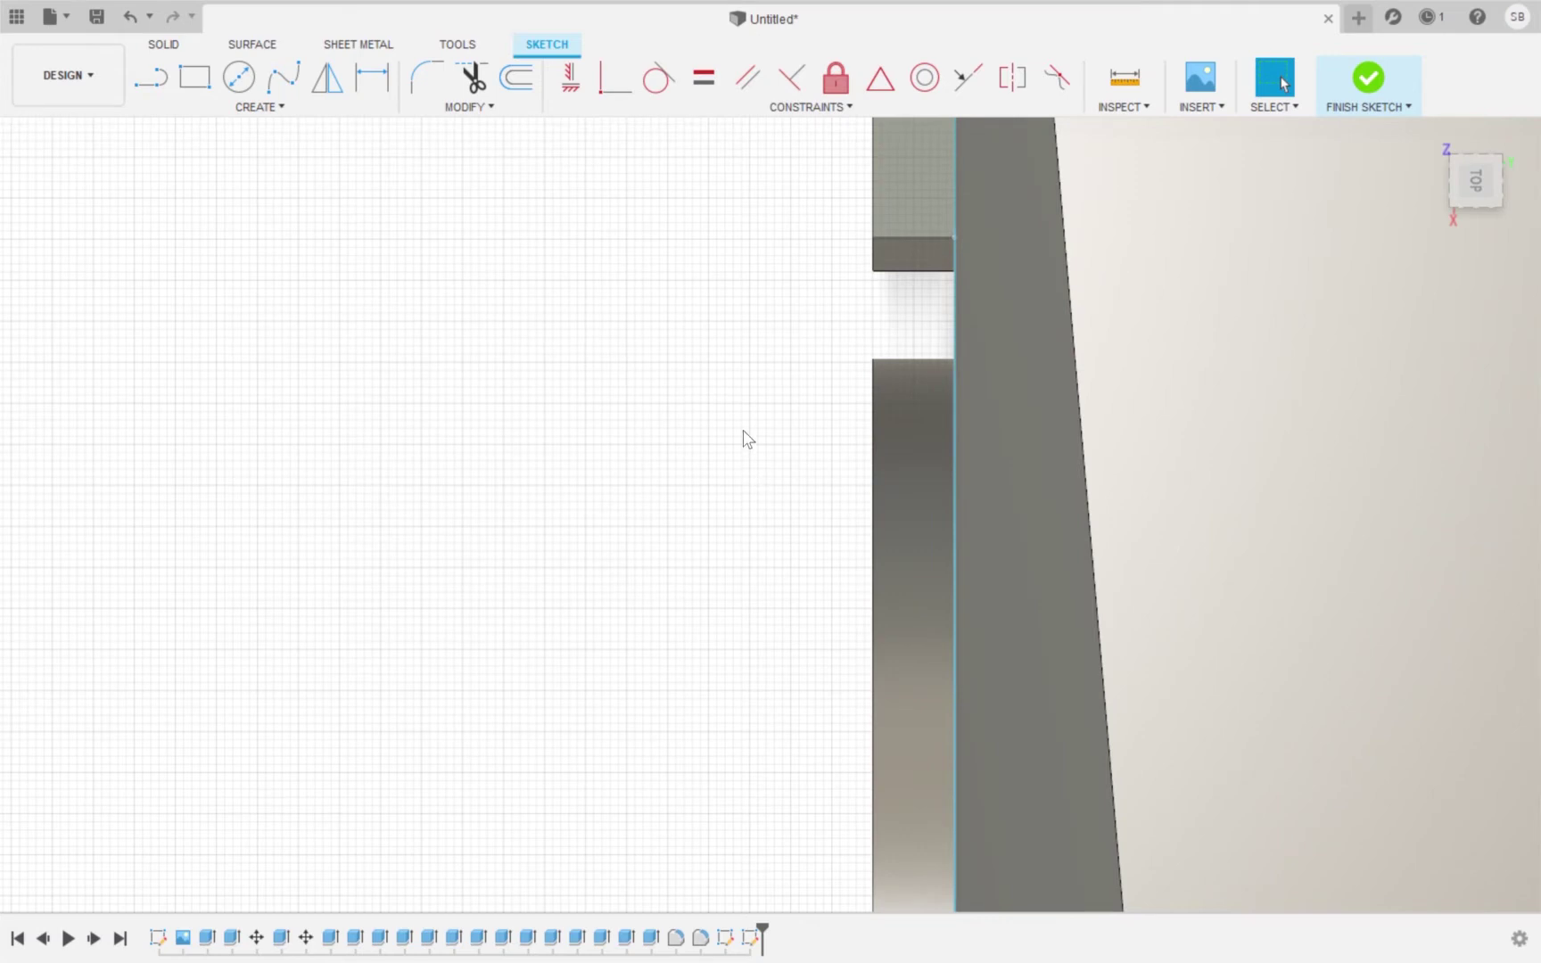
click(139, 76)
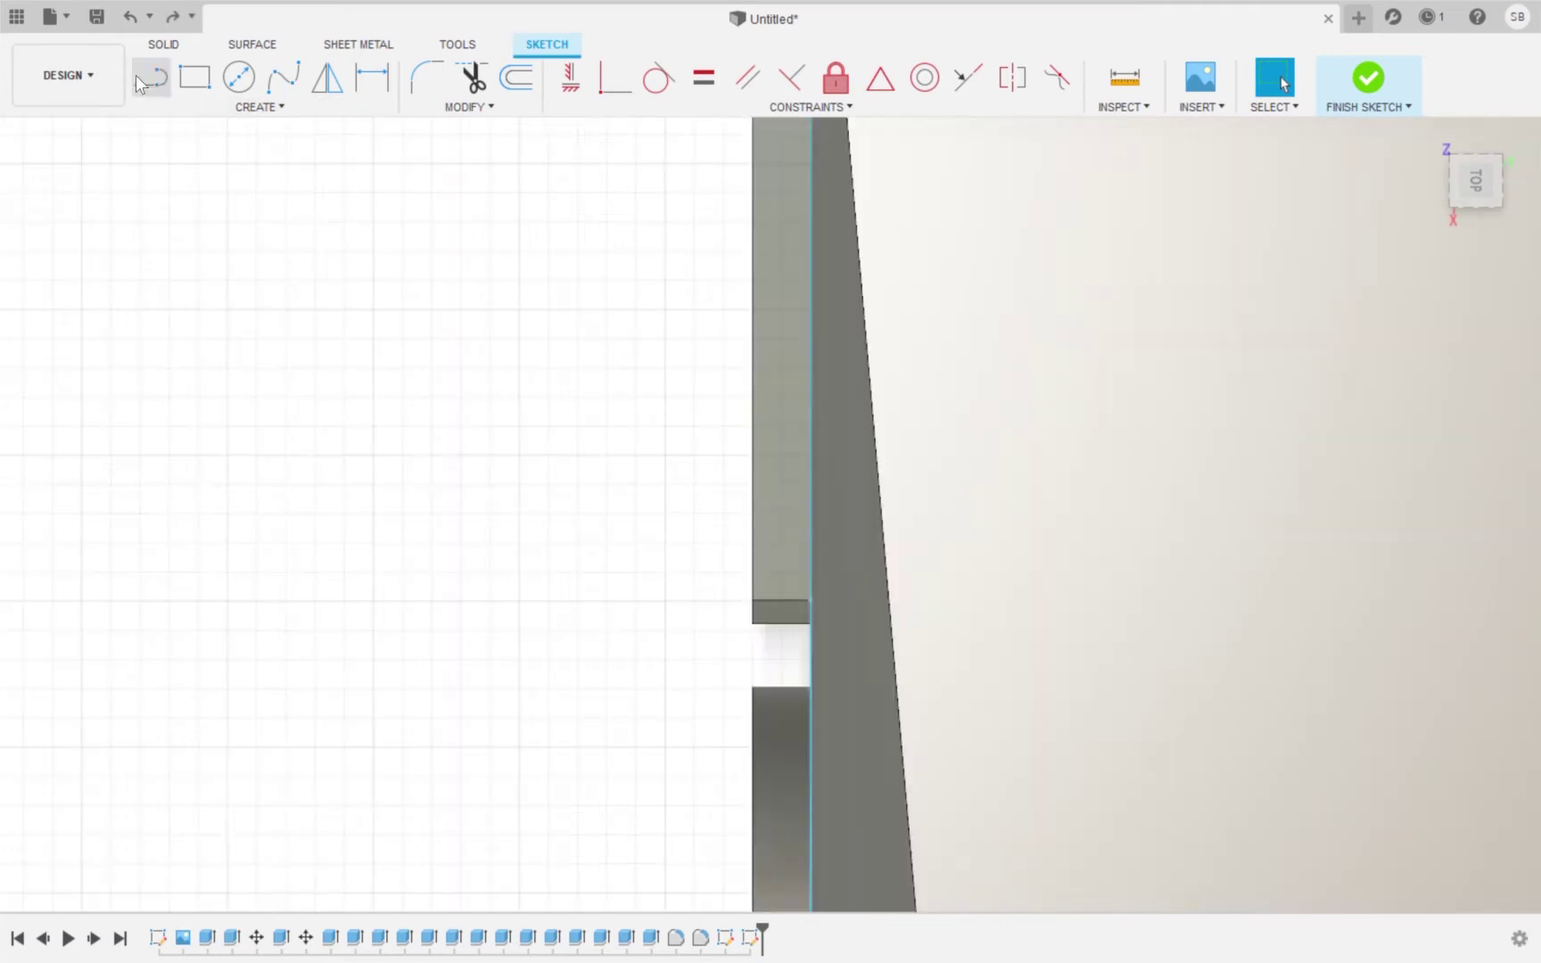
click(808, 605)
click(751, 600)
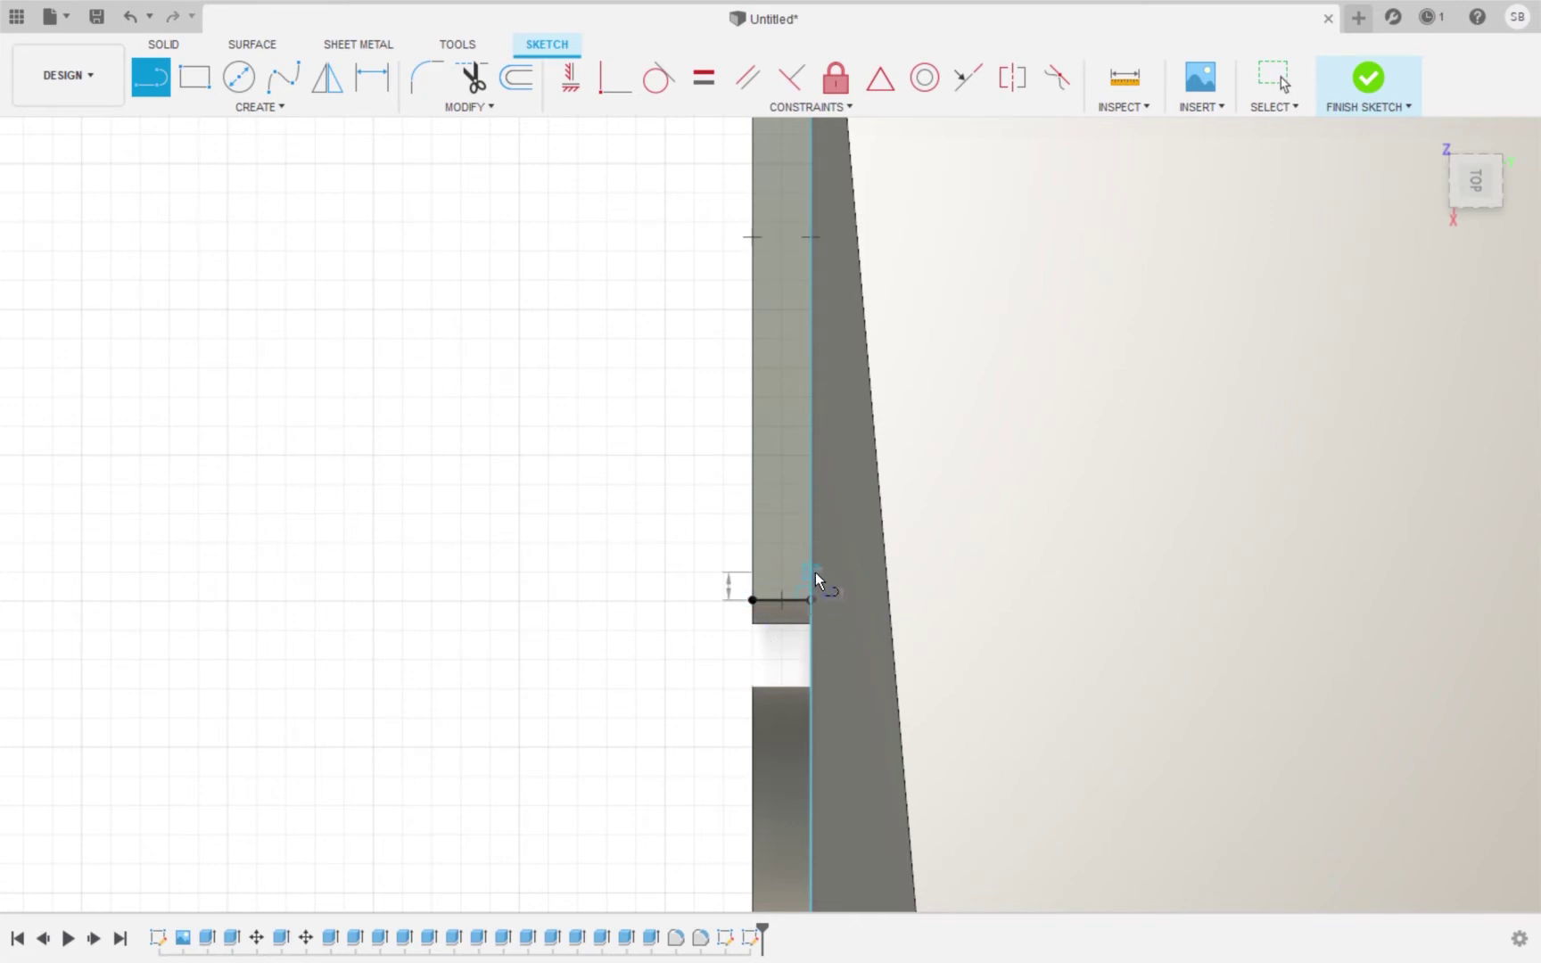
text(0.75)
key(Return)
key(Escape)
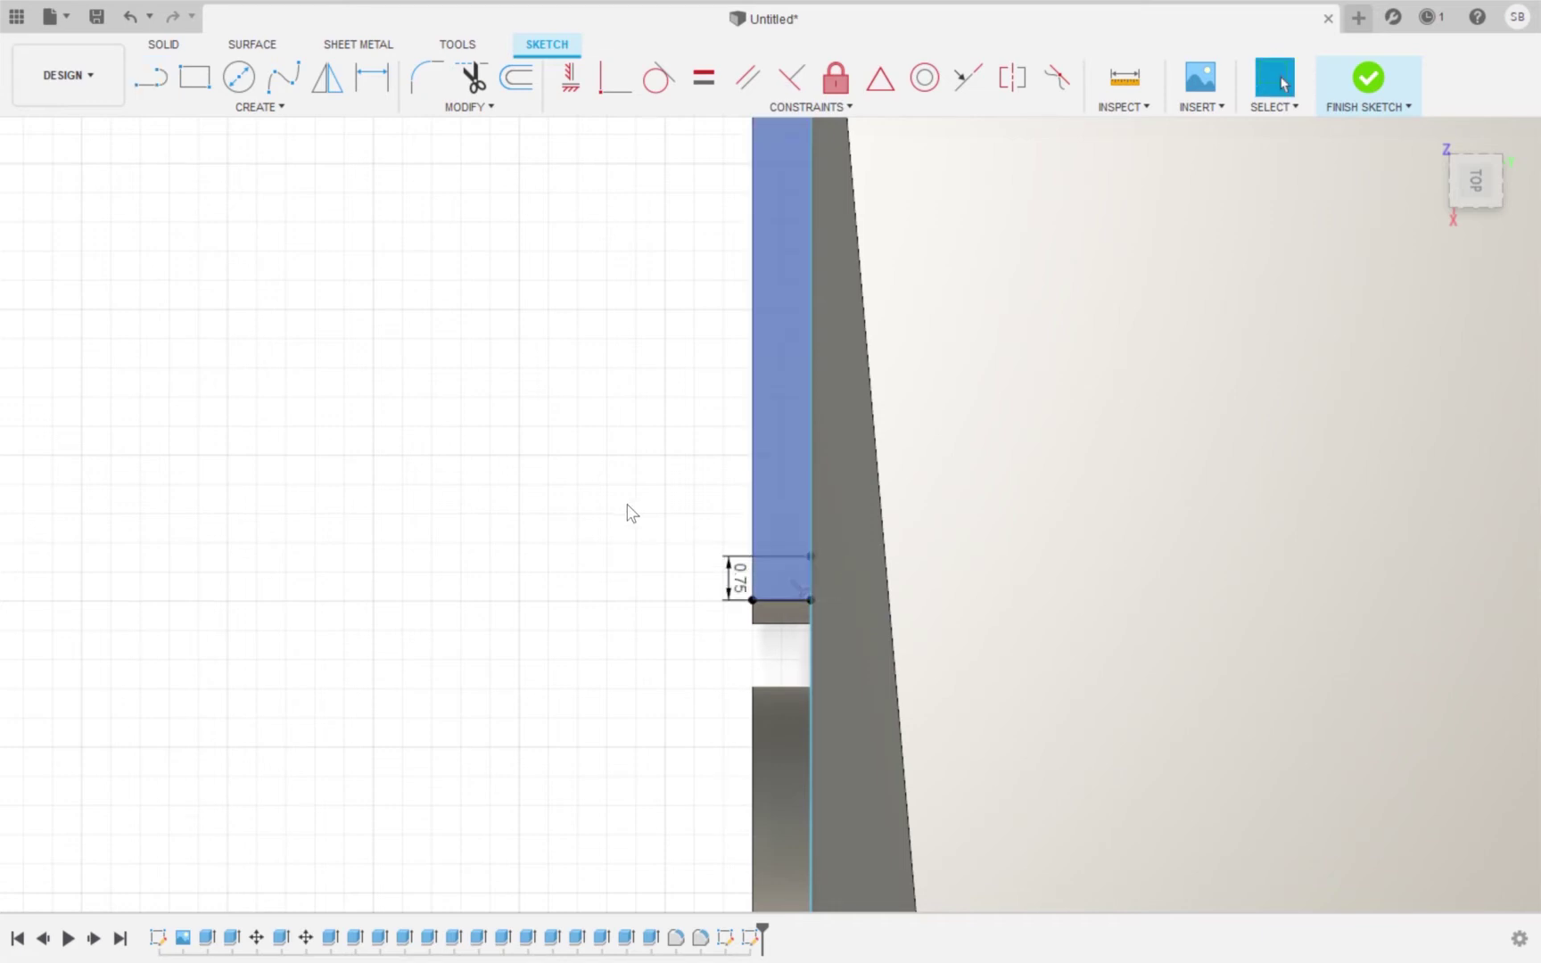
Close the small triangle with a diagonal line to the bumper's outer corner and finish the sketch.
click(165, 90)
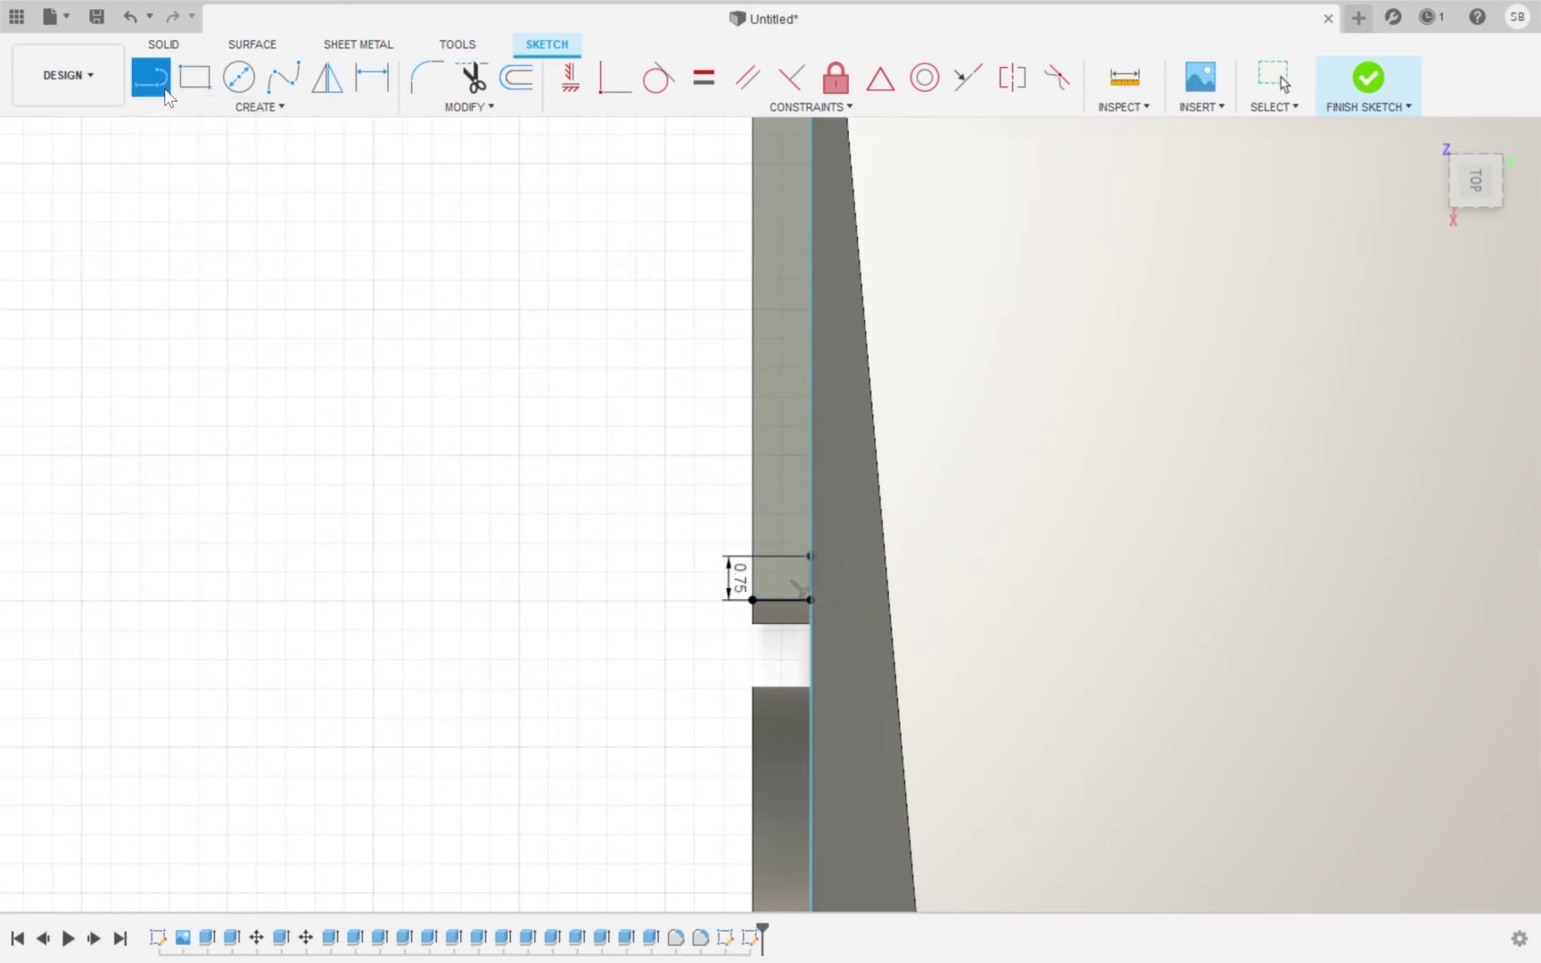
click(810, 555)
click(753, 599)
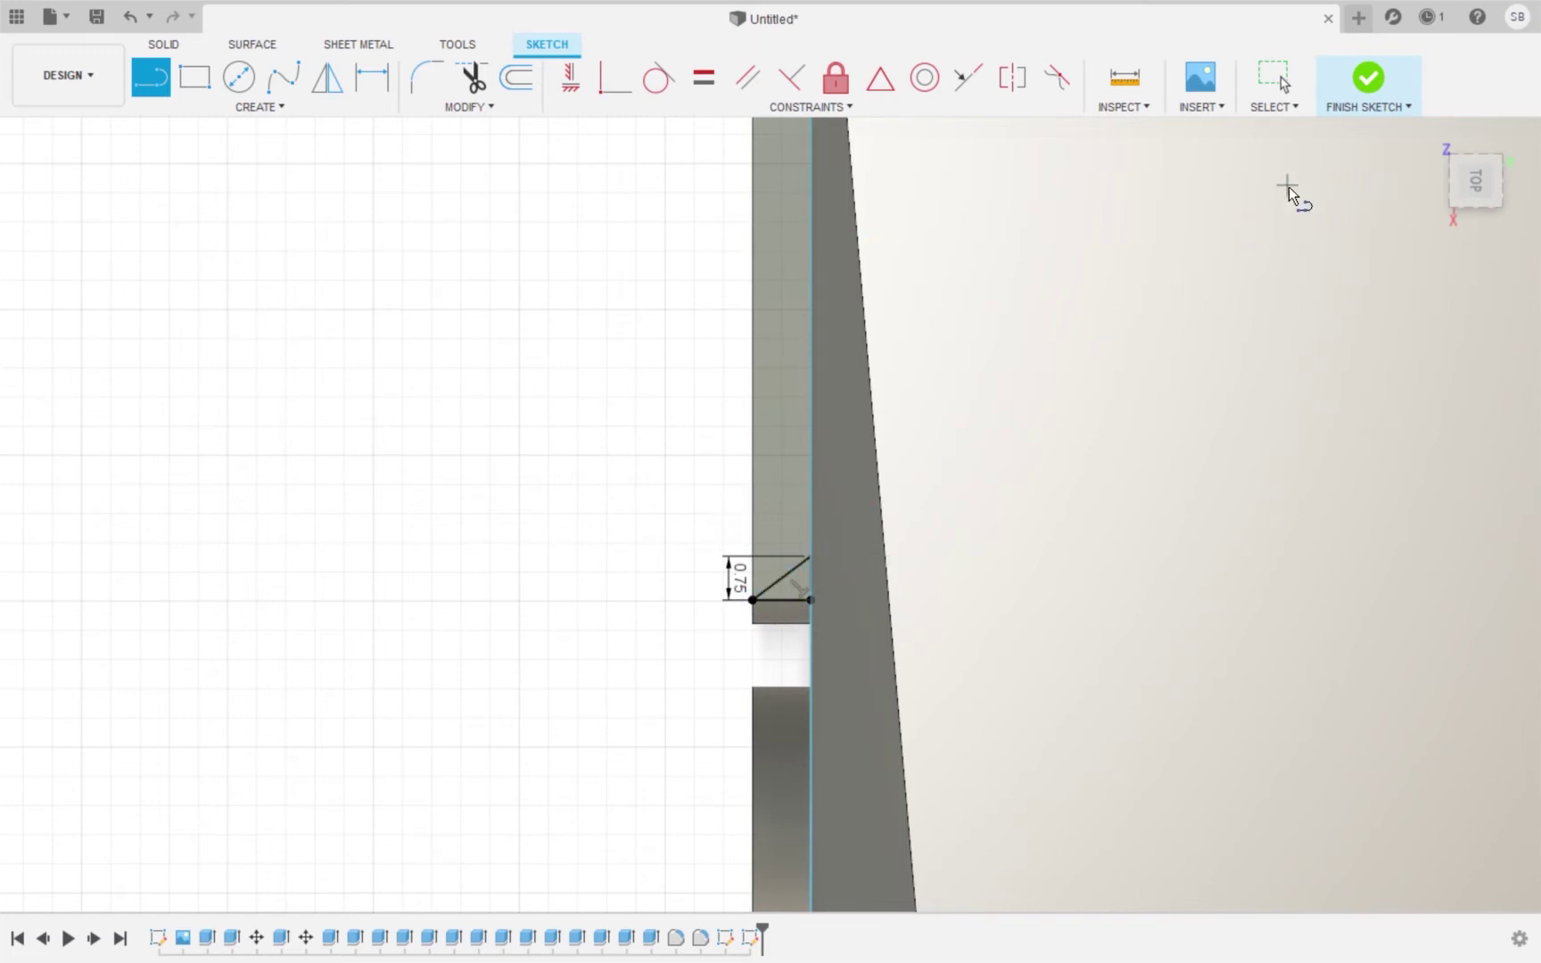
click(1365, 76)
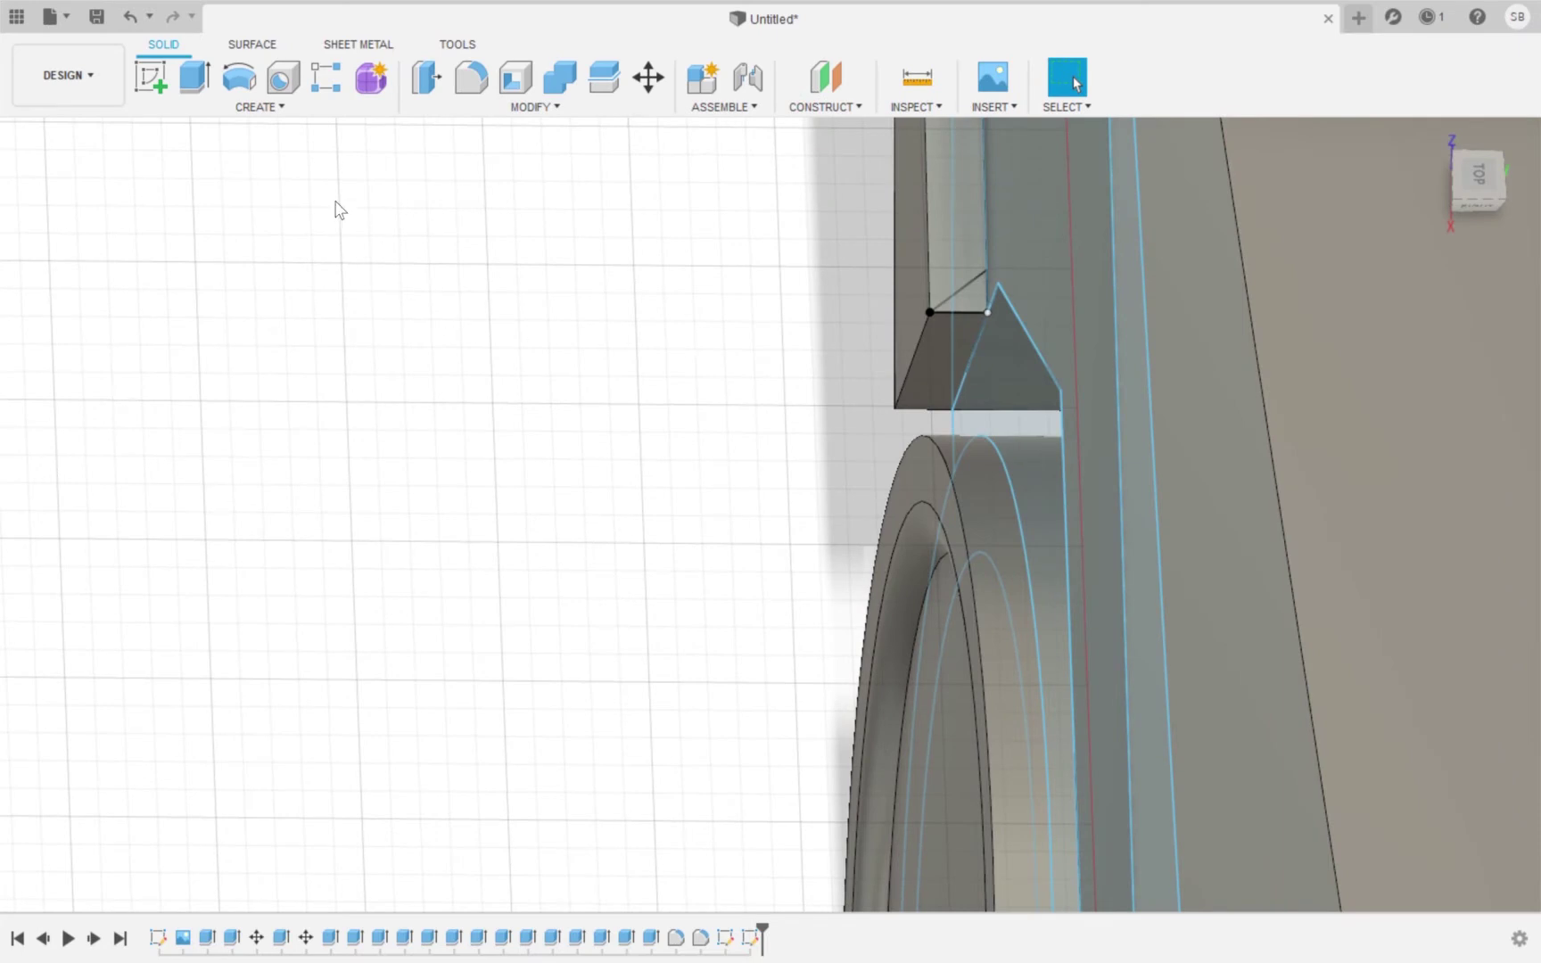
Sweep the small triangular profile along the sketched path around the wheel arches and the body's lower edge.
click(291, 112)
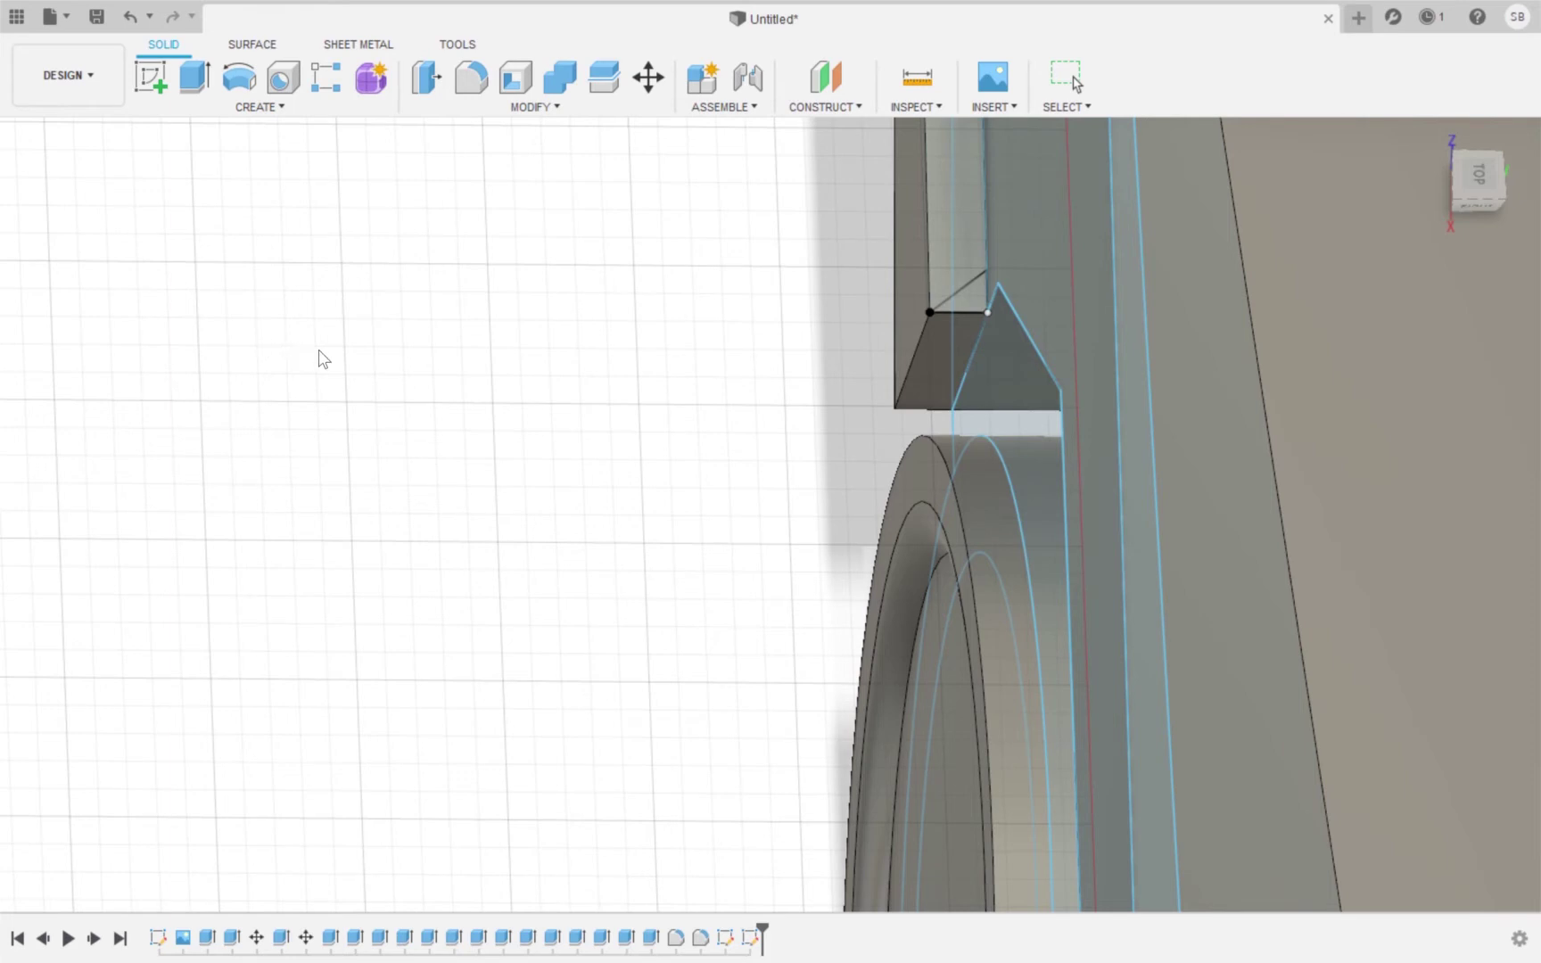
click(966, 304)
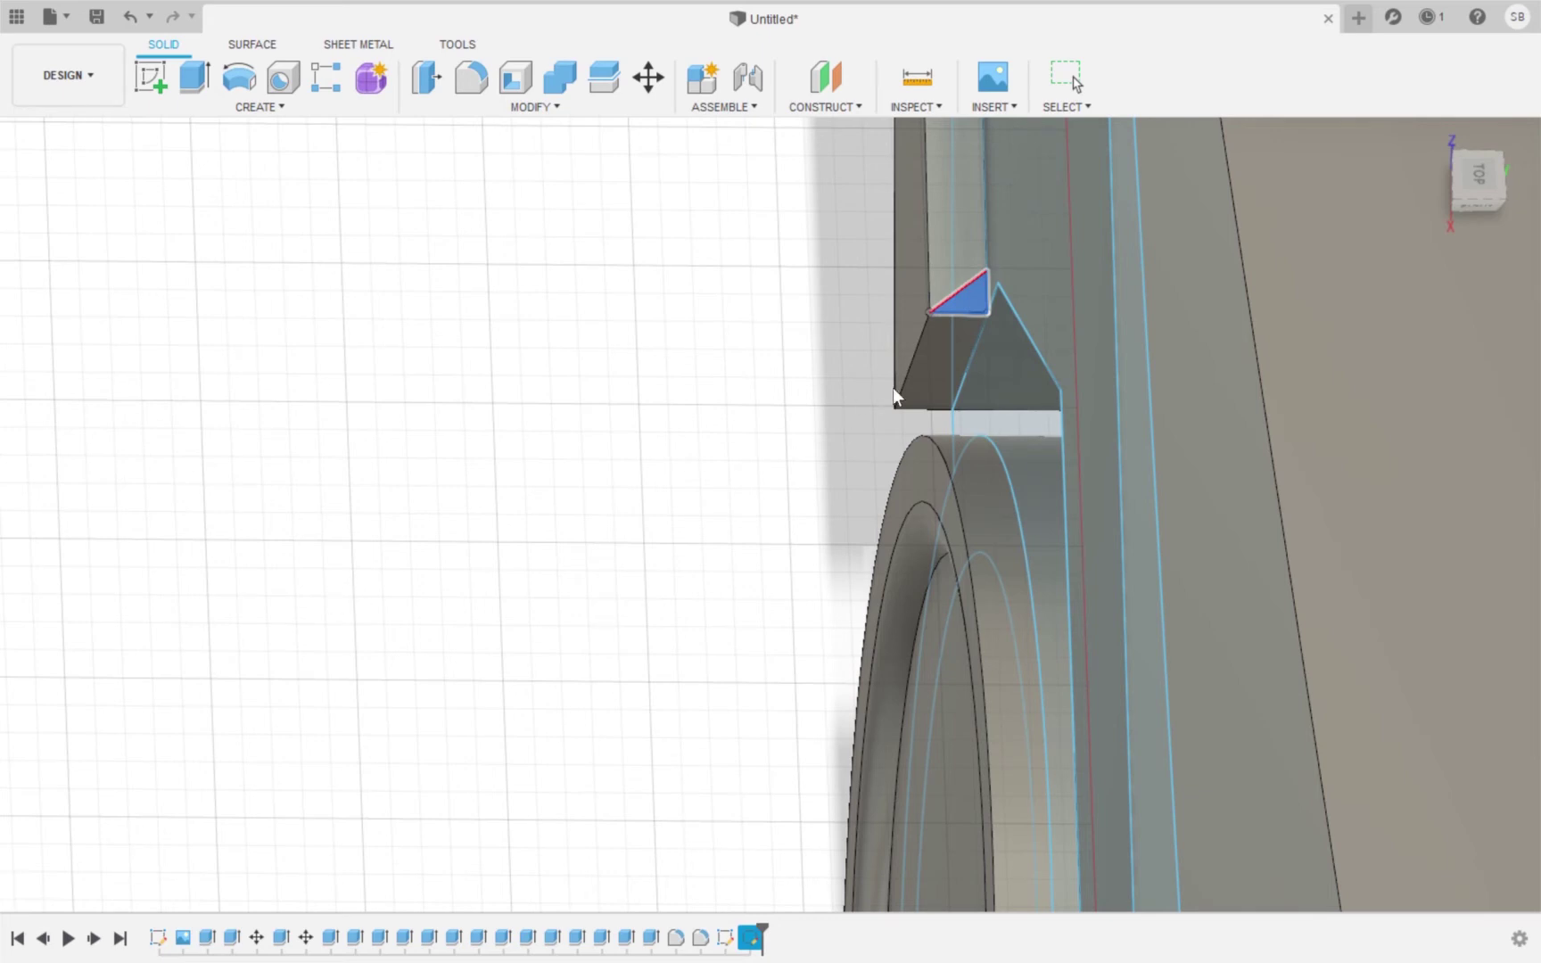
click(1039, 357)
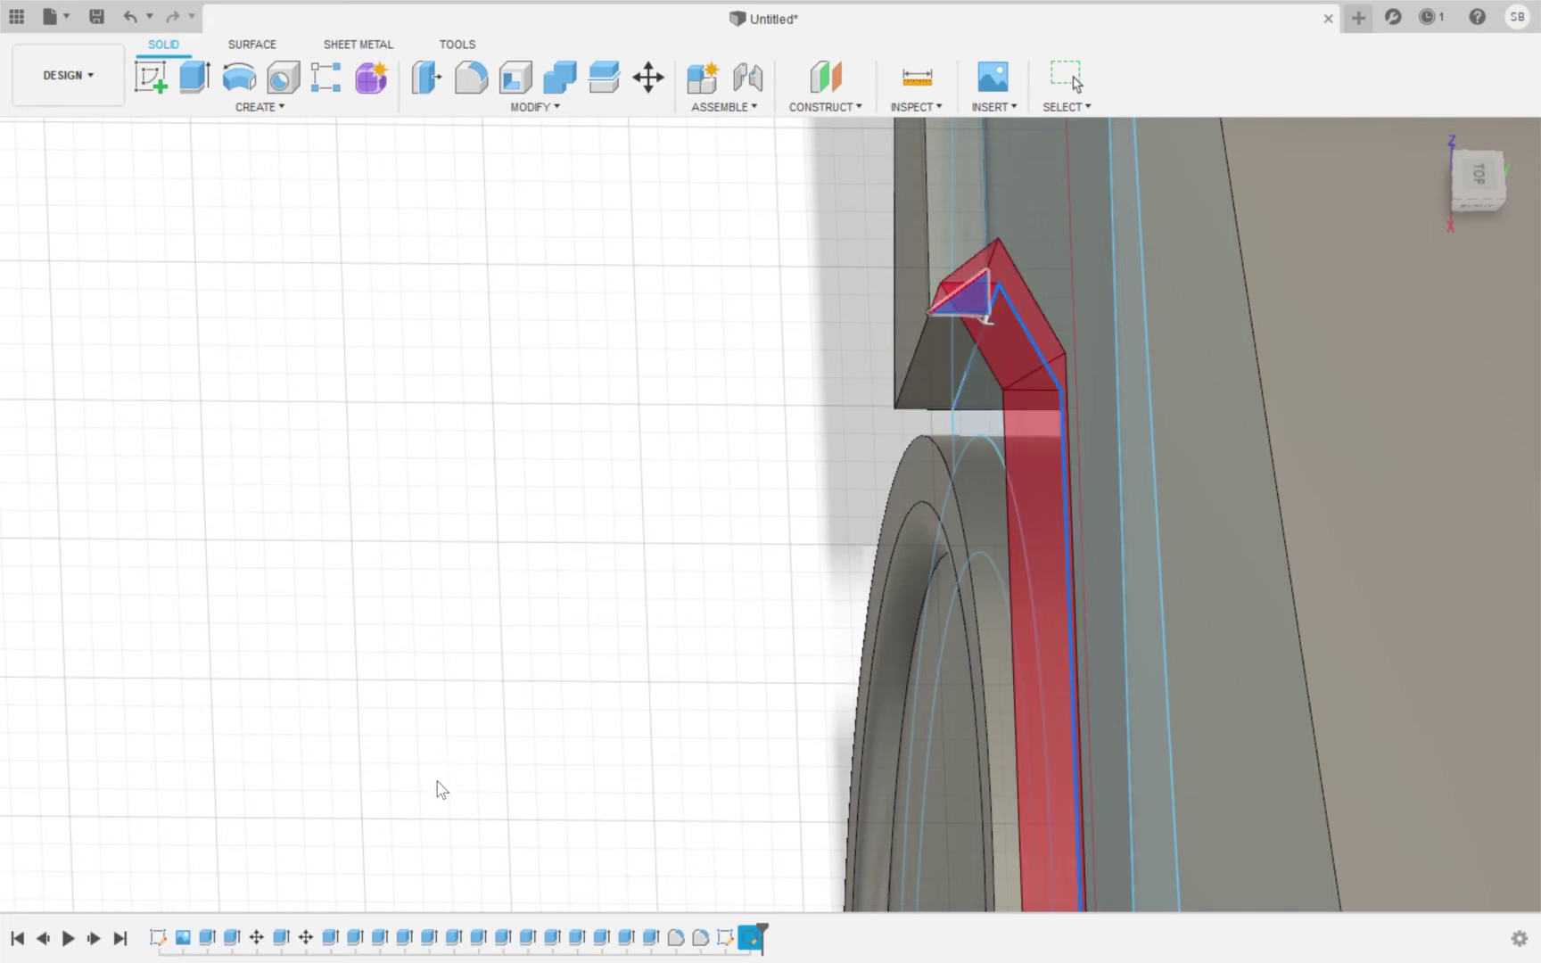
click(419, 829)
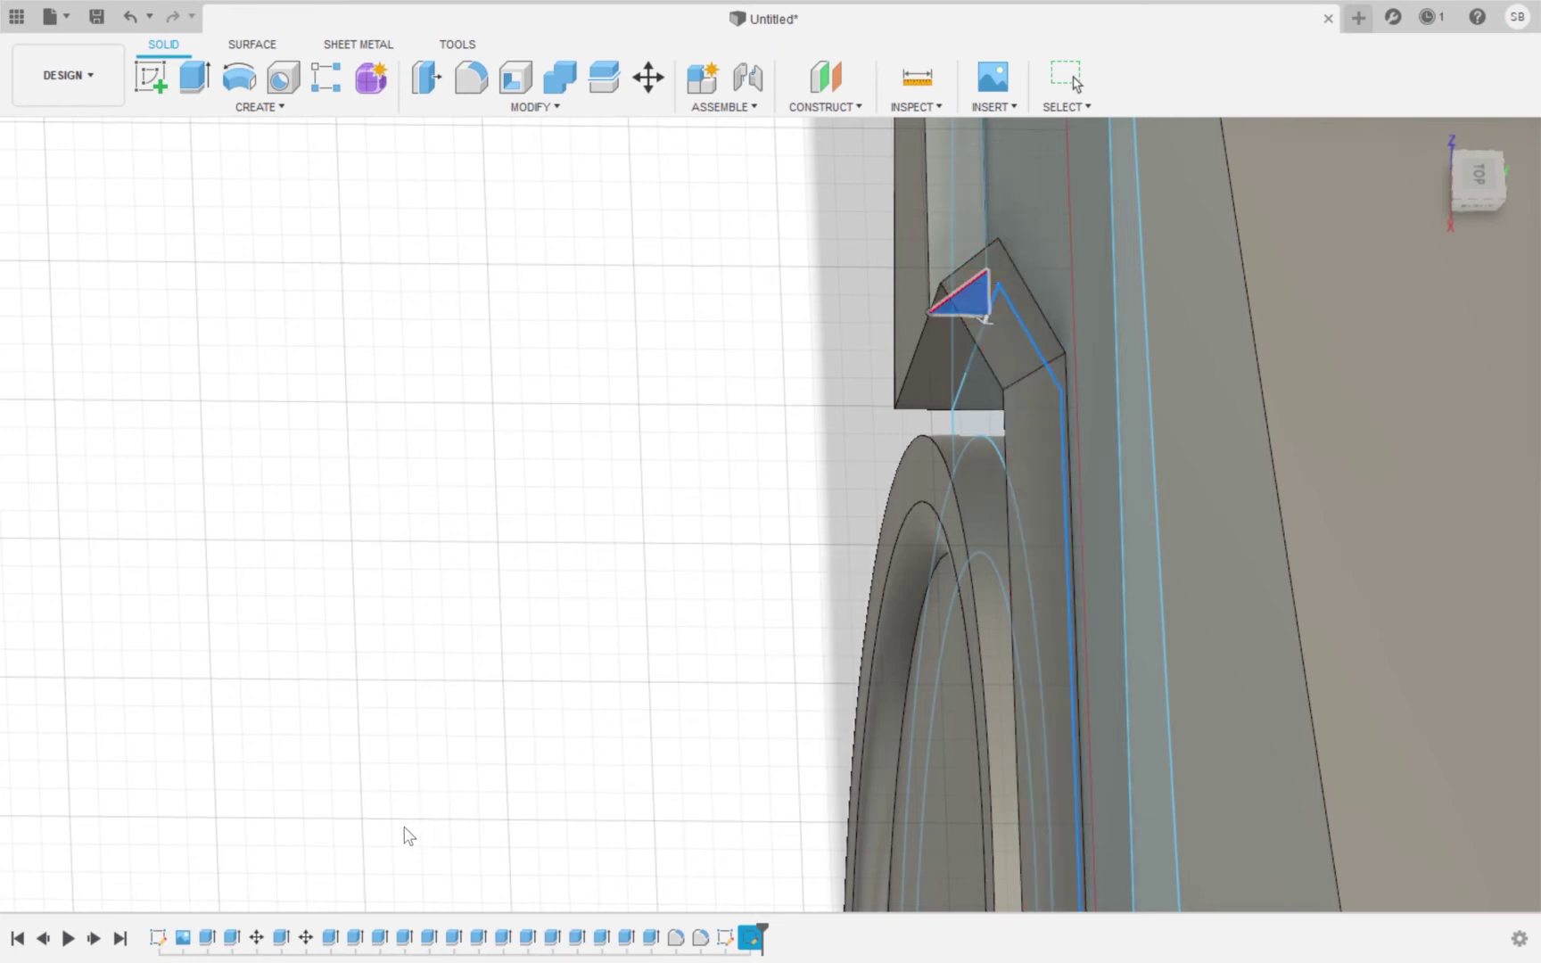
key(Escape)
scroll(602, 591, up, 2)
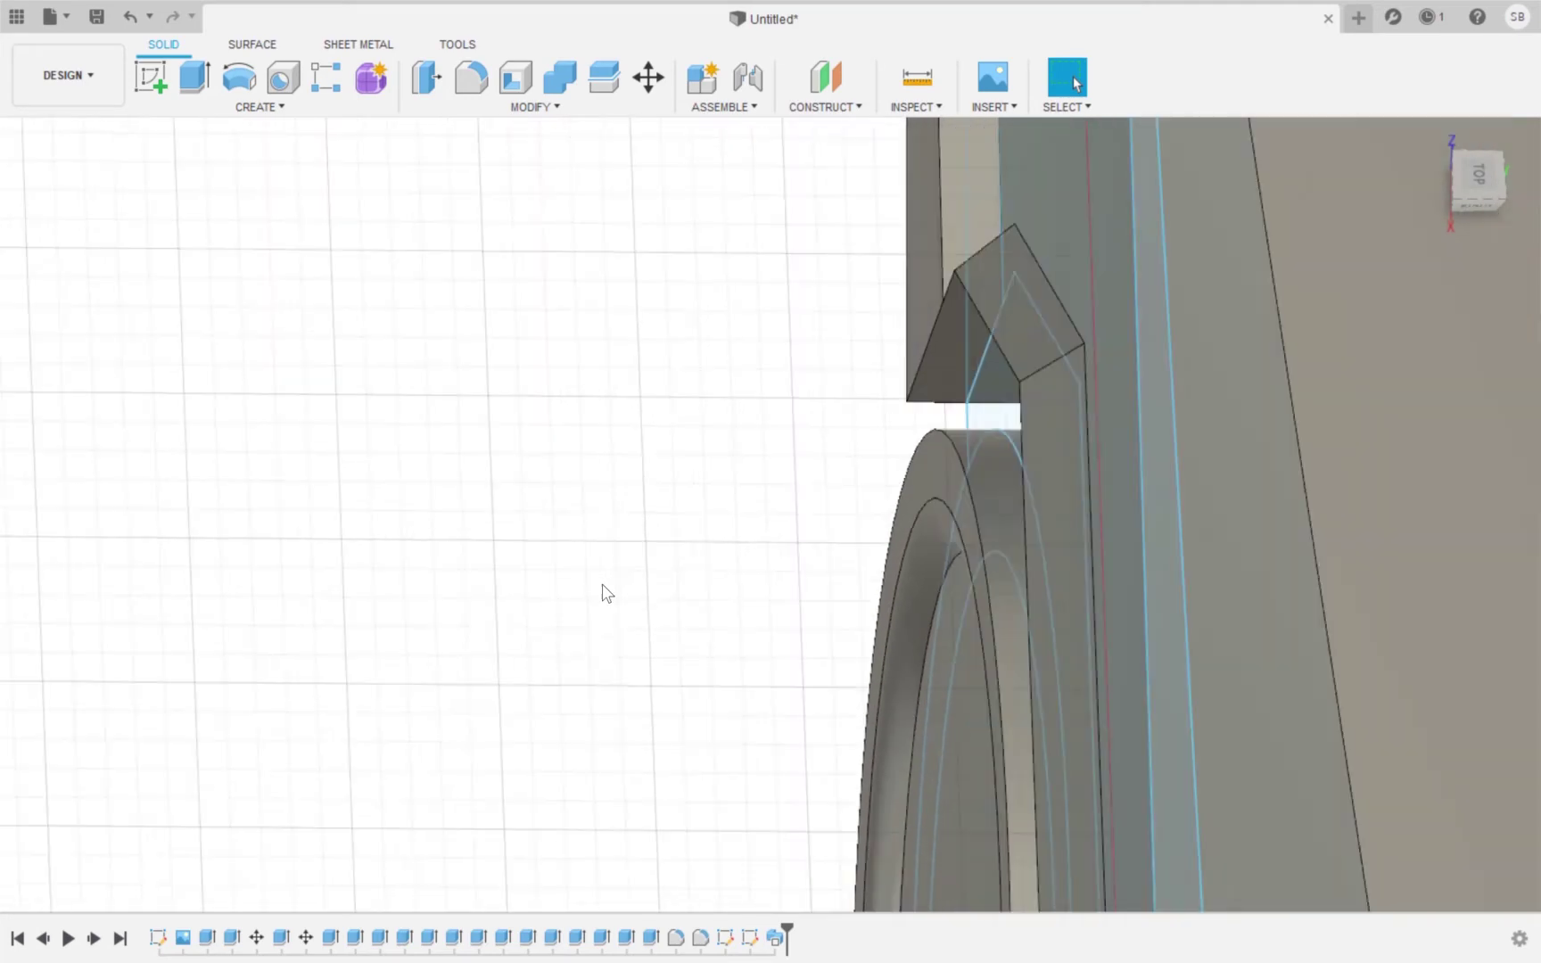
On the side face of the front corner, sketch a horizontal line from the front edge's lower bend to the wheel-side edge and finish the sketch.
scroll(602, 592, down, 5)
mouse_move(1469, 214)
mouse_down()
mouse_move(1437, 255)
mouse_move(1373, 510)
mouse_up()
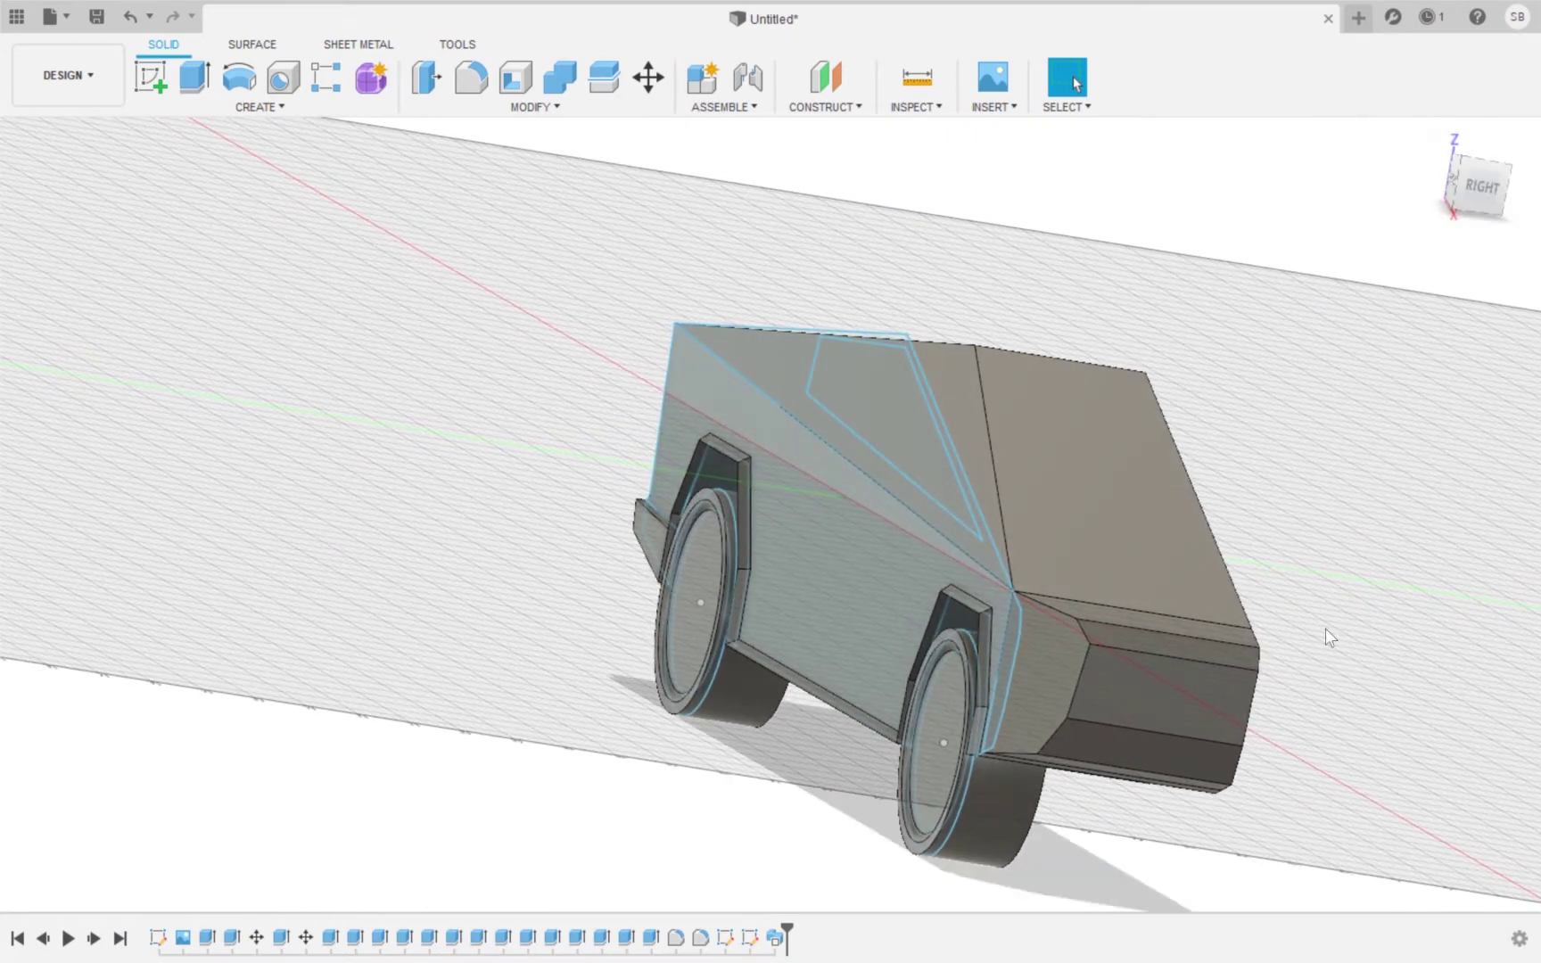
scroll(1287, 810, up, 8)
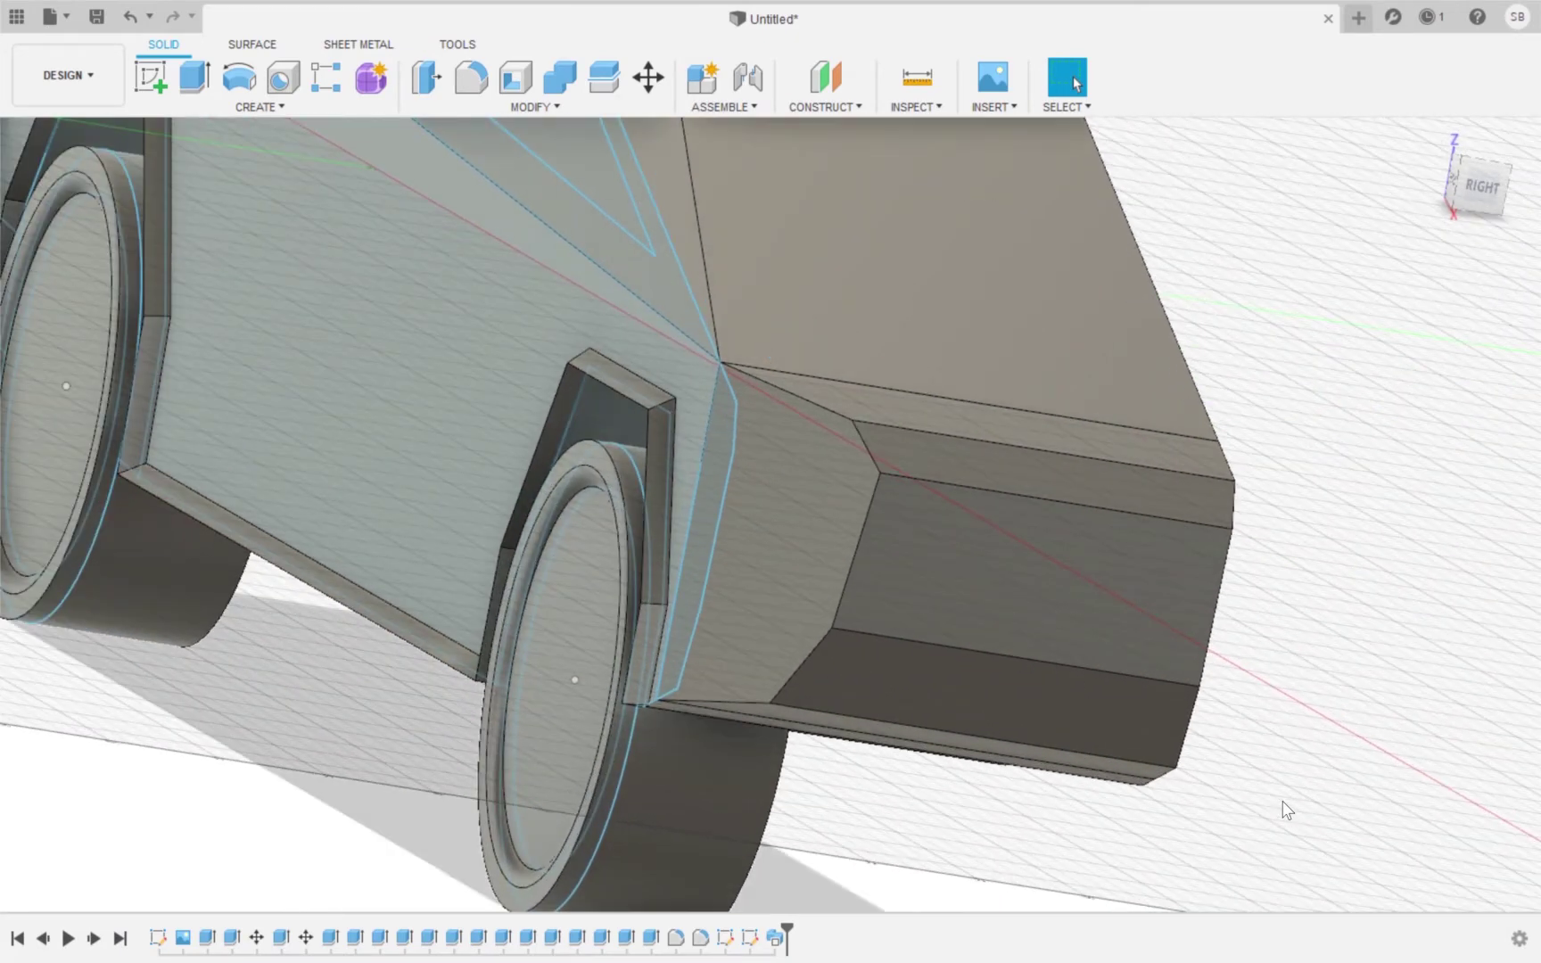
click(152, 80)
click(743, 615)
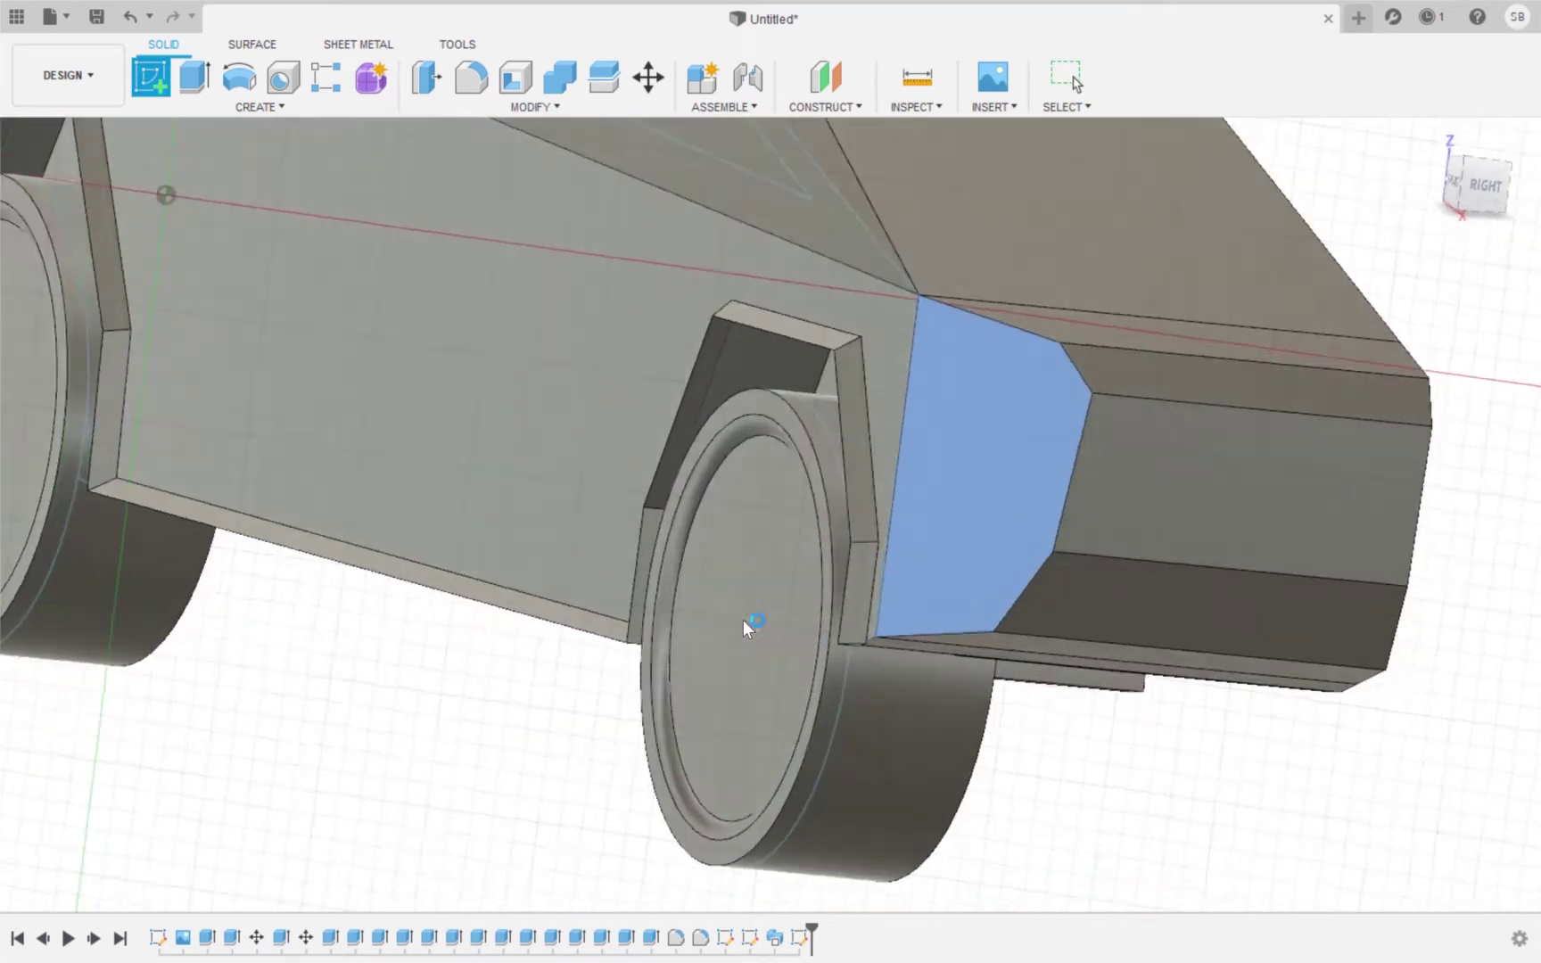
scroll(782, 629, up, 3)
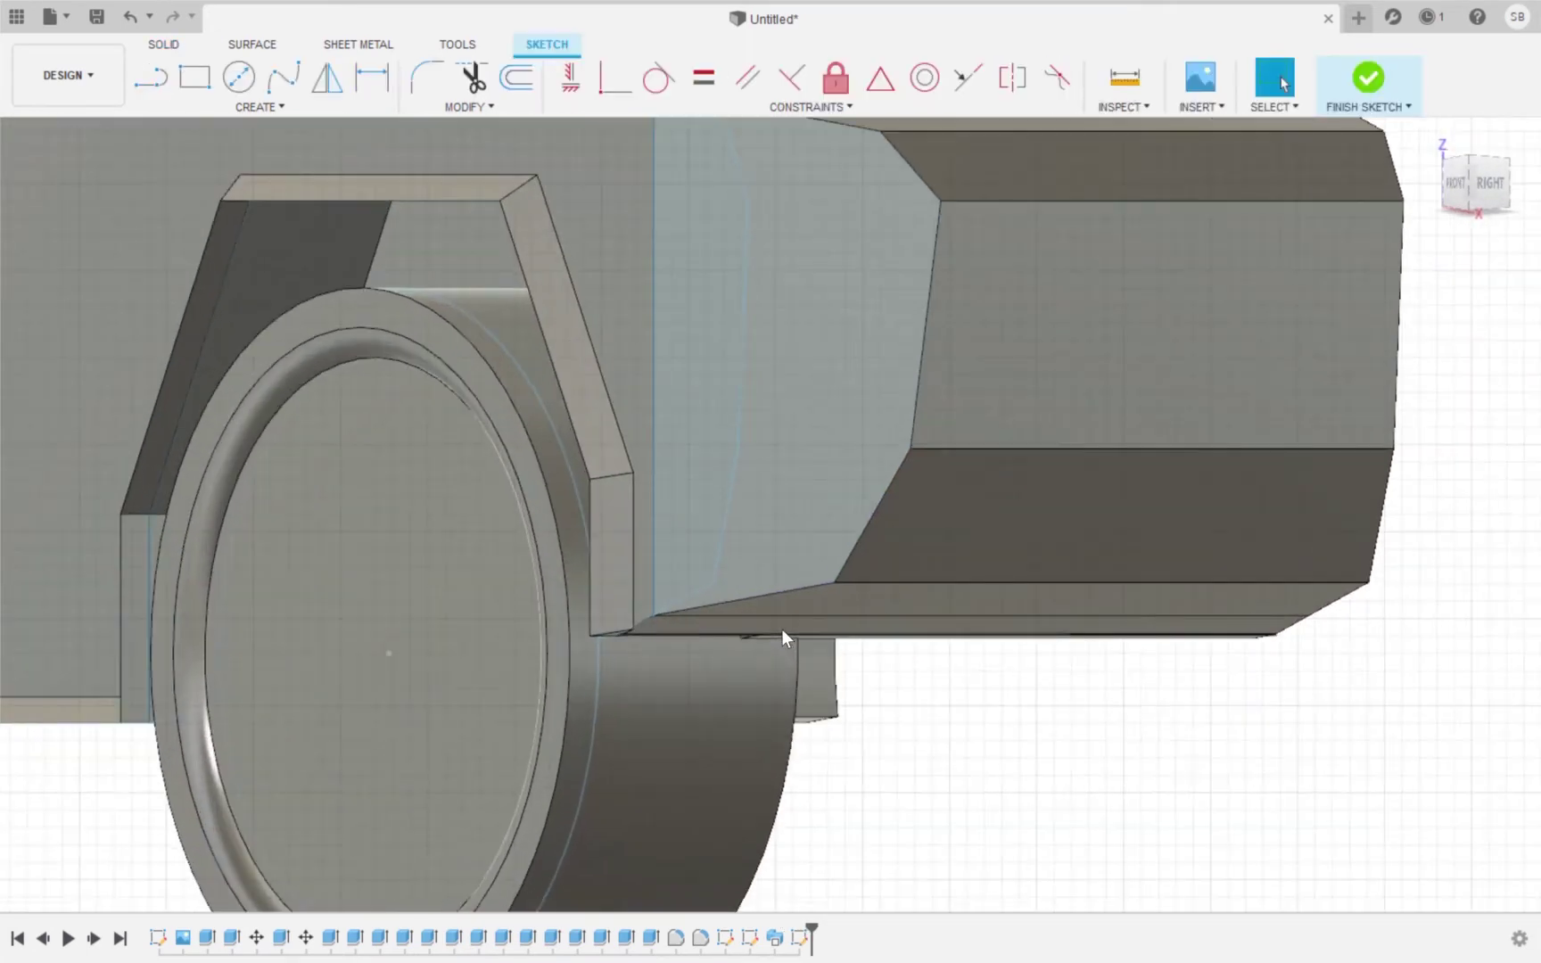
click(150, 79)
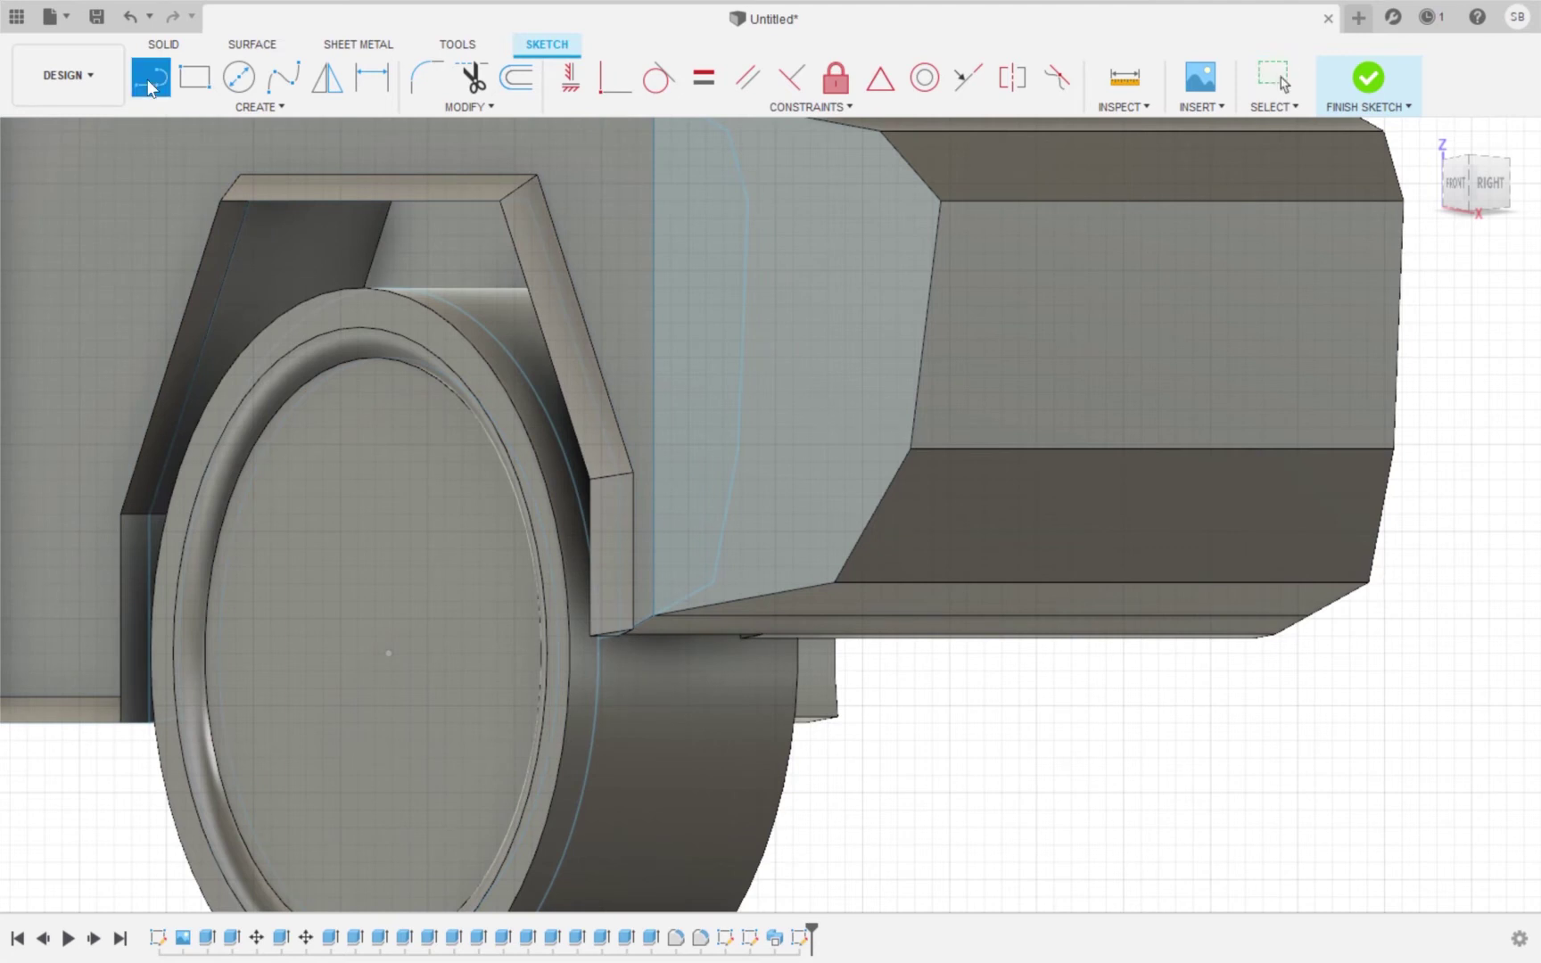
click(911, 449)
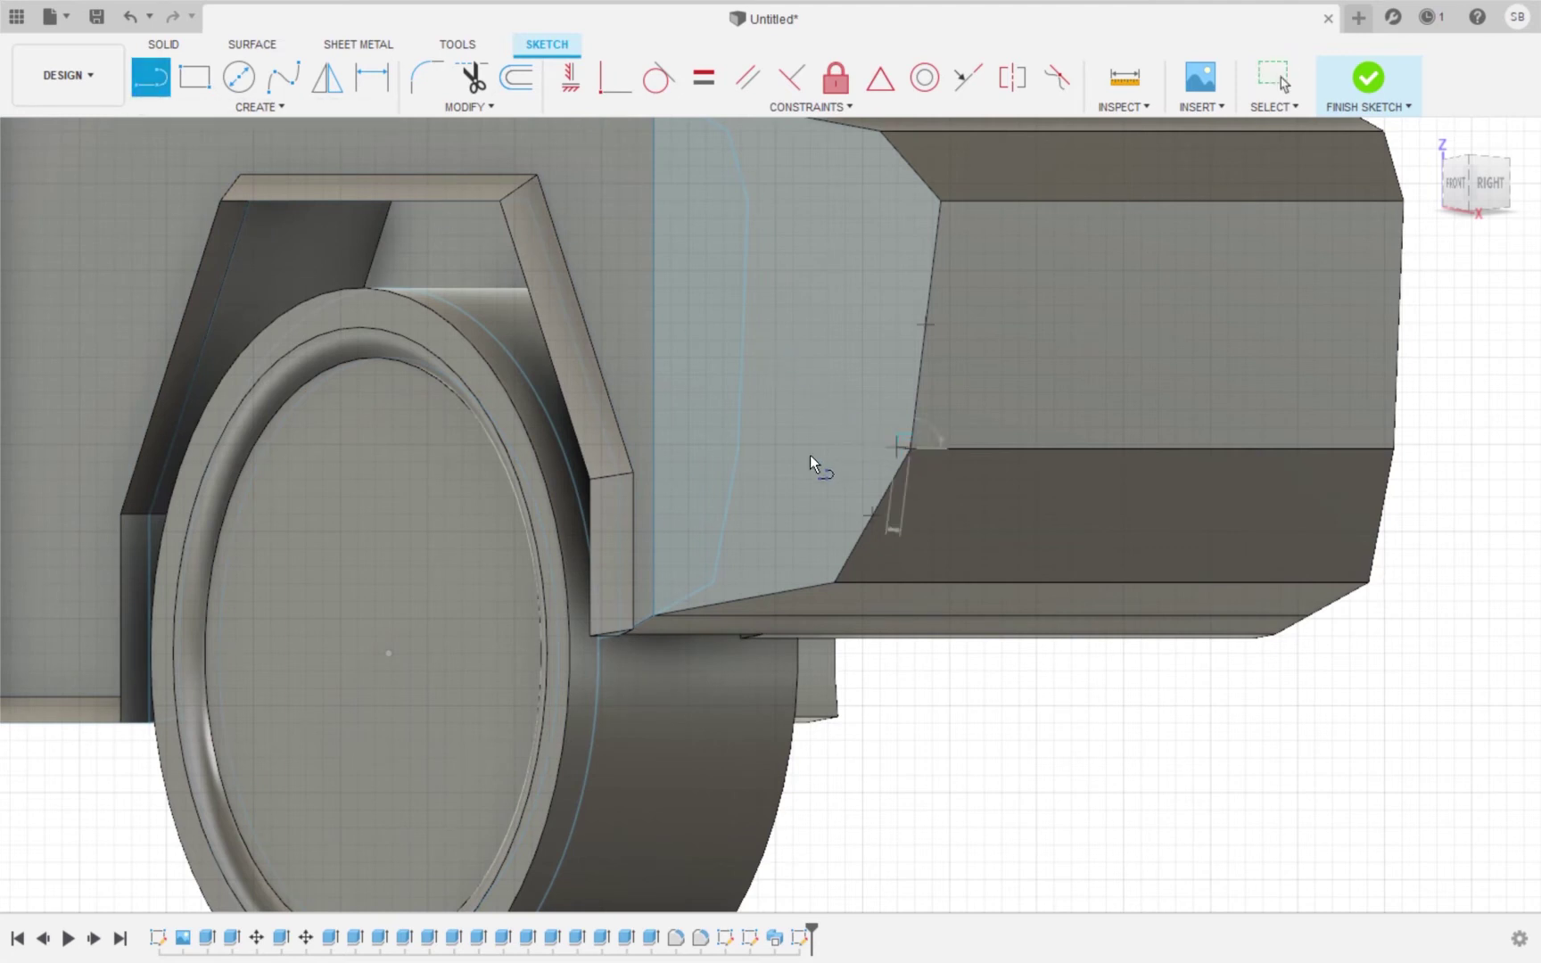
click(655, 450)
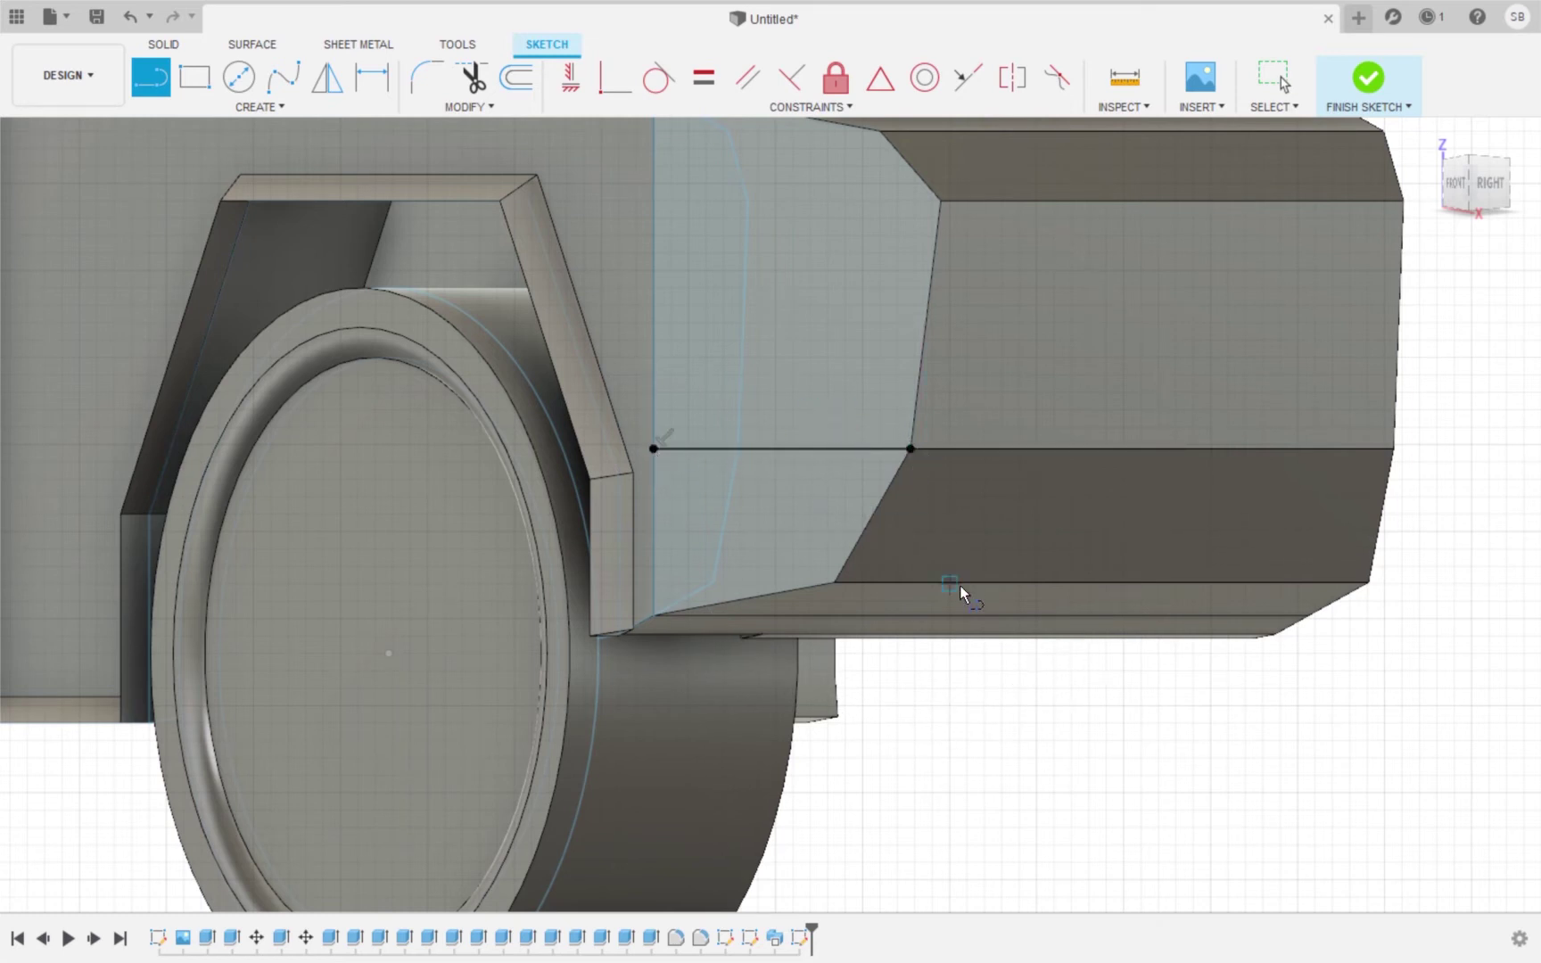
click(1371, 82)
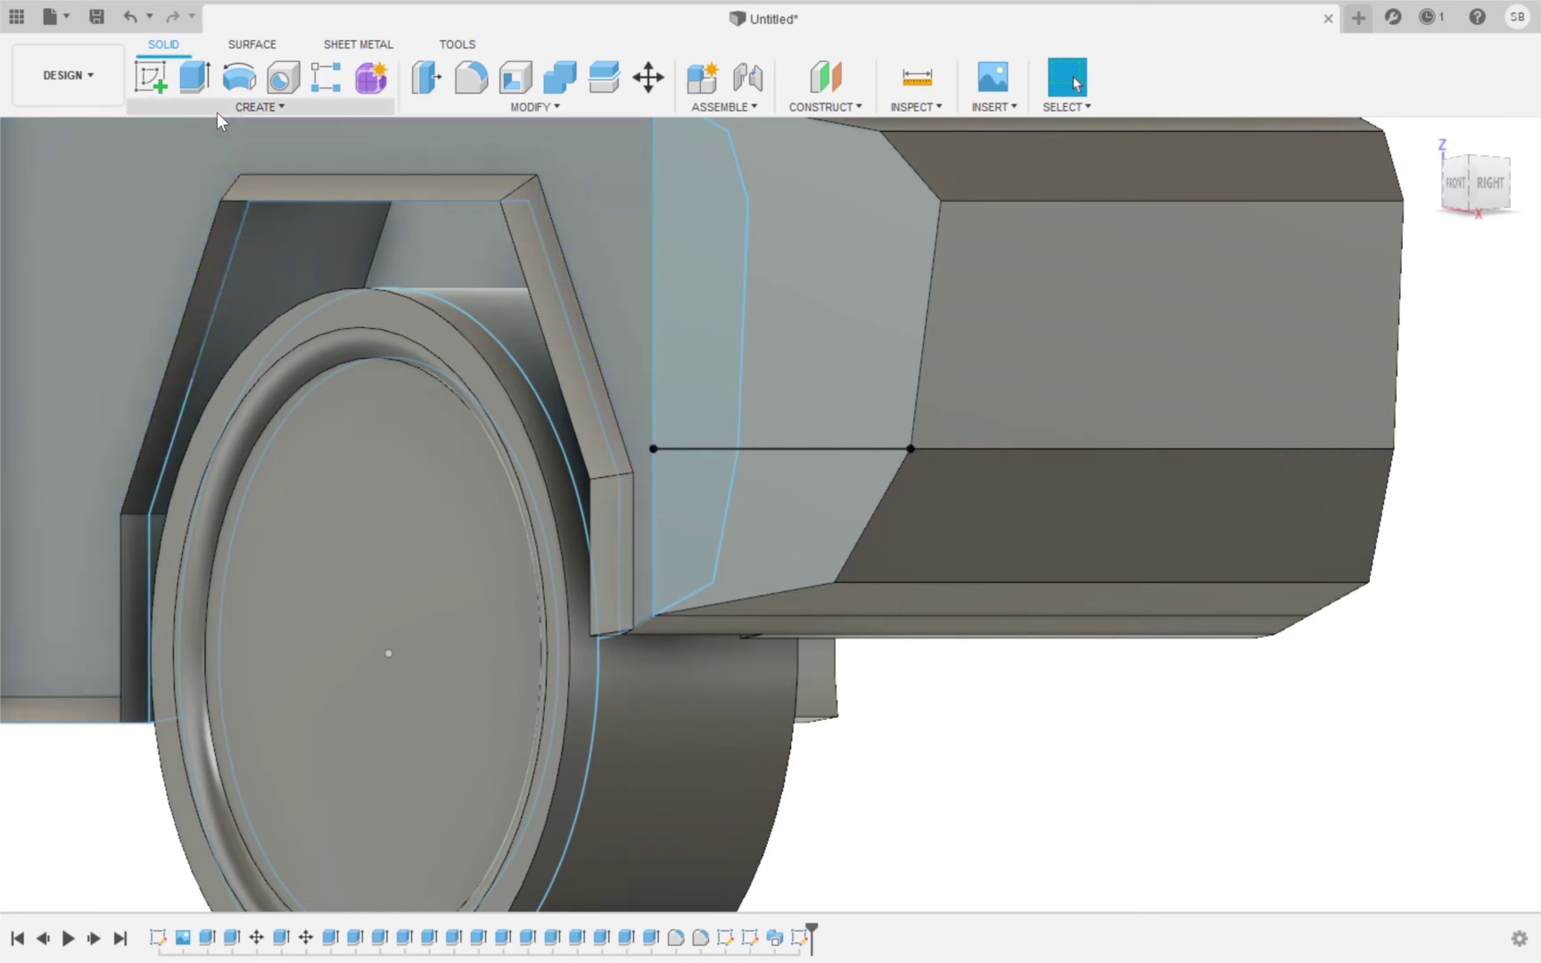
Extrude the region below the line on the front corner's side face outward by 1.00.
click(194, 79)
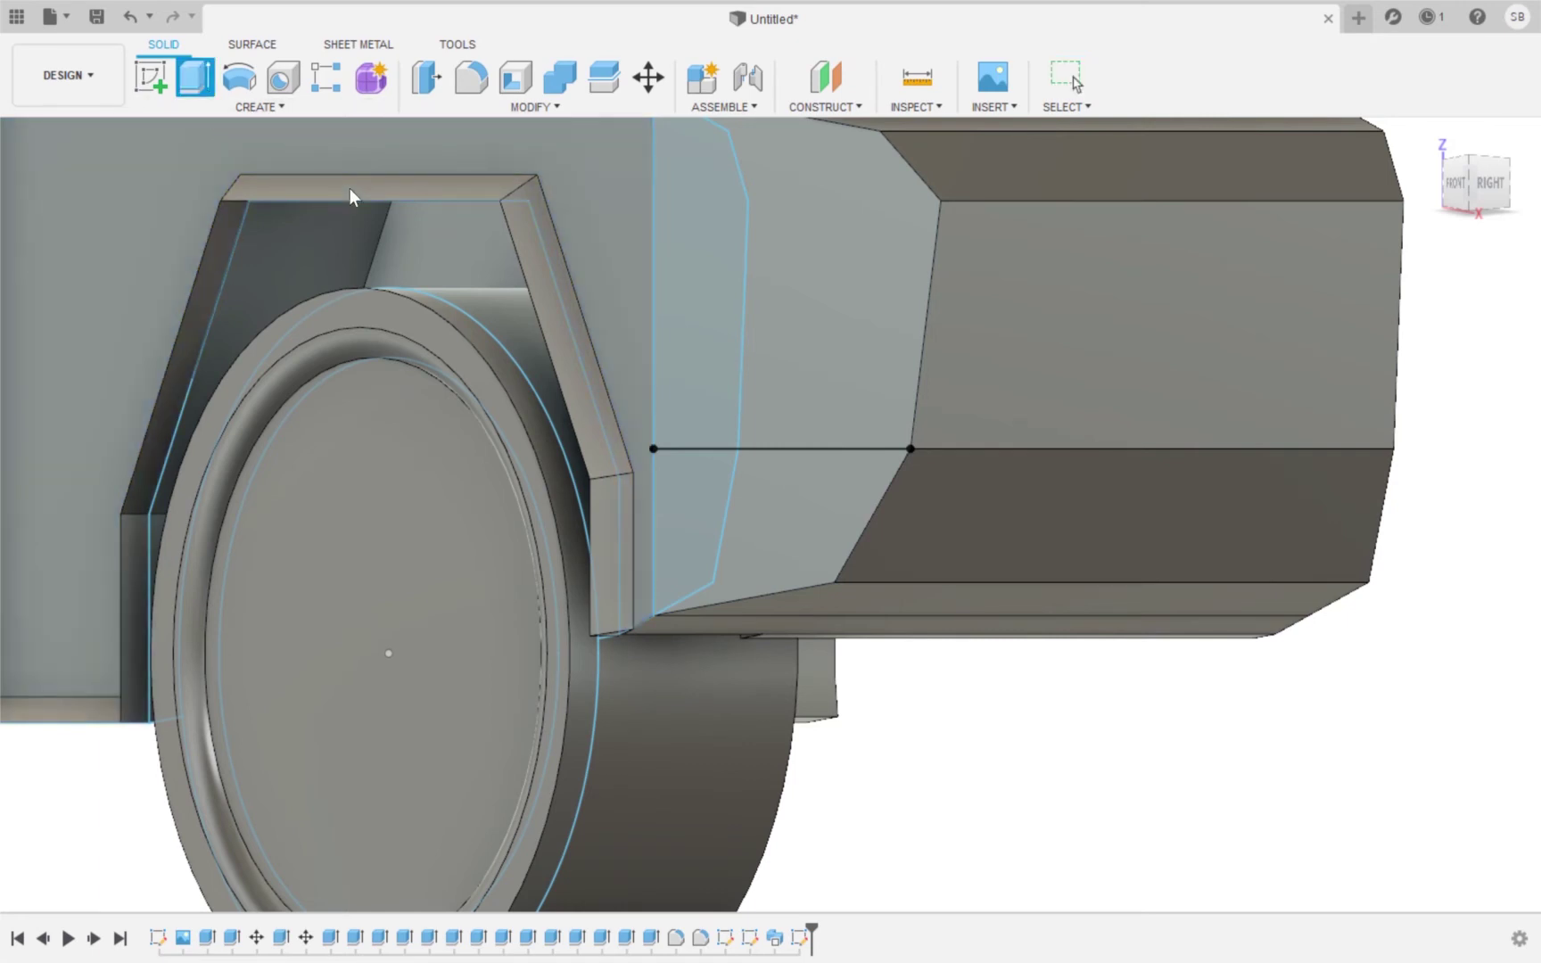
click(754, 491)
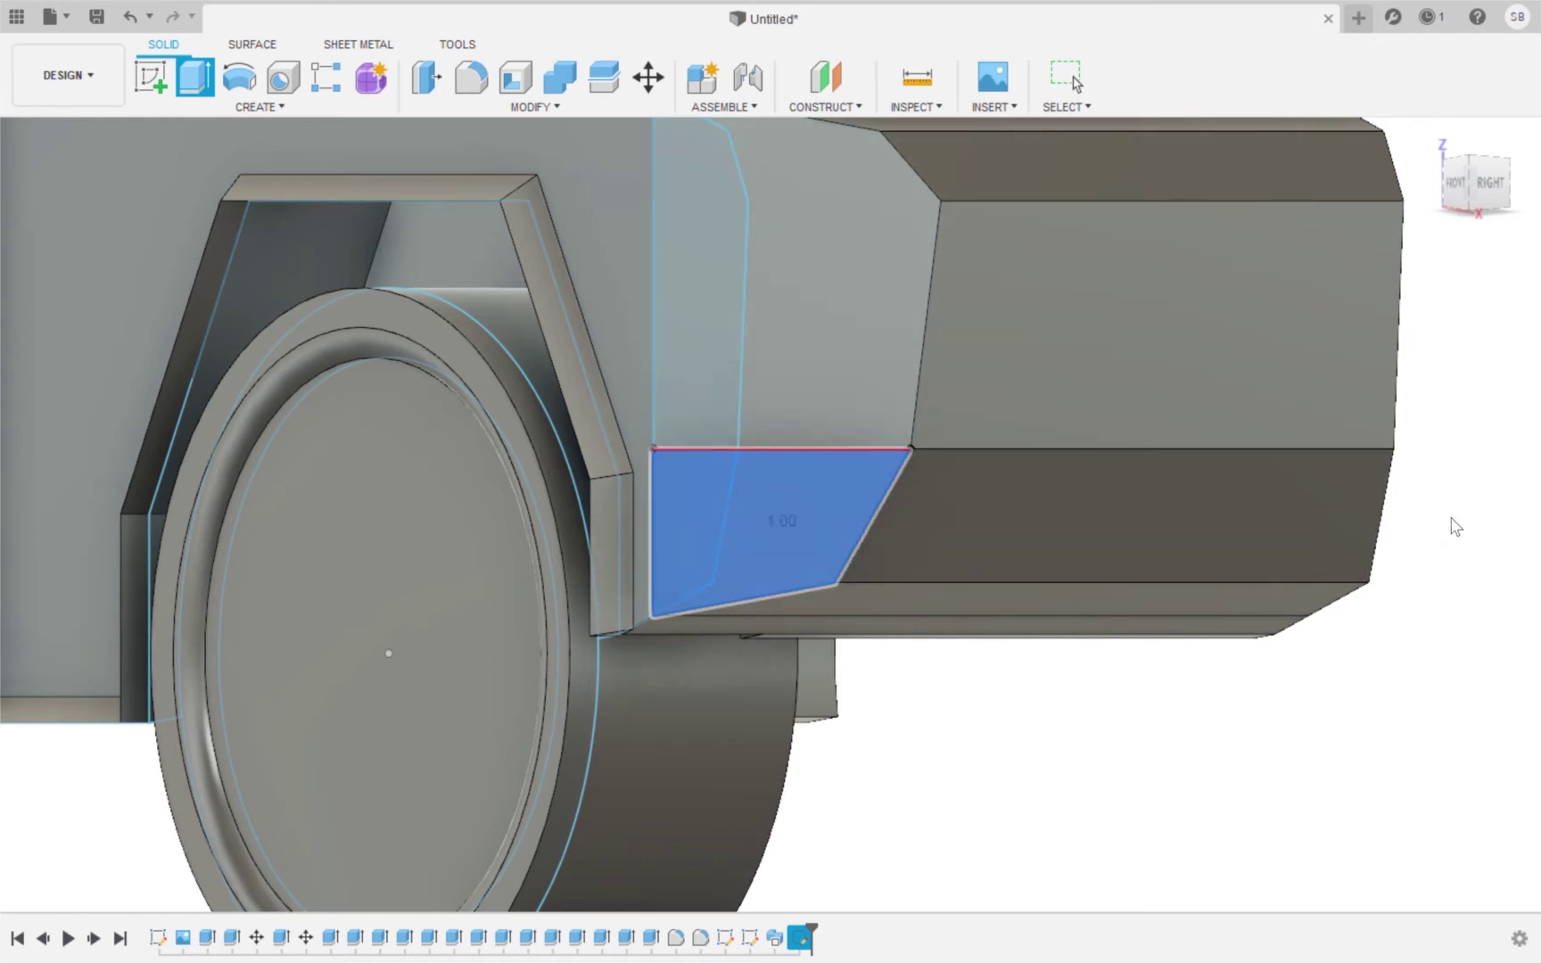
key(Return)
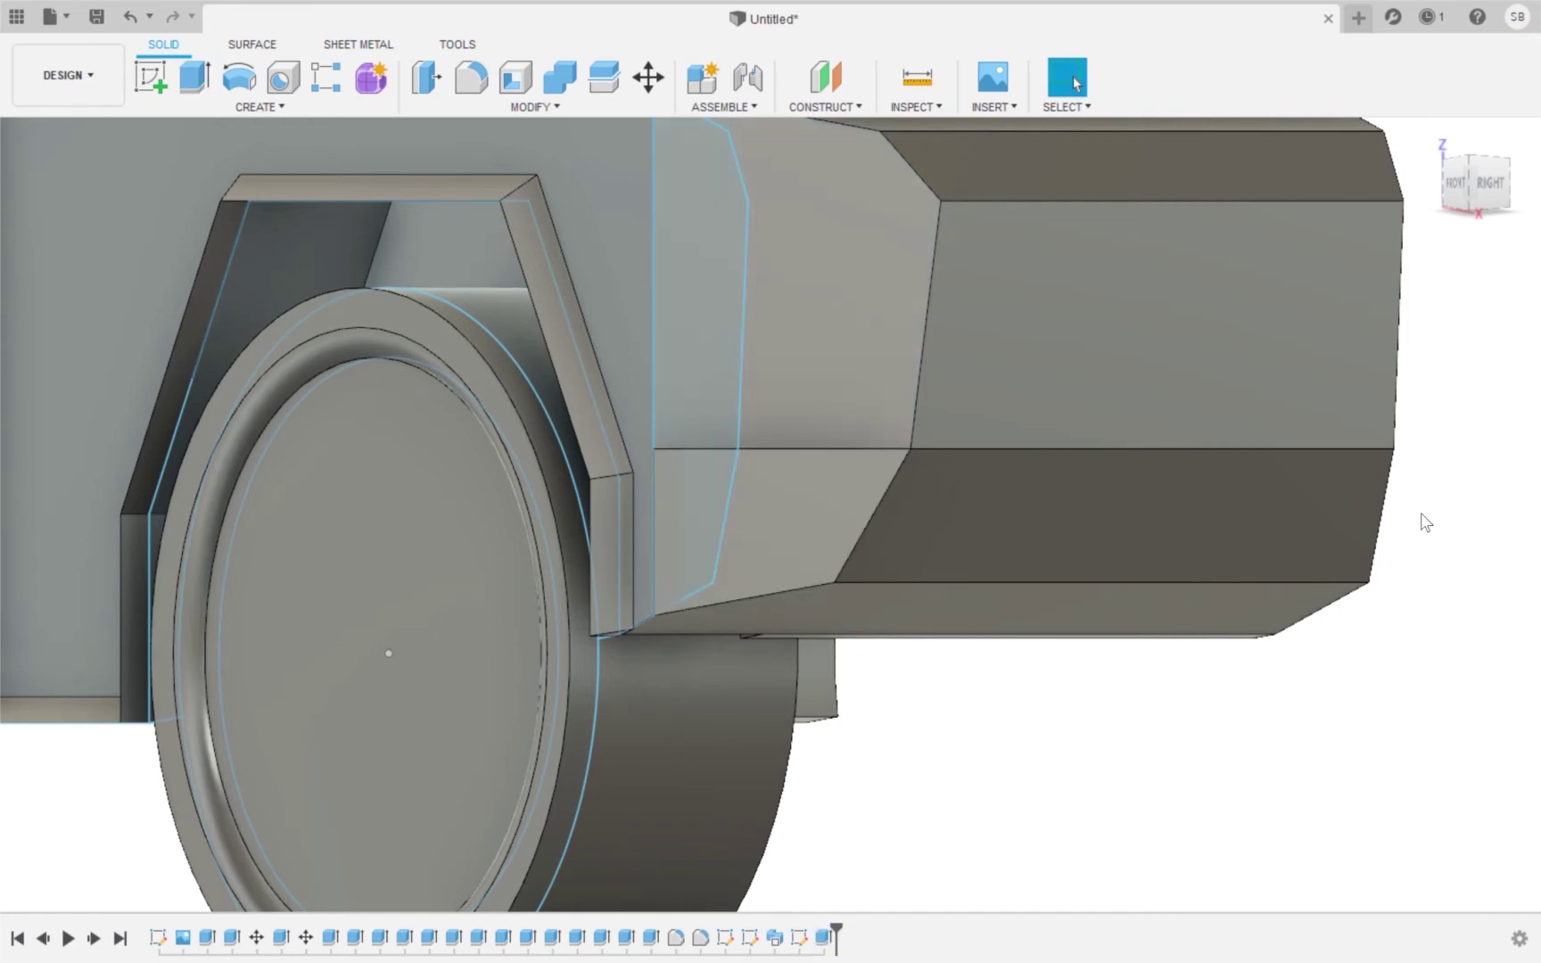
Extrude the lower face of the car's front end outward by 1.00.
shift+middle_drag(1476, 203, 1454, 225)
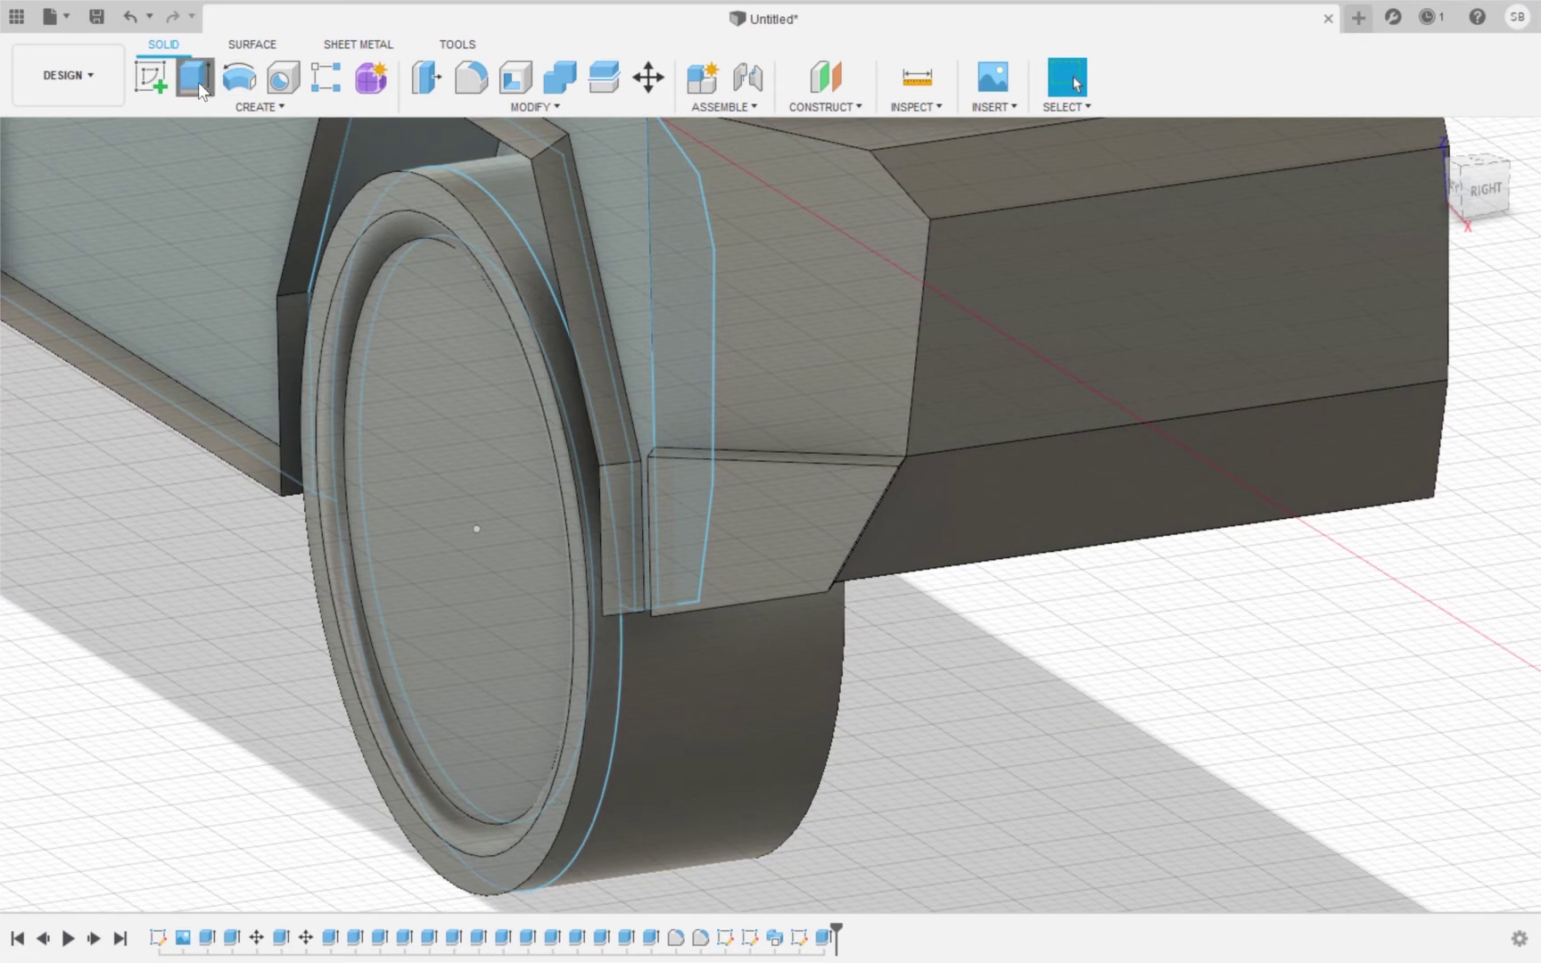
click(197, 82)
click(1000, 510)
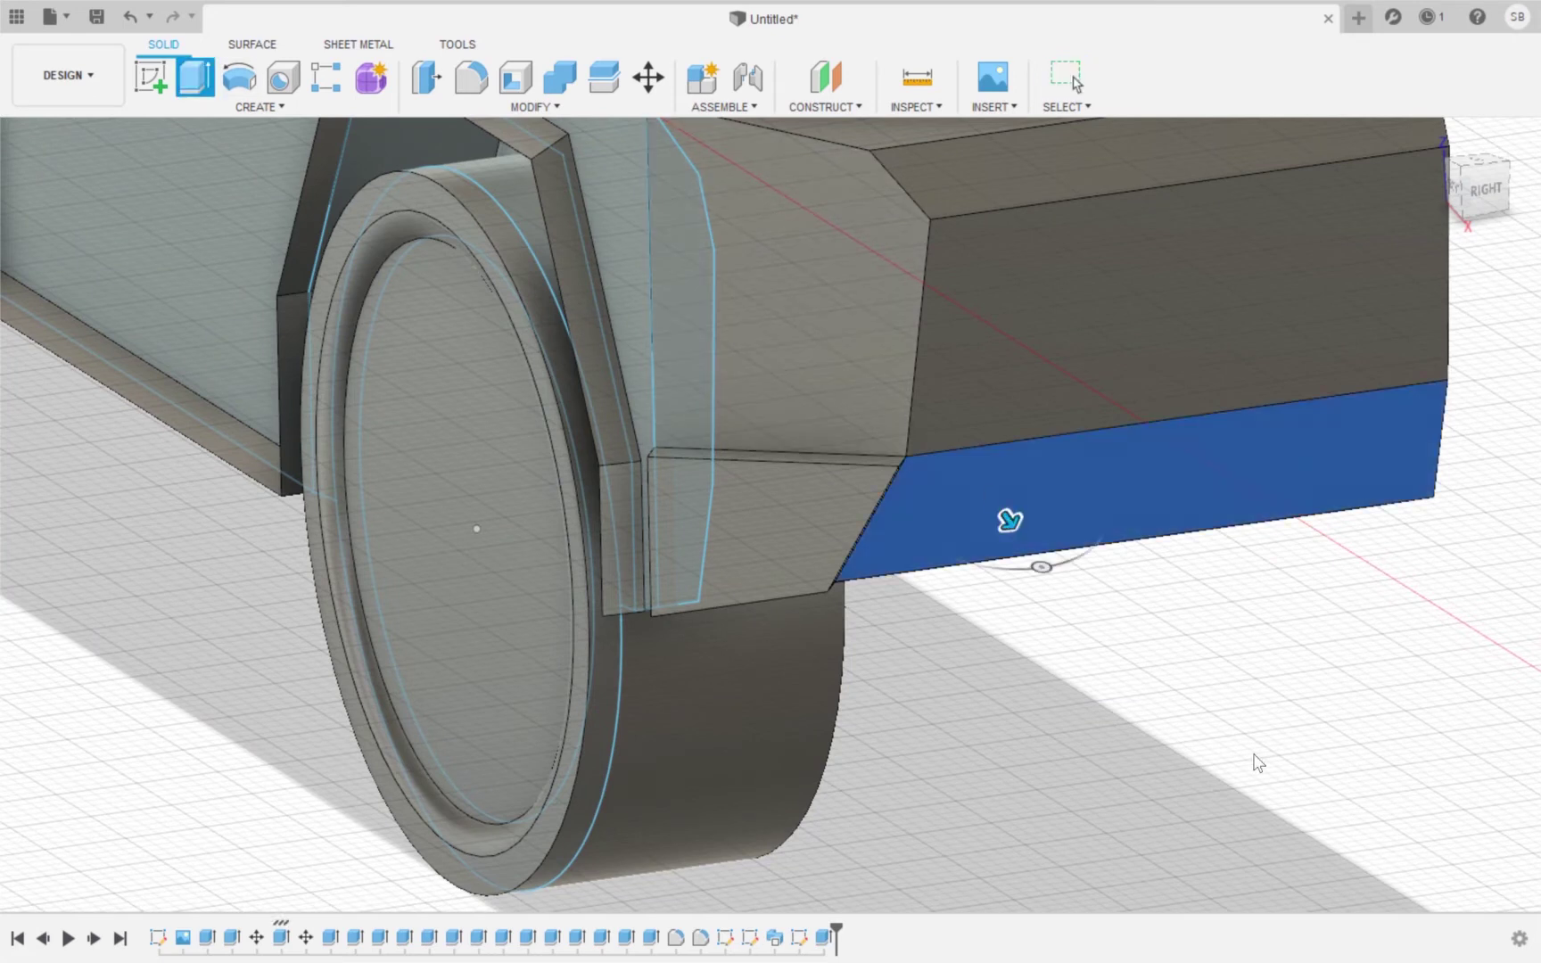
key(Return)
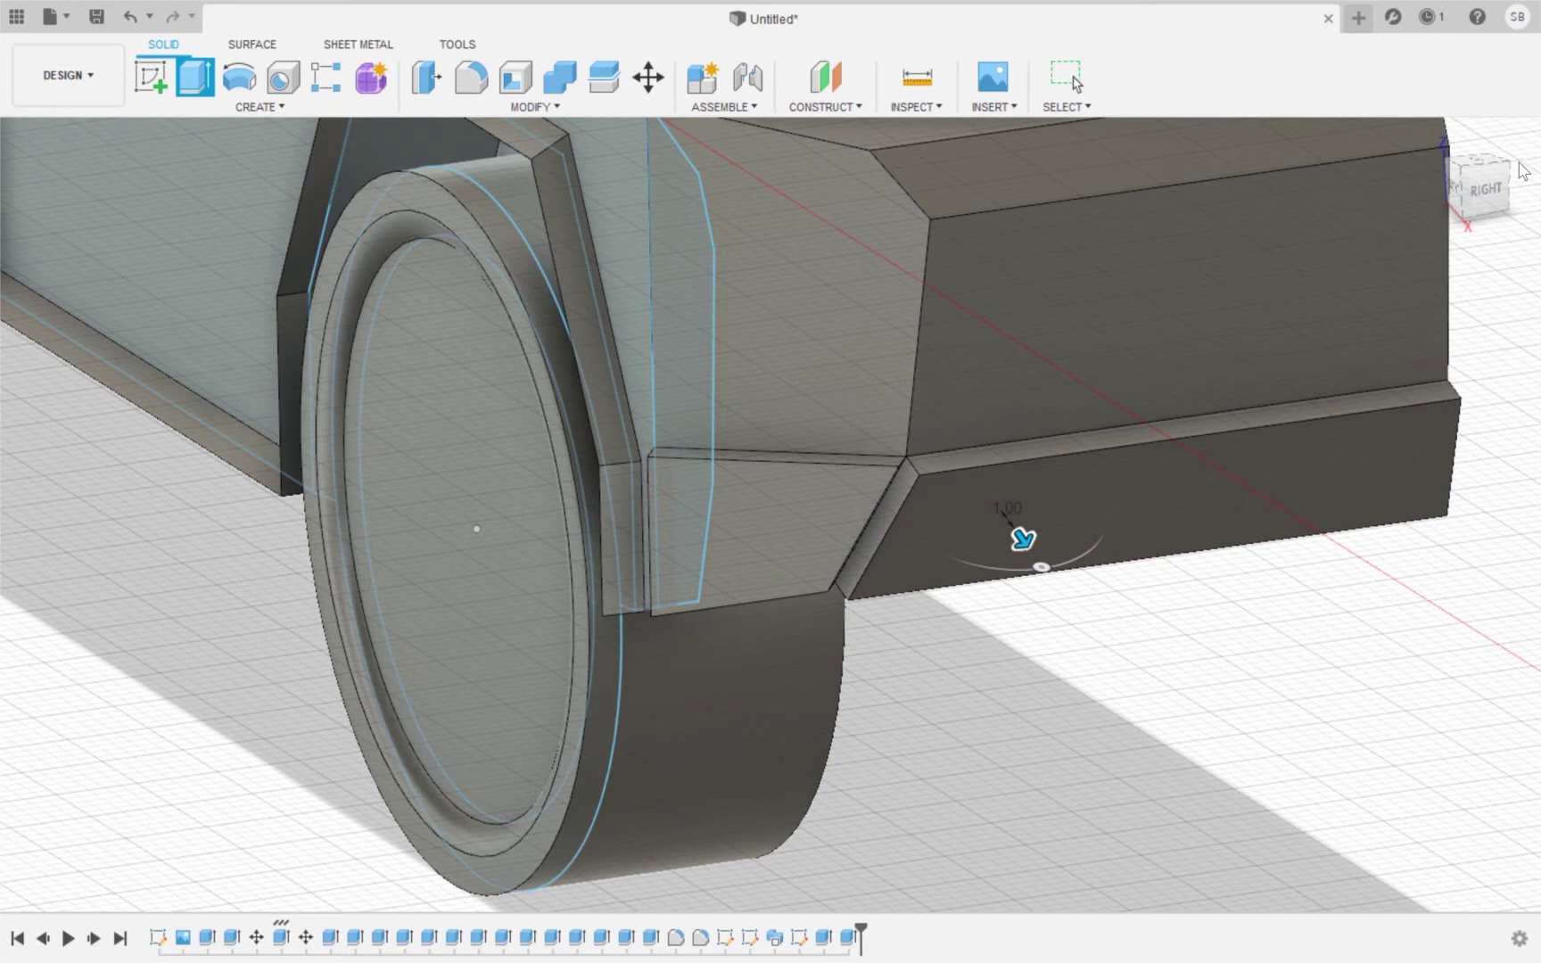
Loft between the facing end faces of the corner extrusion and the front extrusion to close the gap between them.
shift+middle_drag(767, 513, 869, 477)
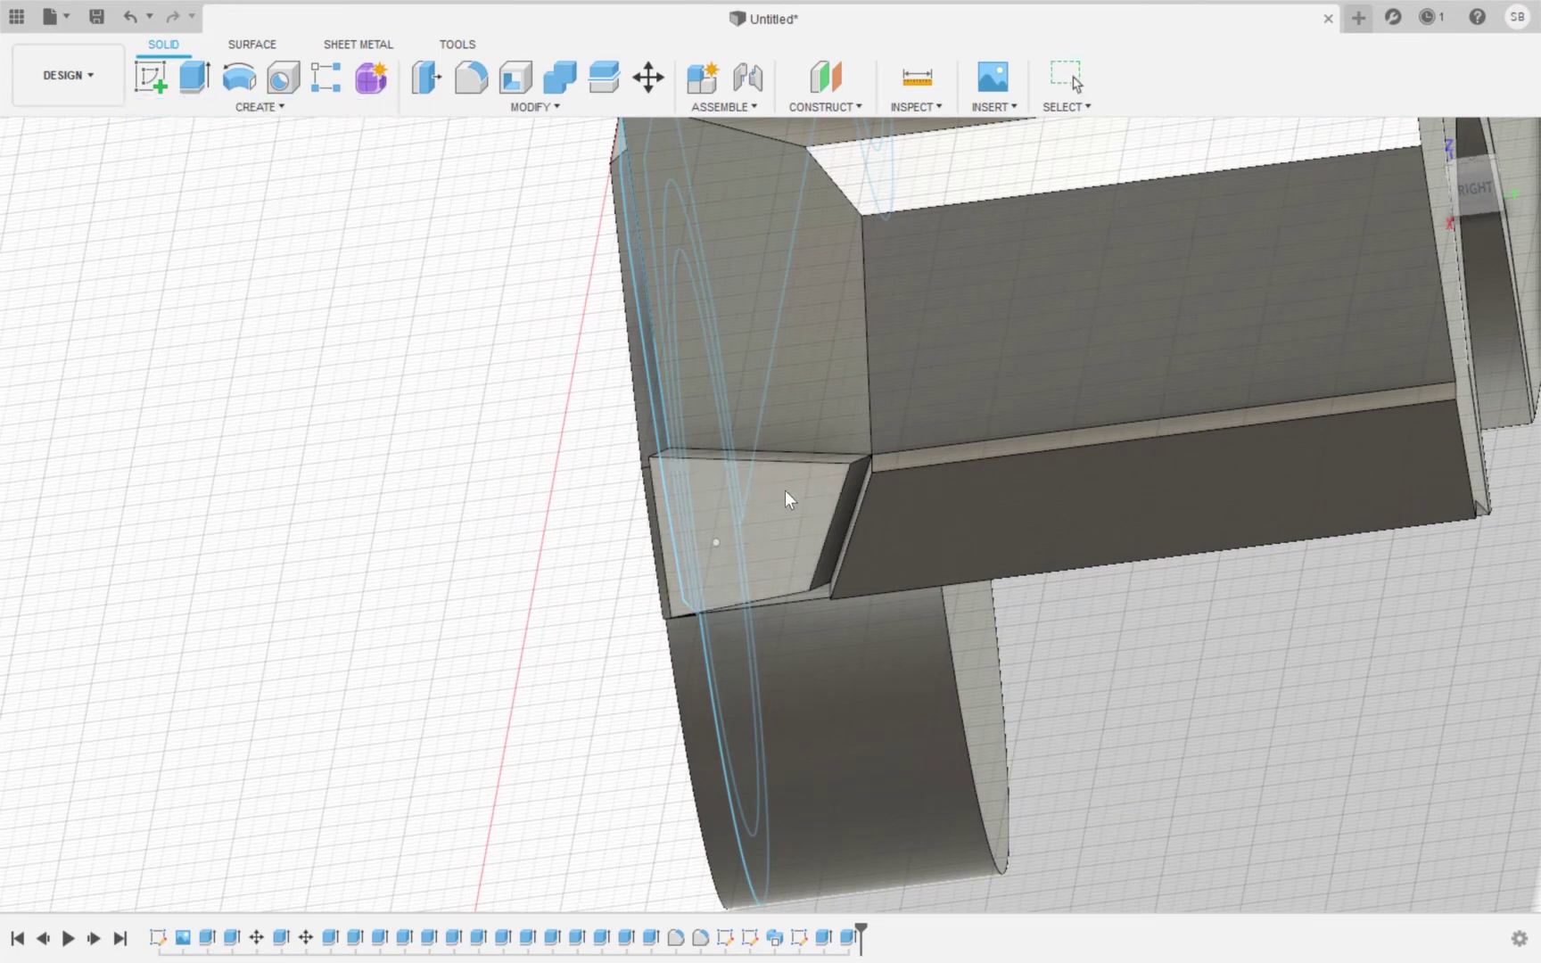
click(841, 513)
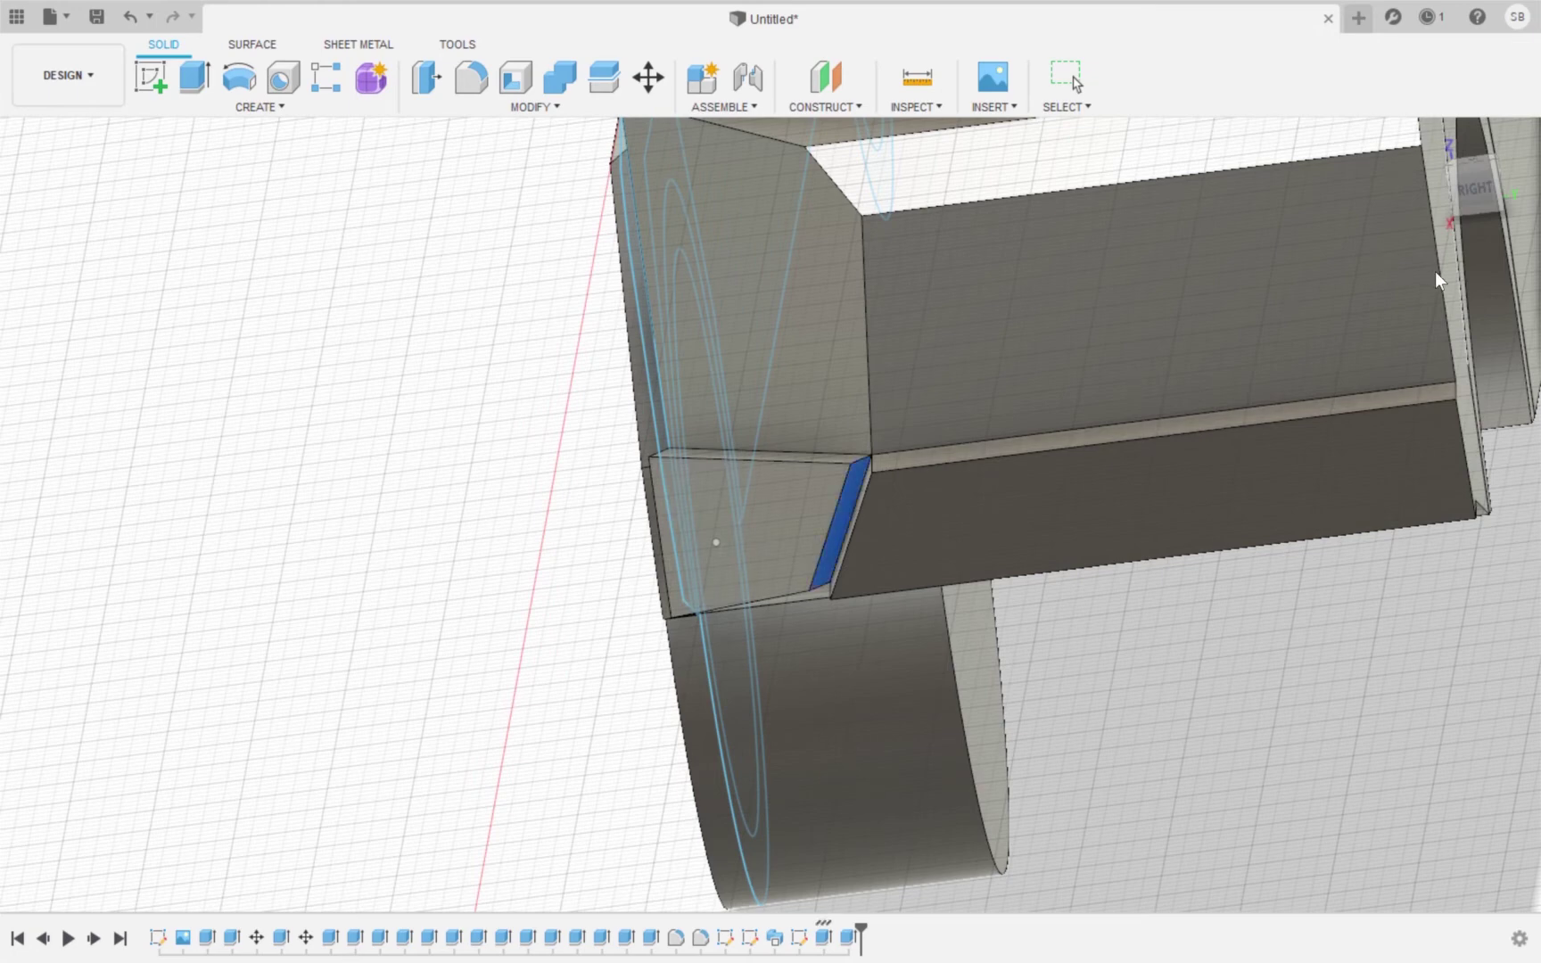
drag(1476, 187, 1516, 195)
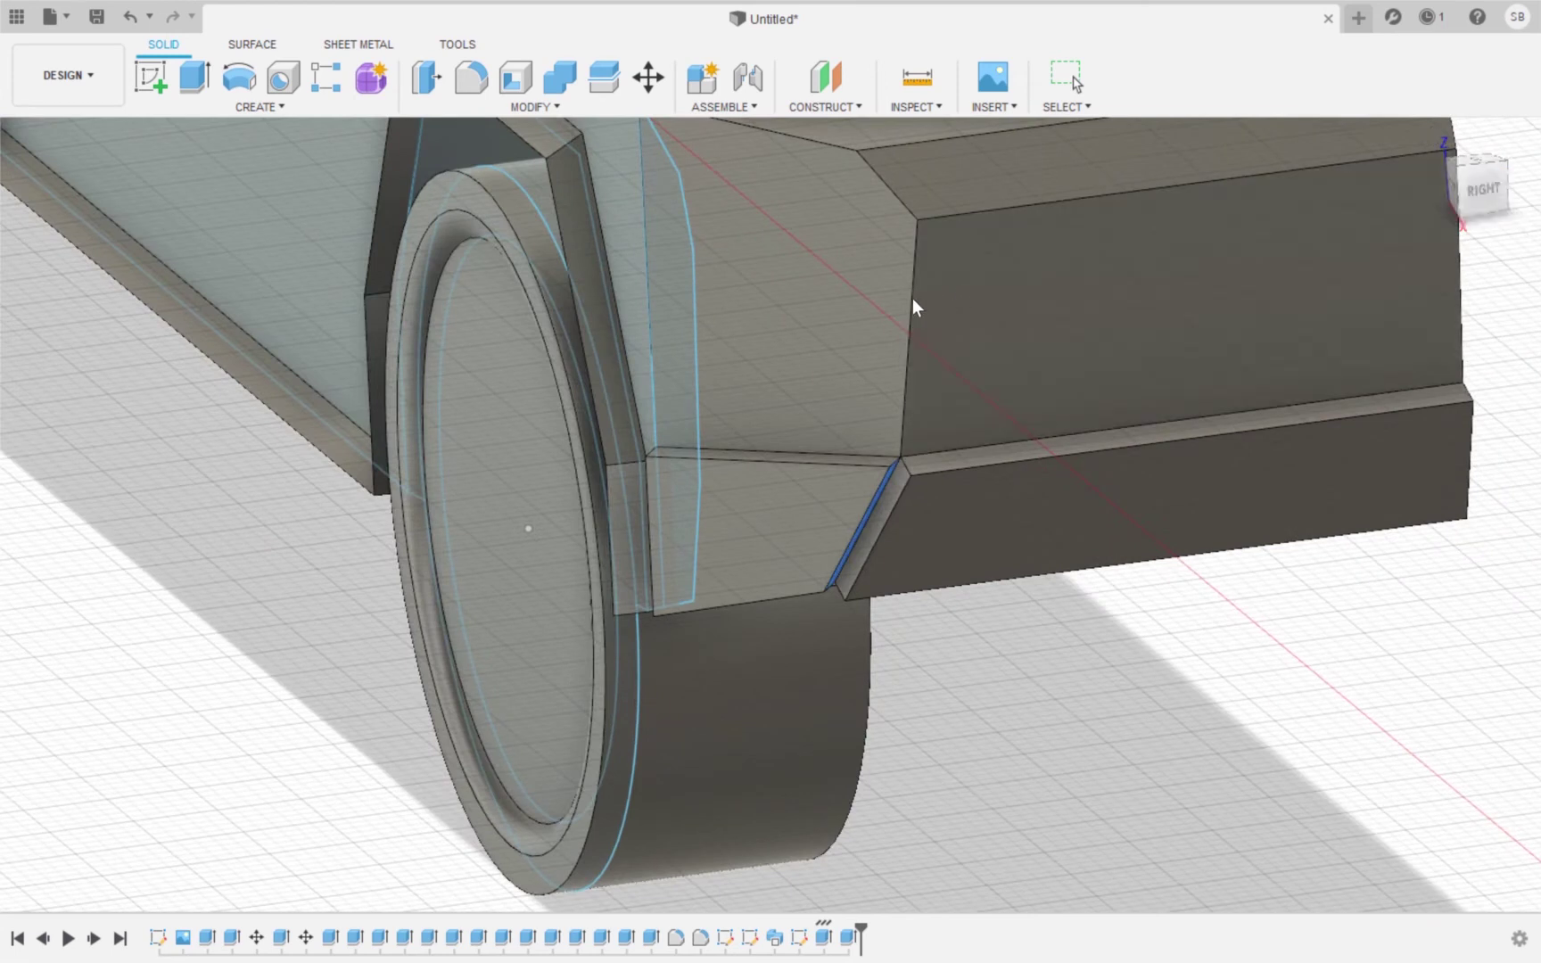
click(886, 501)
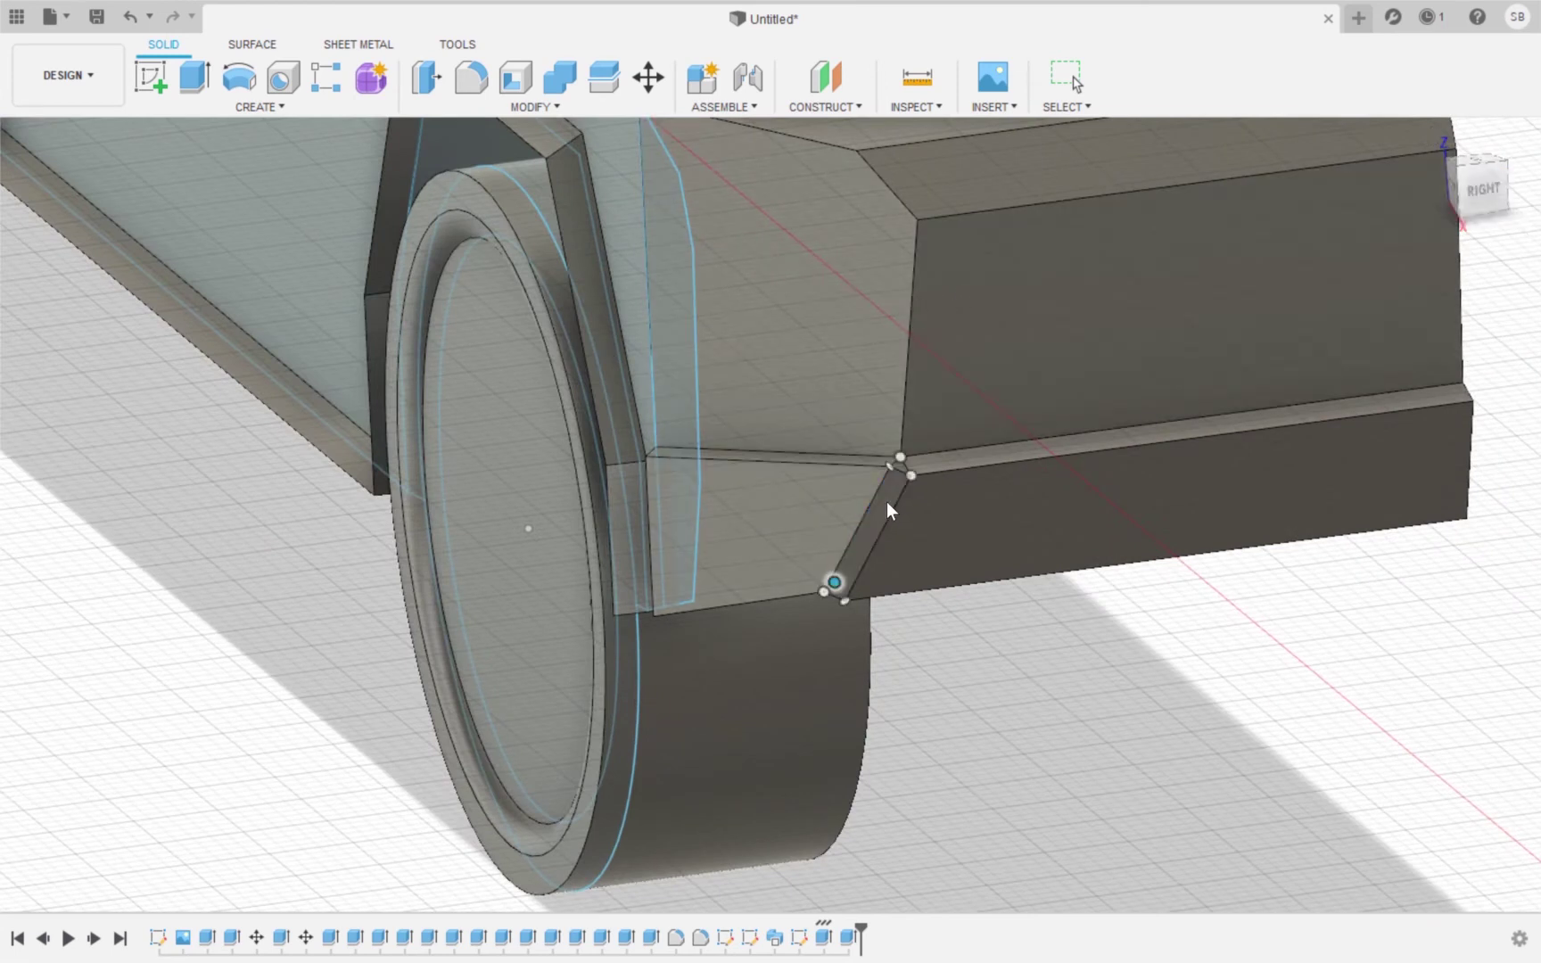
key(Return)
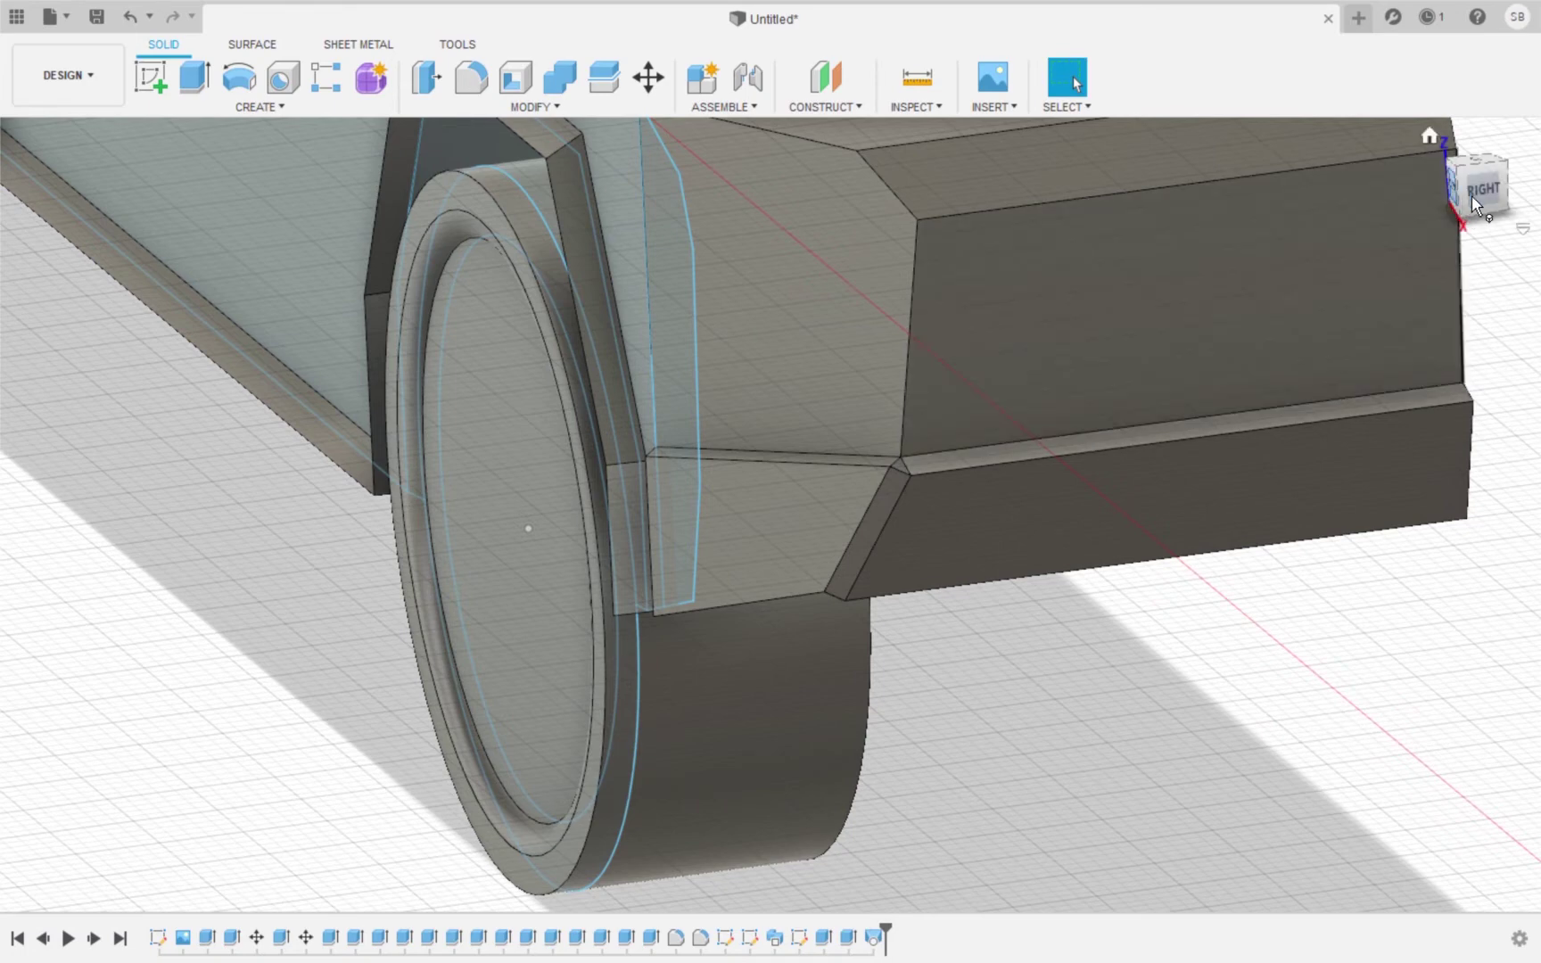
Loft from the corner extrusion's wheel-side end face to the adjacent face of the front wheel arch trim.
shift+middle_drag(771, 513, 638, 526)
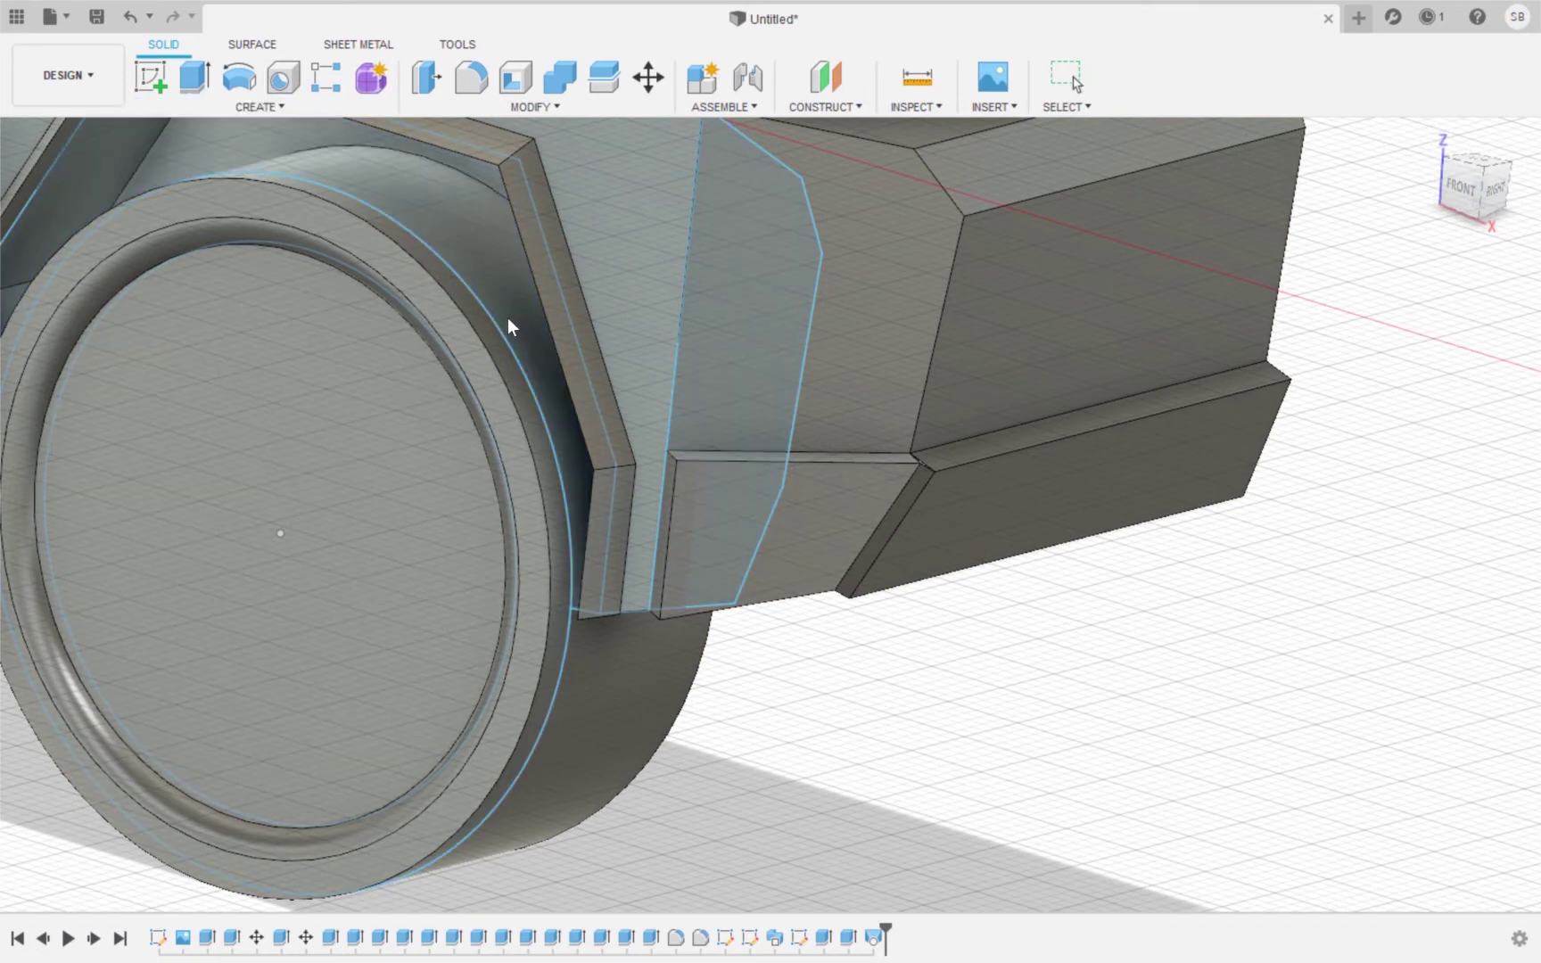
click(662, 512)
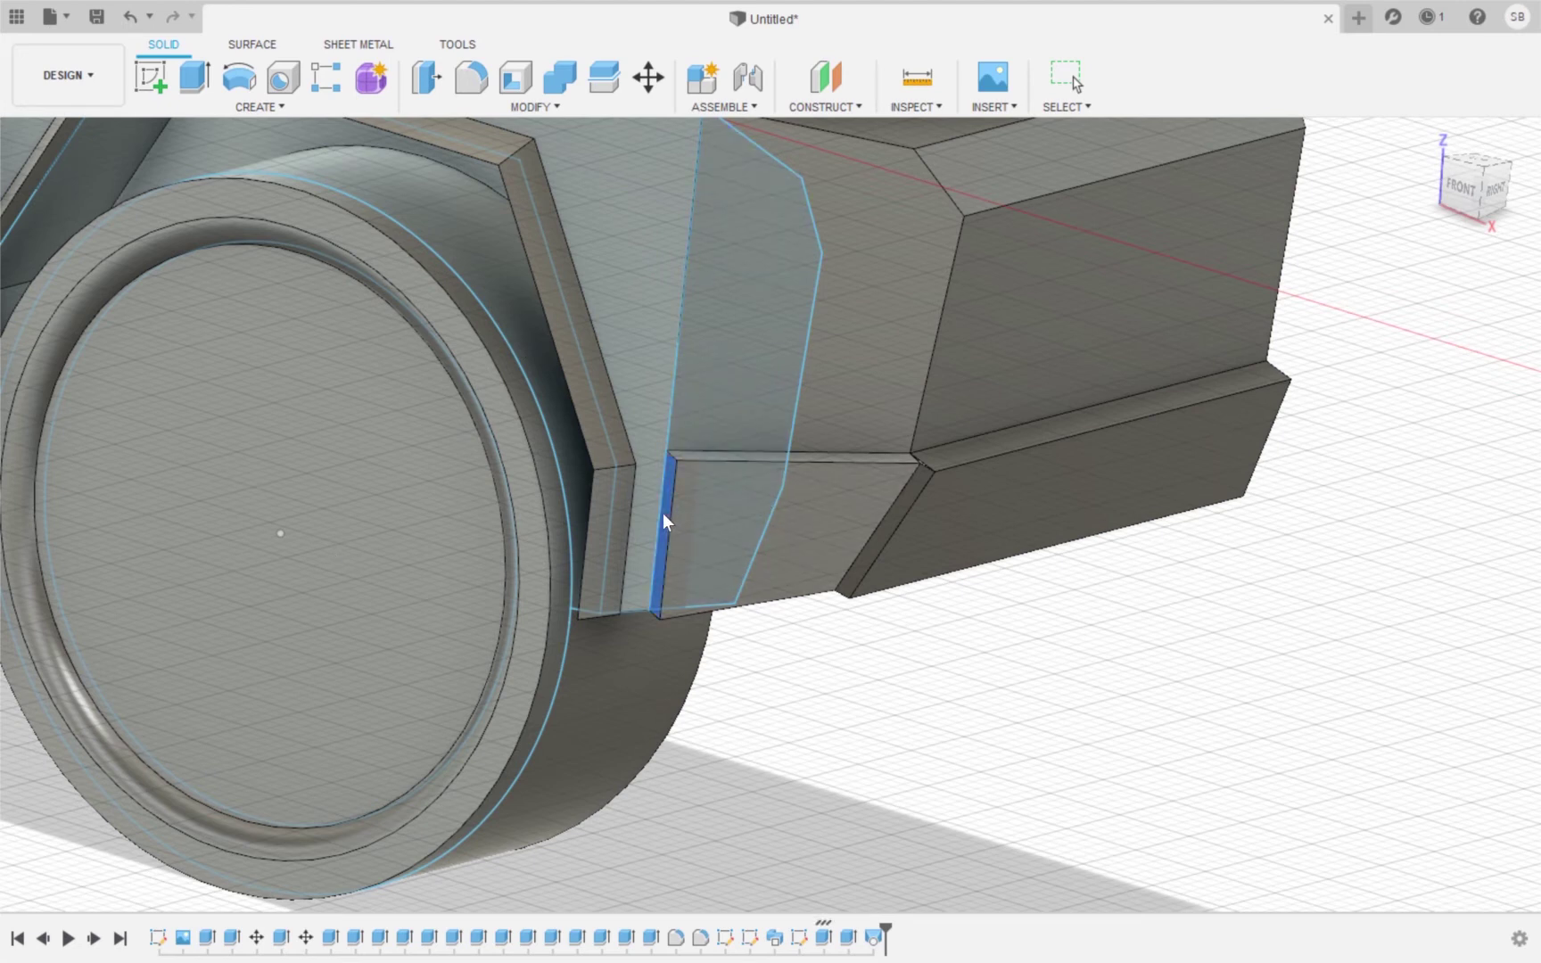
click(613, 537)
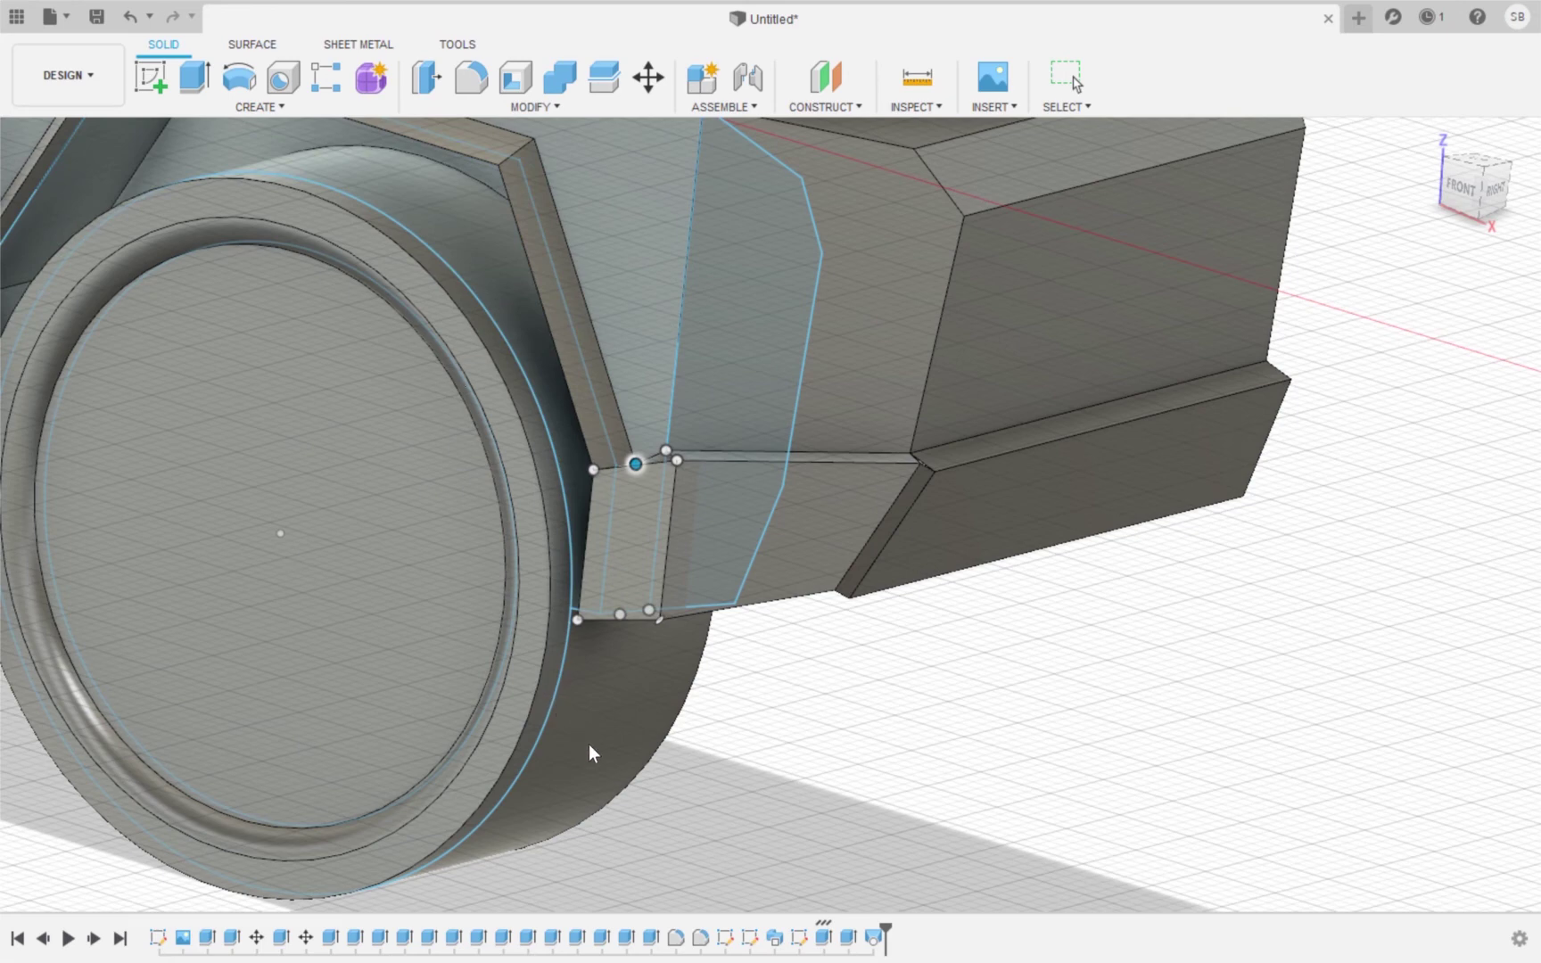
key(Return)
scroll(1170, 661, up, 1)
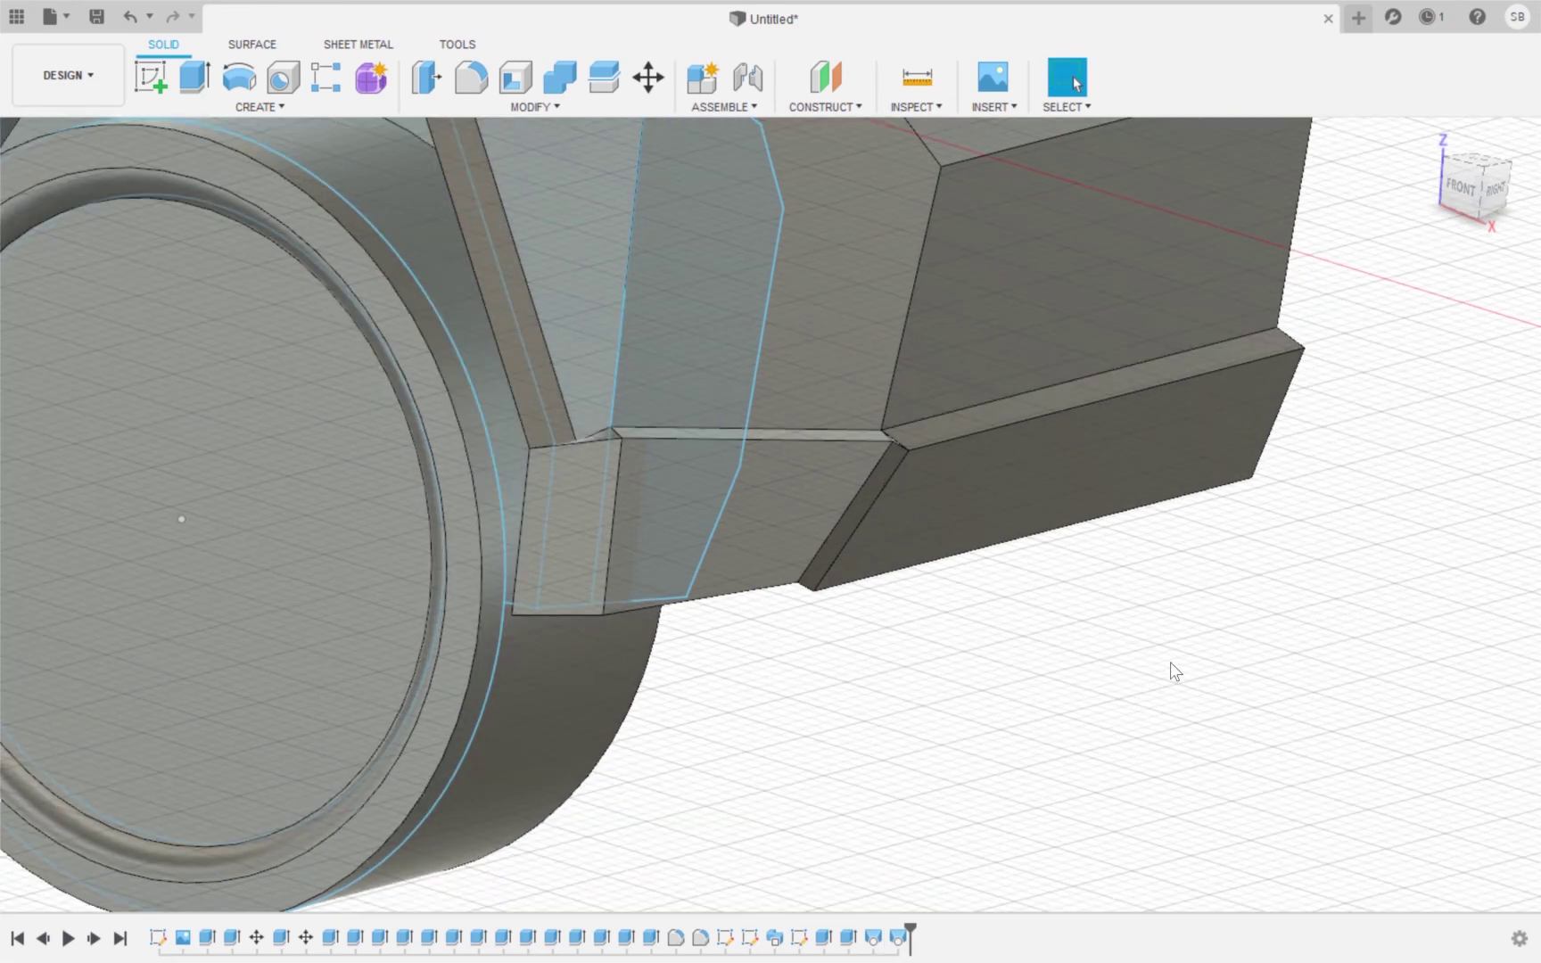
Extrude the side window profile as a shallow recess, starting from the sloped upper side face of the body.
scroll(1173, 671, down, 4)
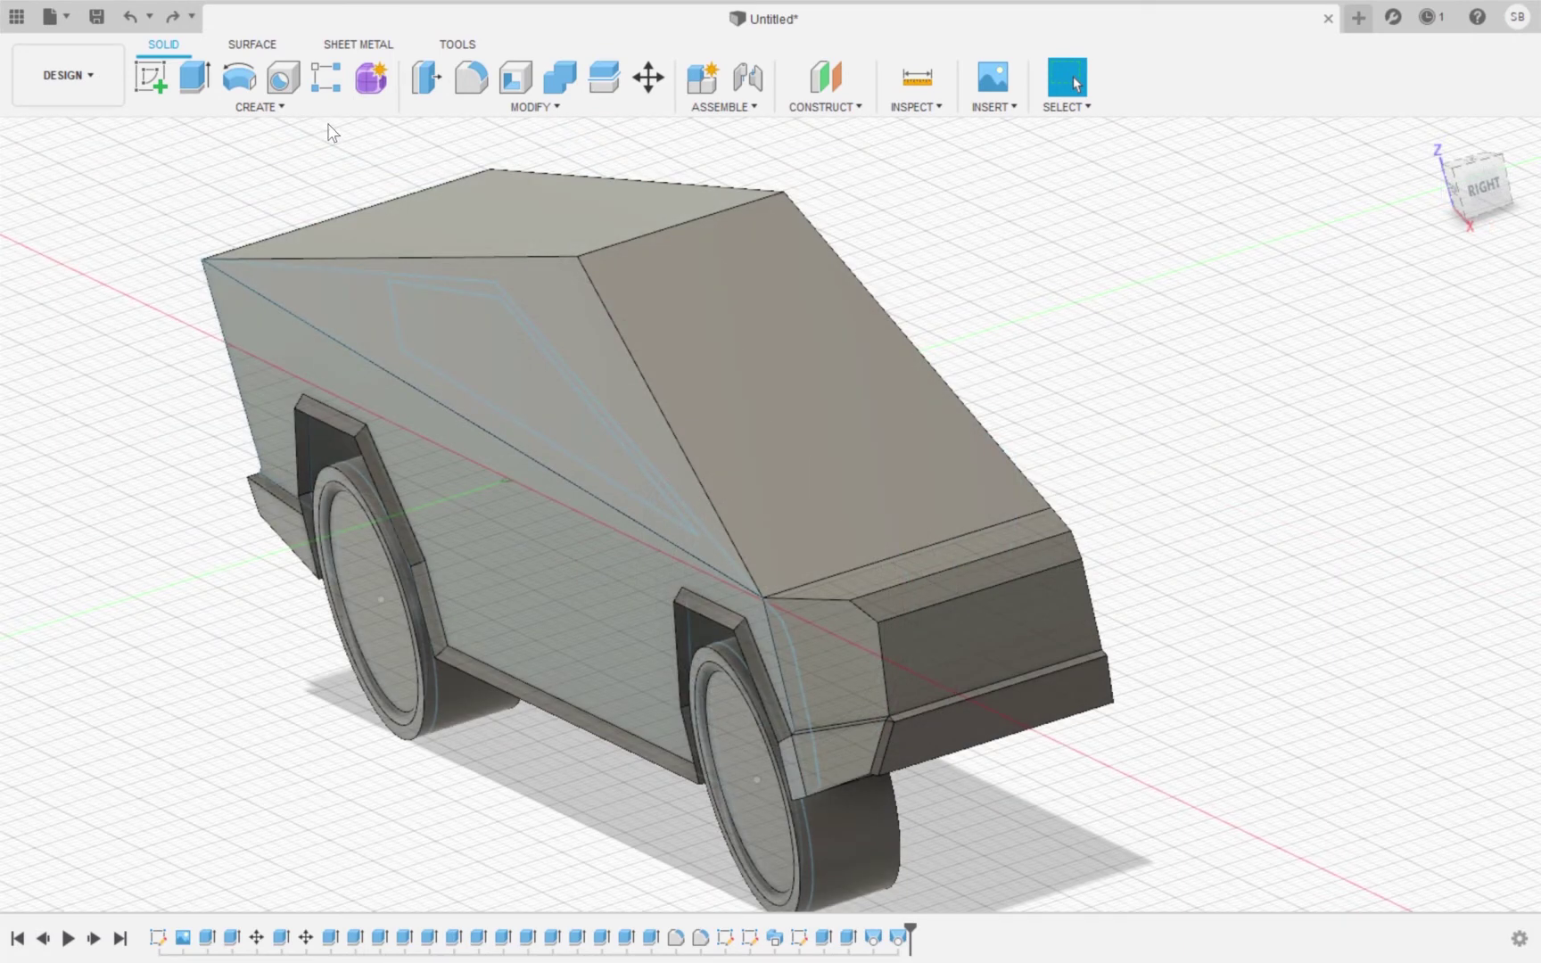
click(196, 78)
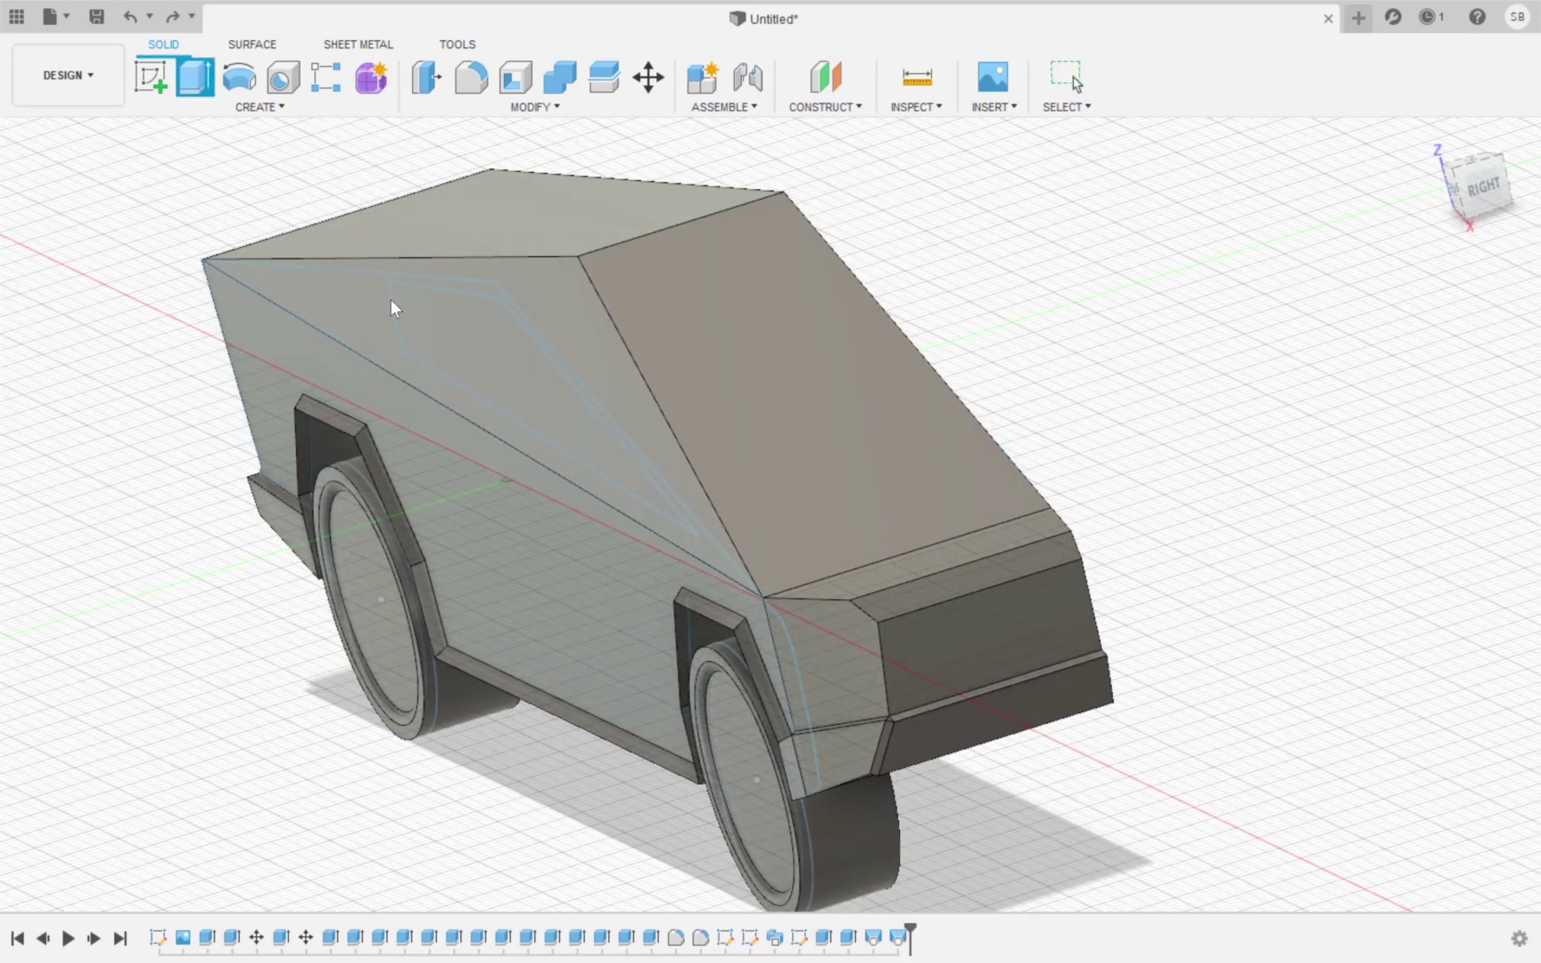
click(496, 374)
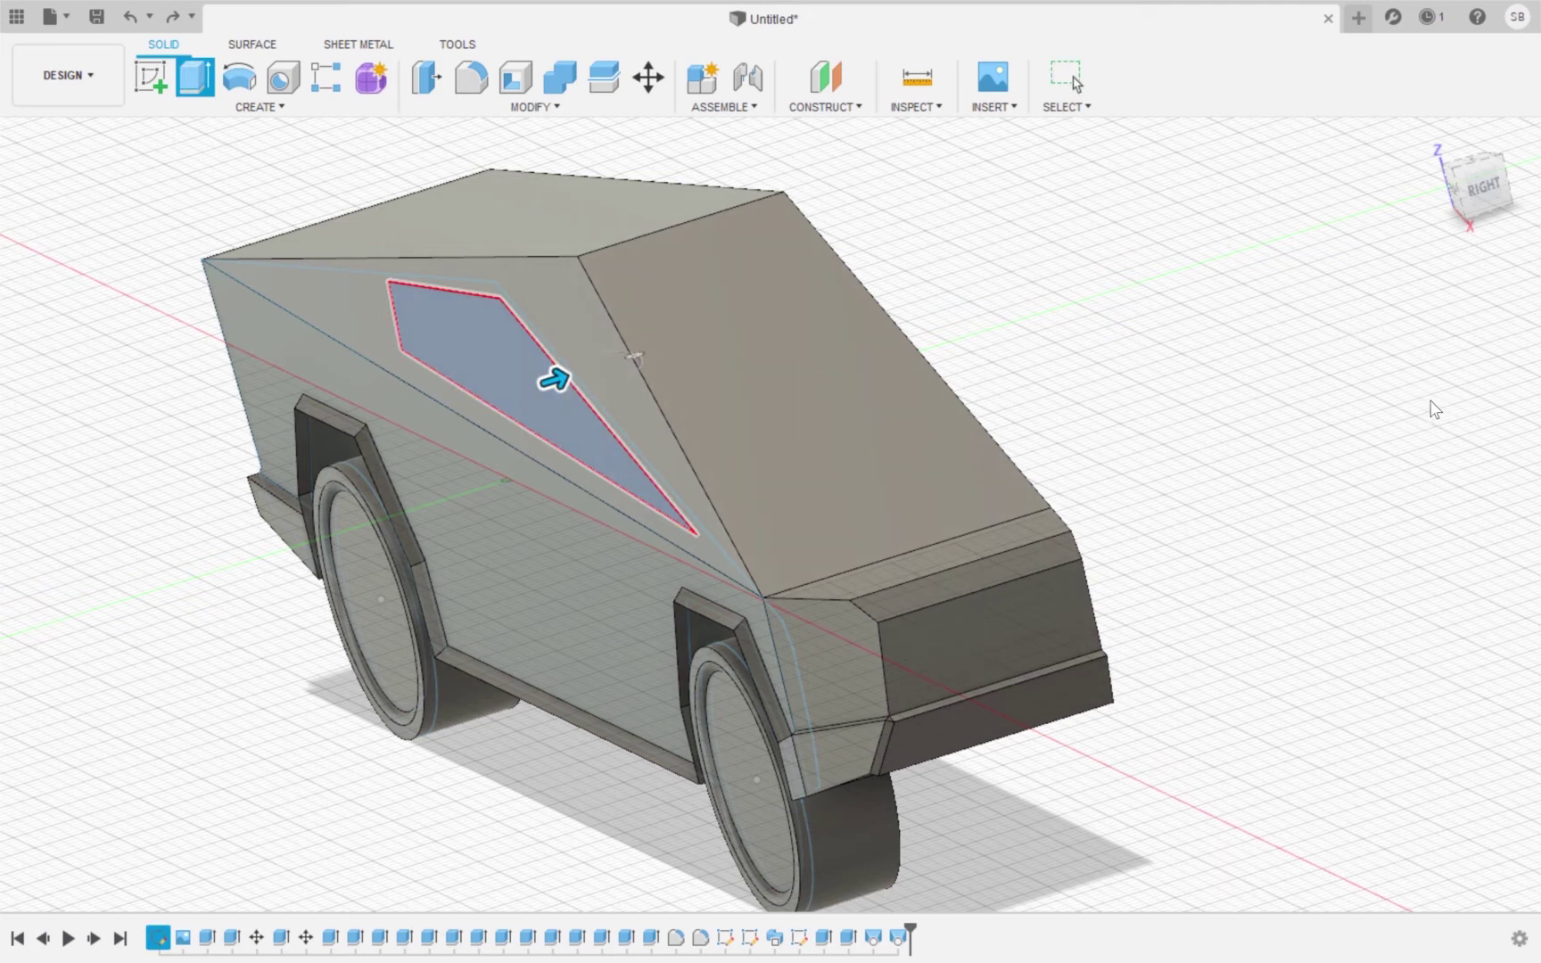
click(573, 314)
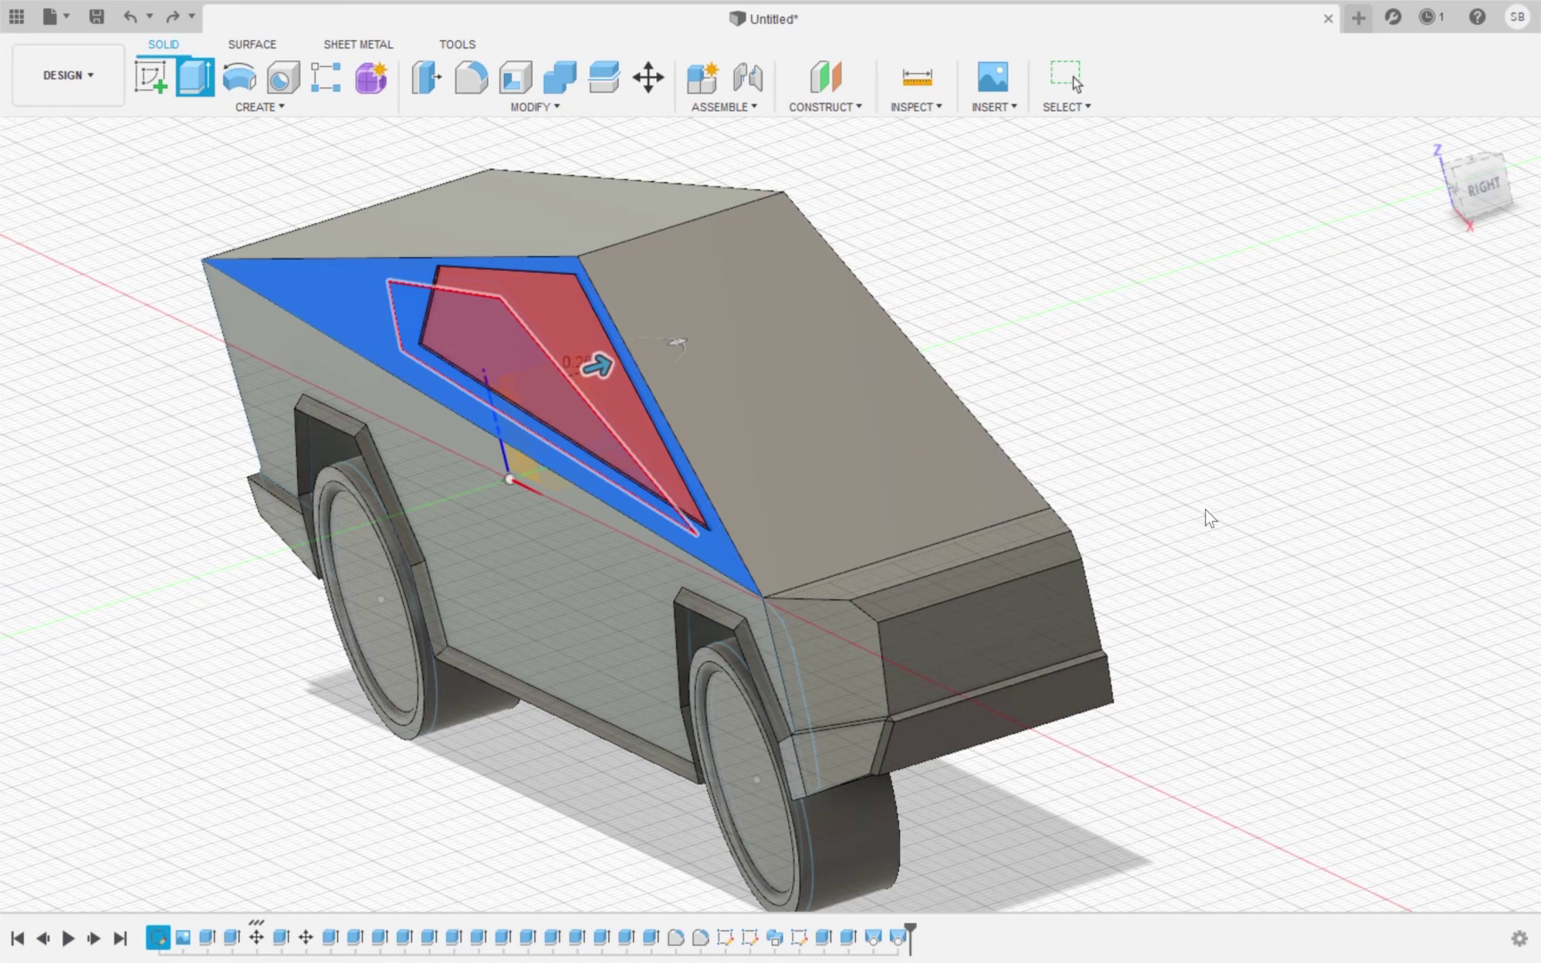
key(Return)
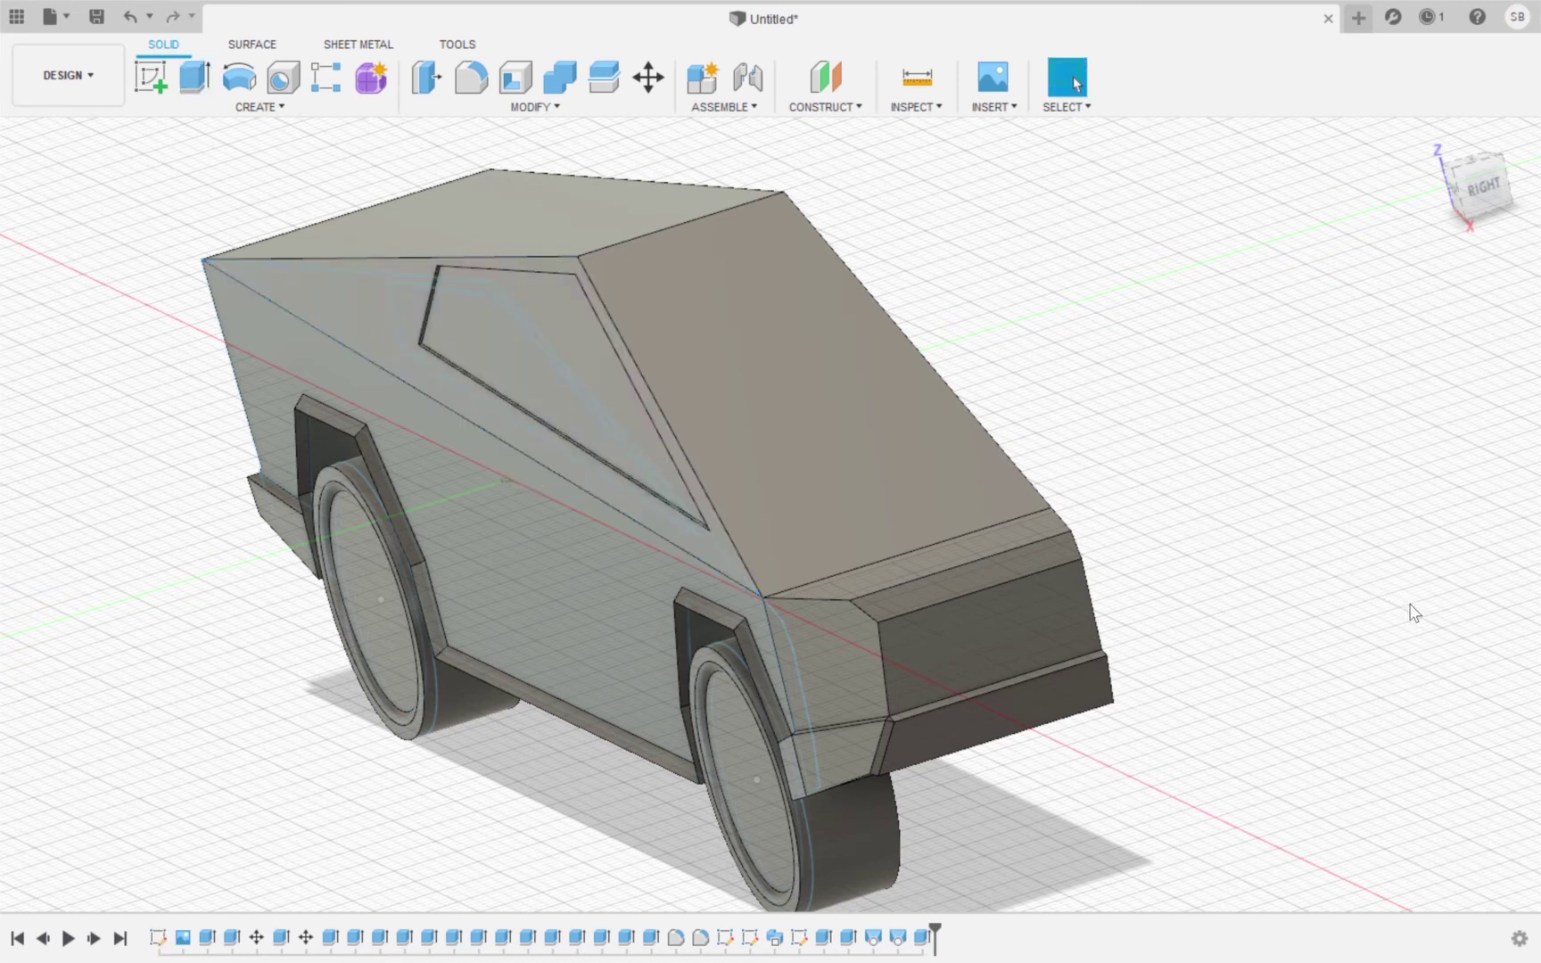
Start a sketch on the sloped windshield face and draw a 13.25 line up its side edge from the front corner.
scroll(1414, 614, down, 2)
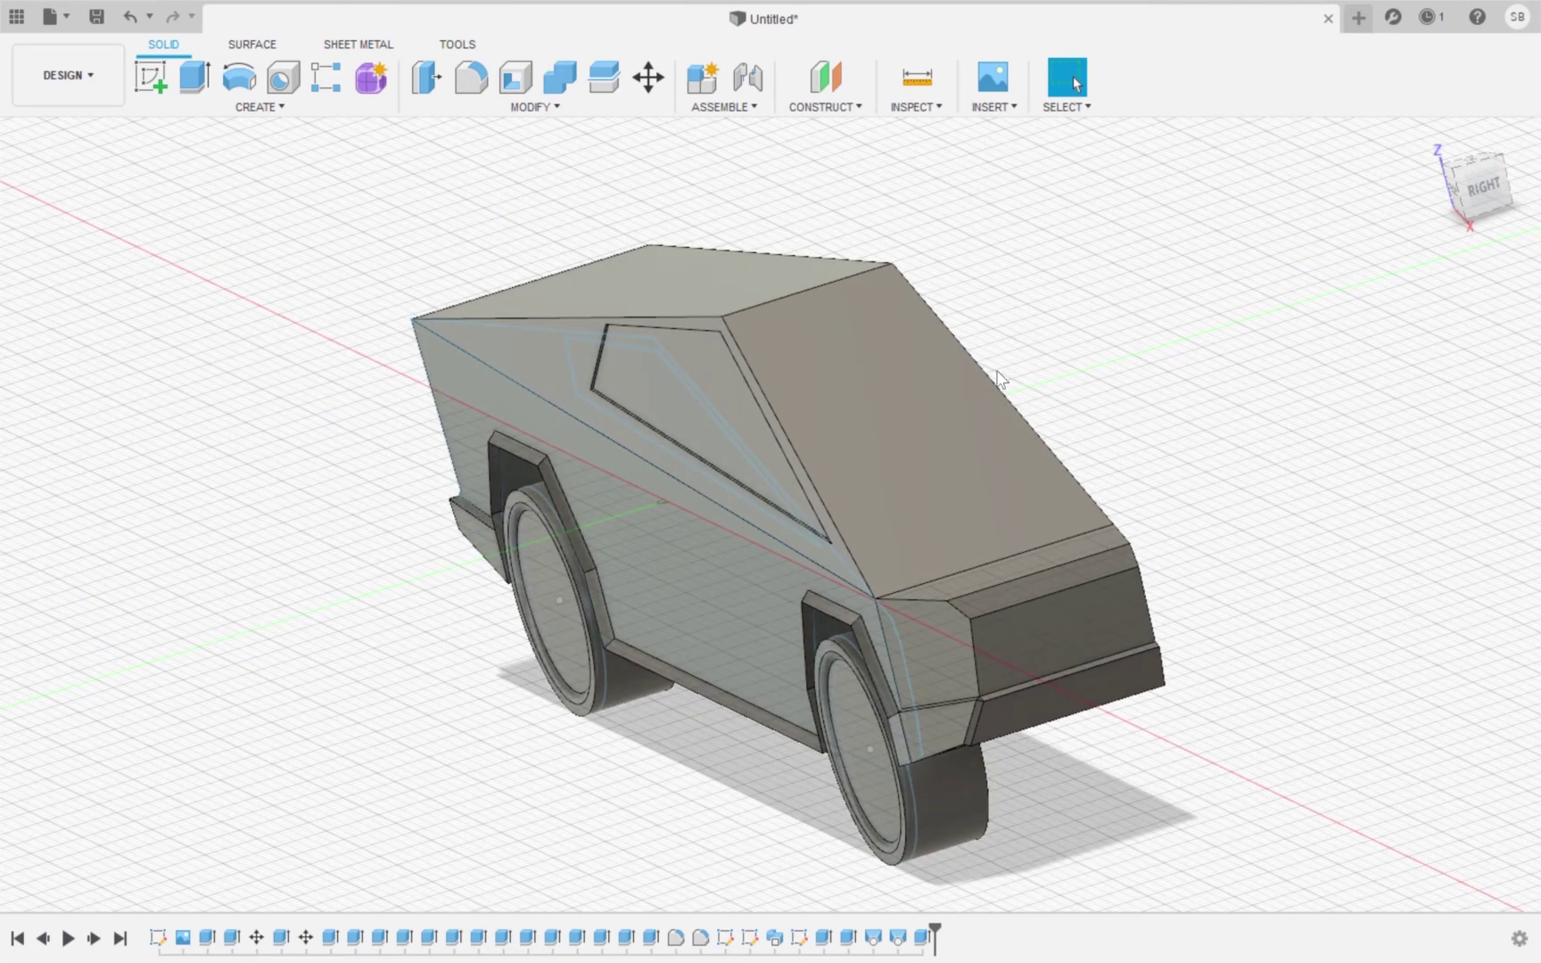
click(151, 78)
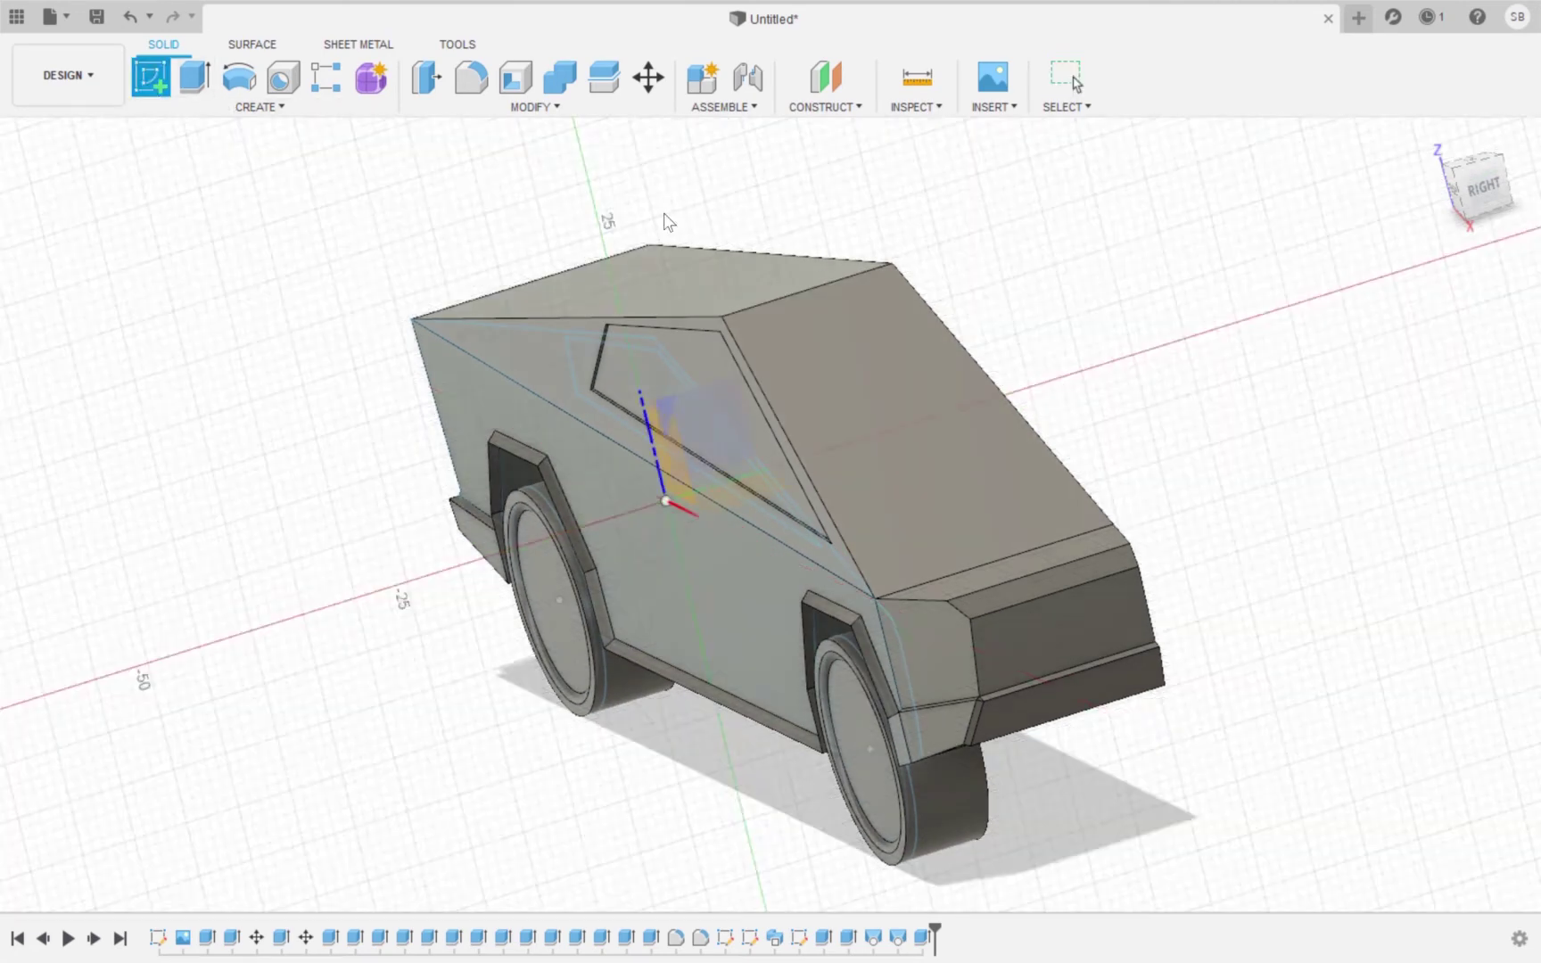
click(914, 440)
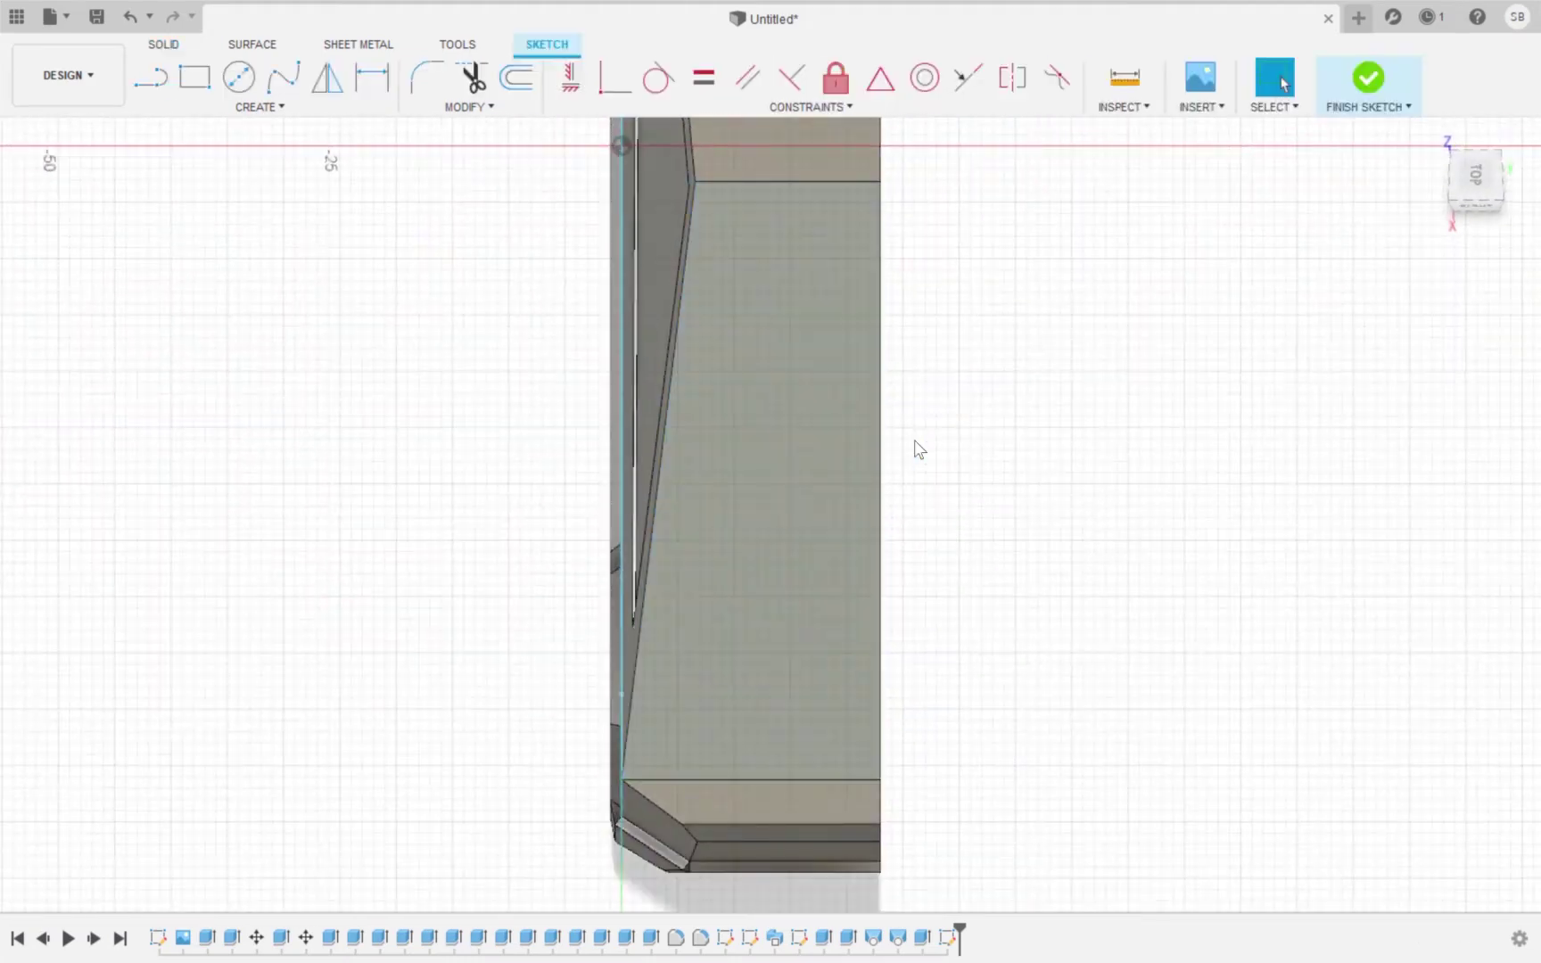
scroll(725, 701, up, 4)
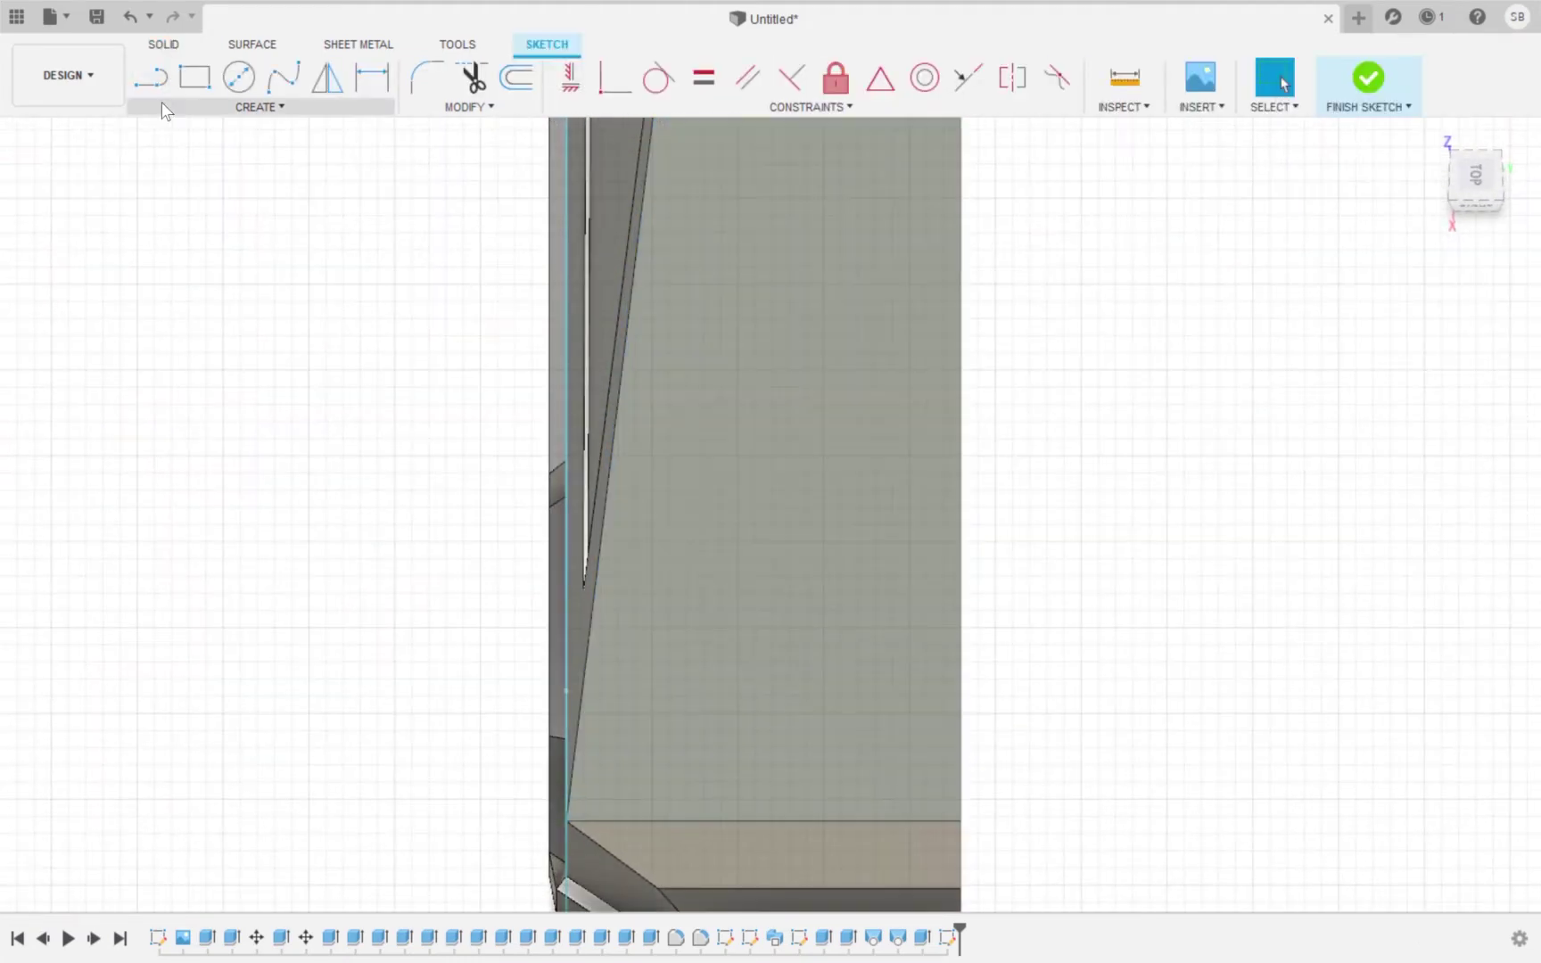
click(151, 77)
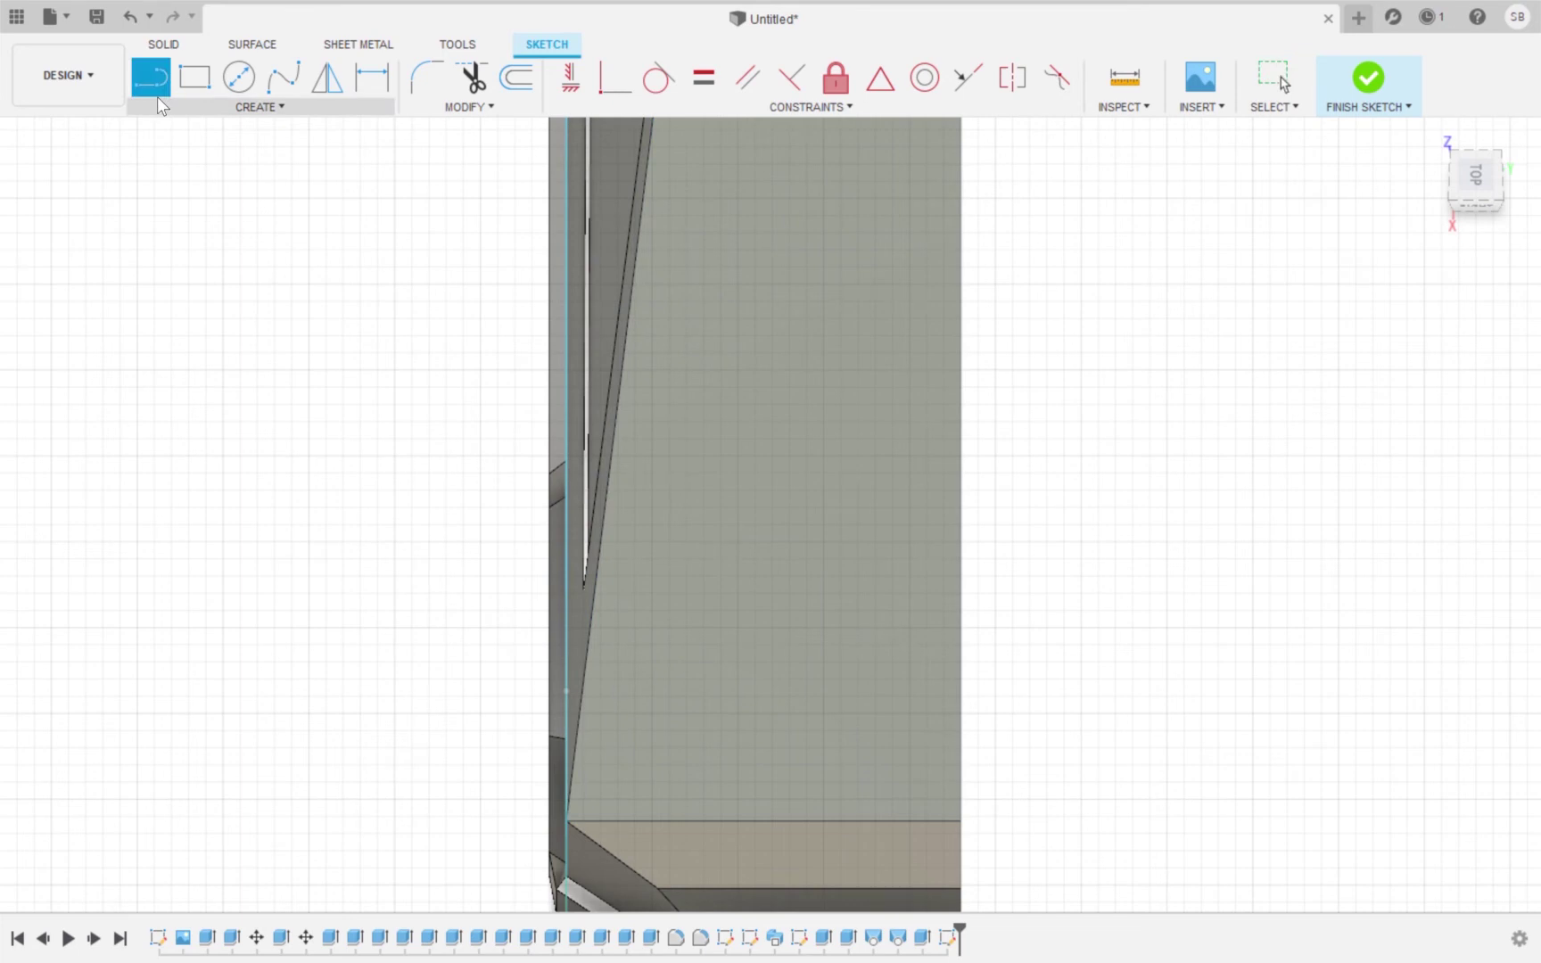
click(569, 822)
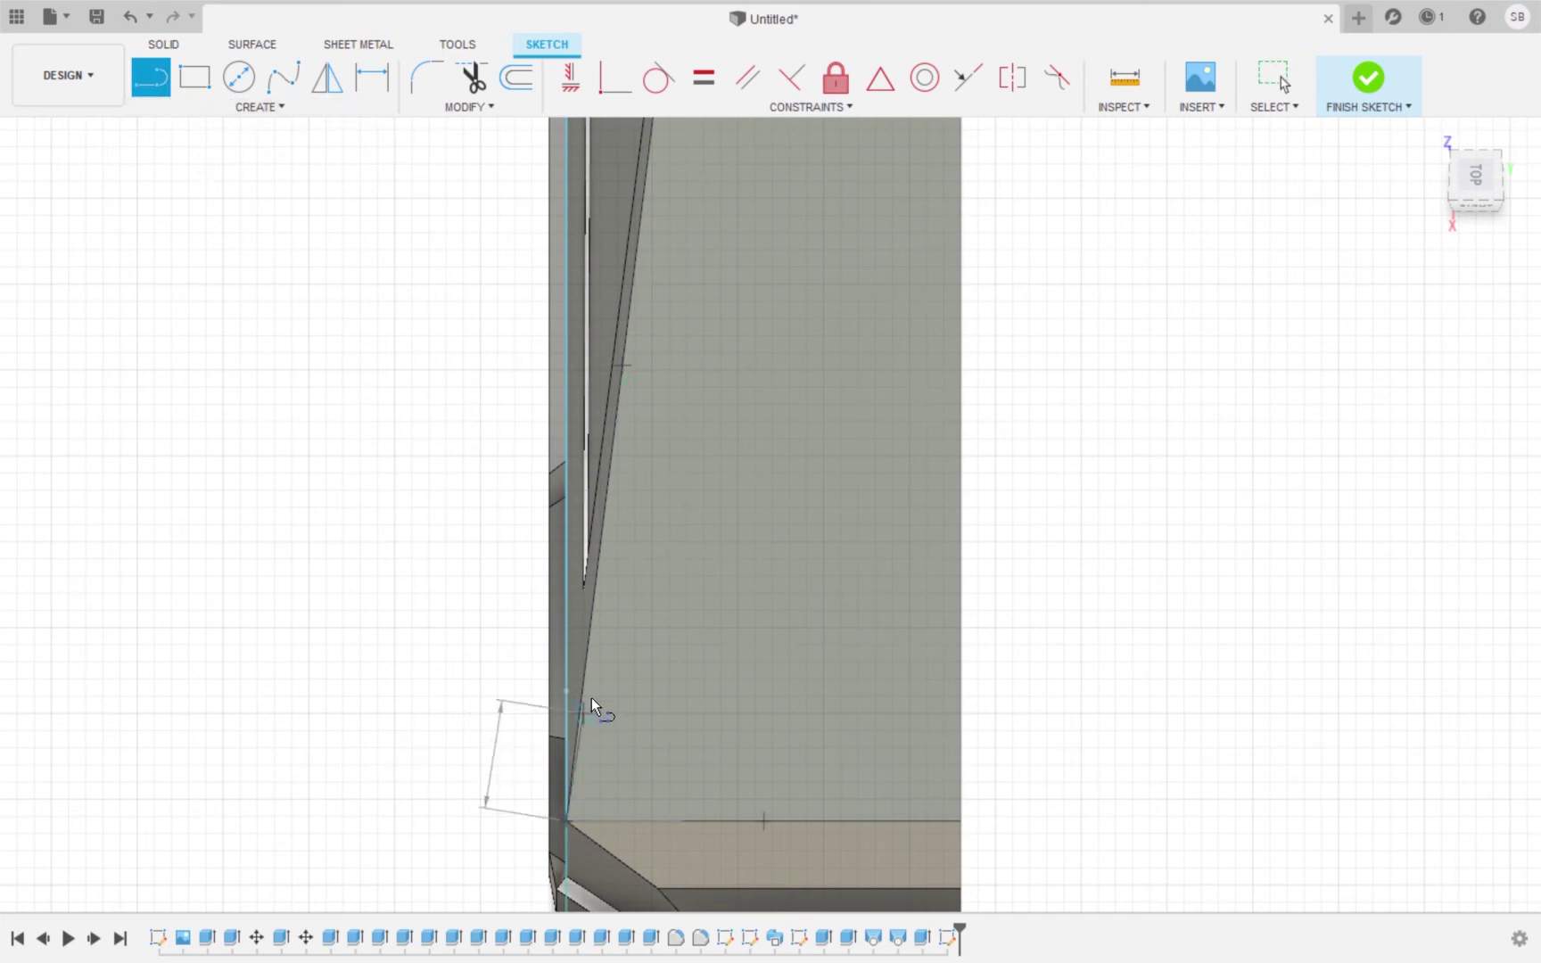
click(594, 605)
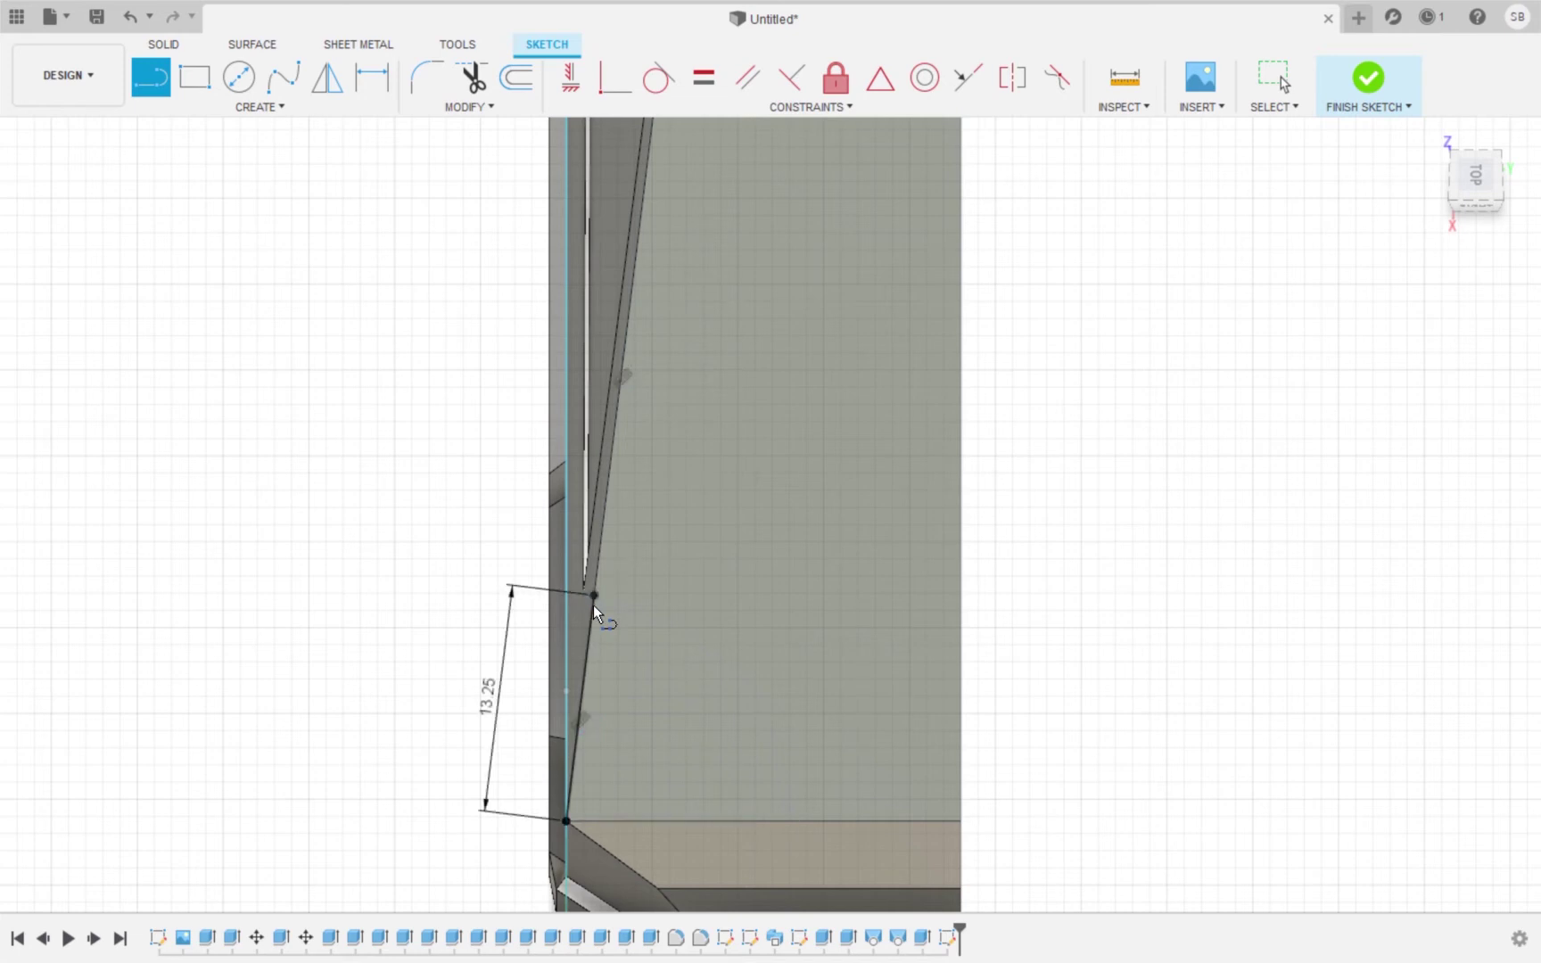
Continue the line up the windshield's side edge to the roof corner, and across the roof edge to the car's centre edge.
scroll(594, 605, down, 4)
click(593, 600)
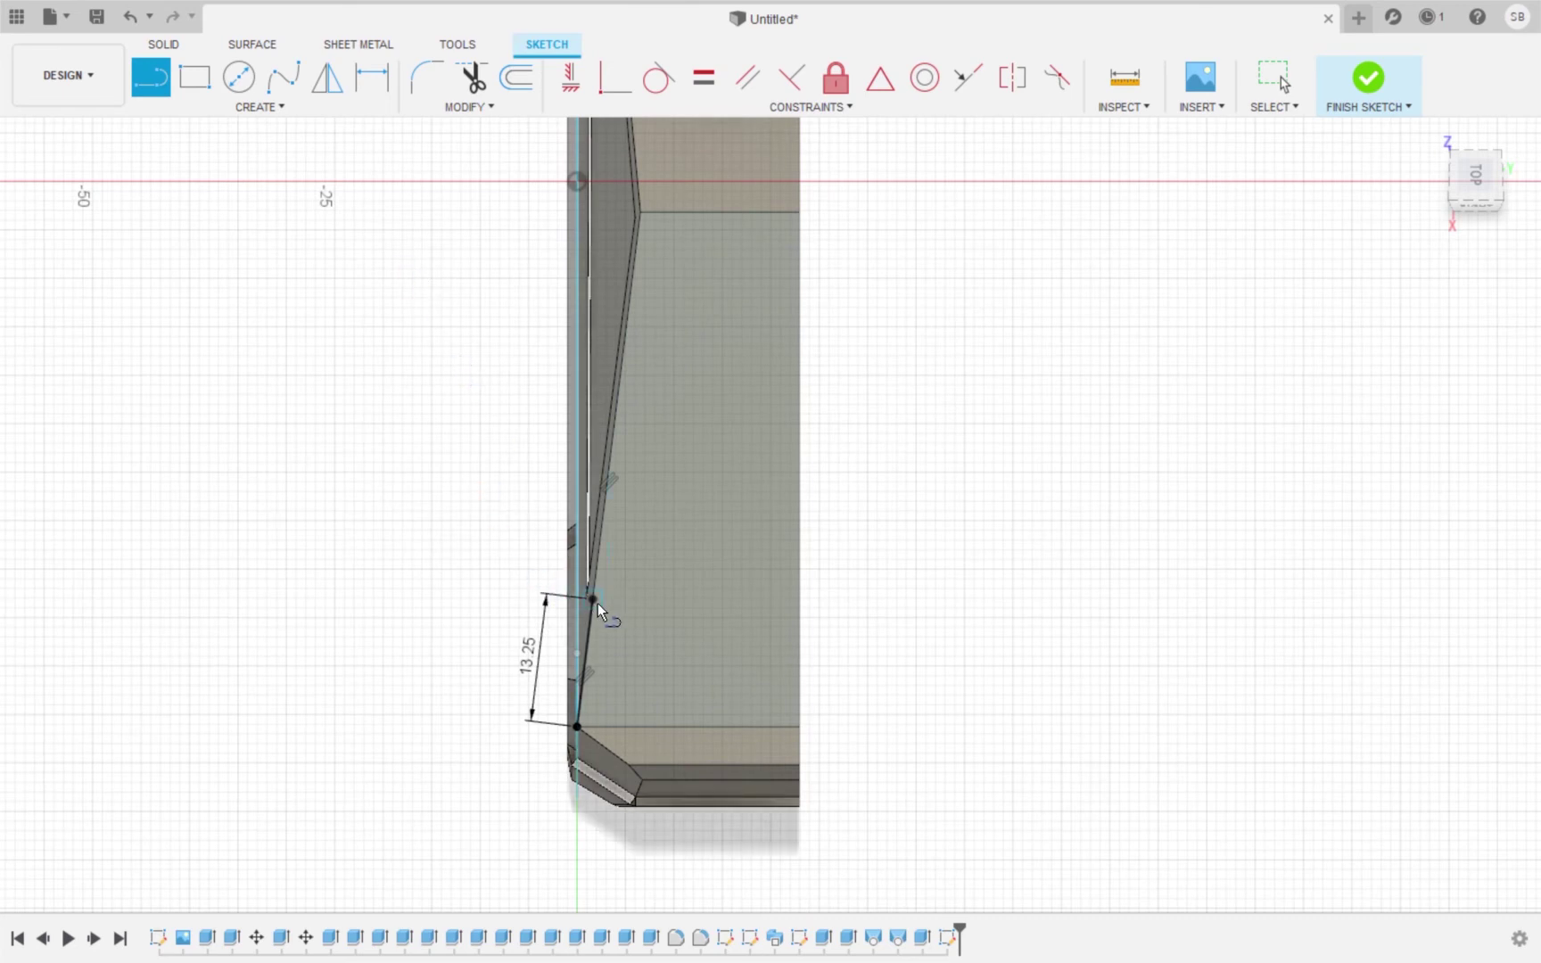
click(640, 213)
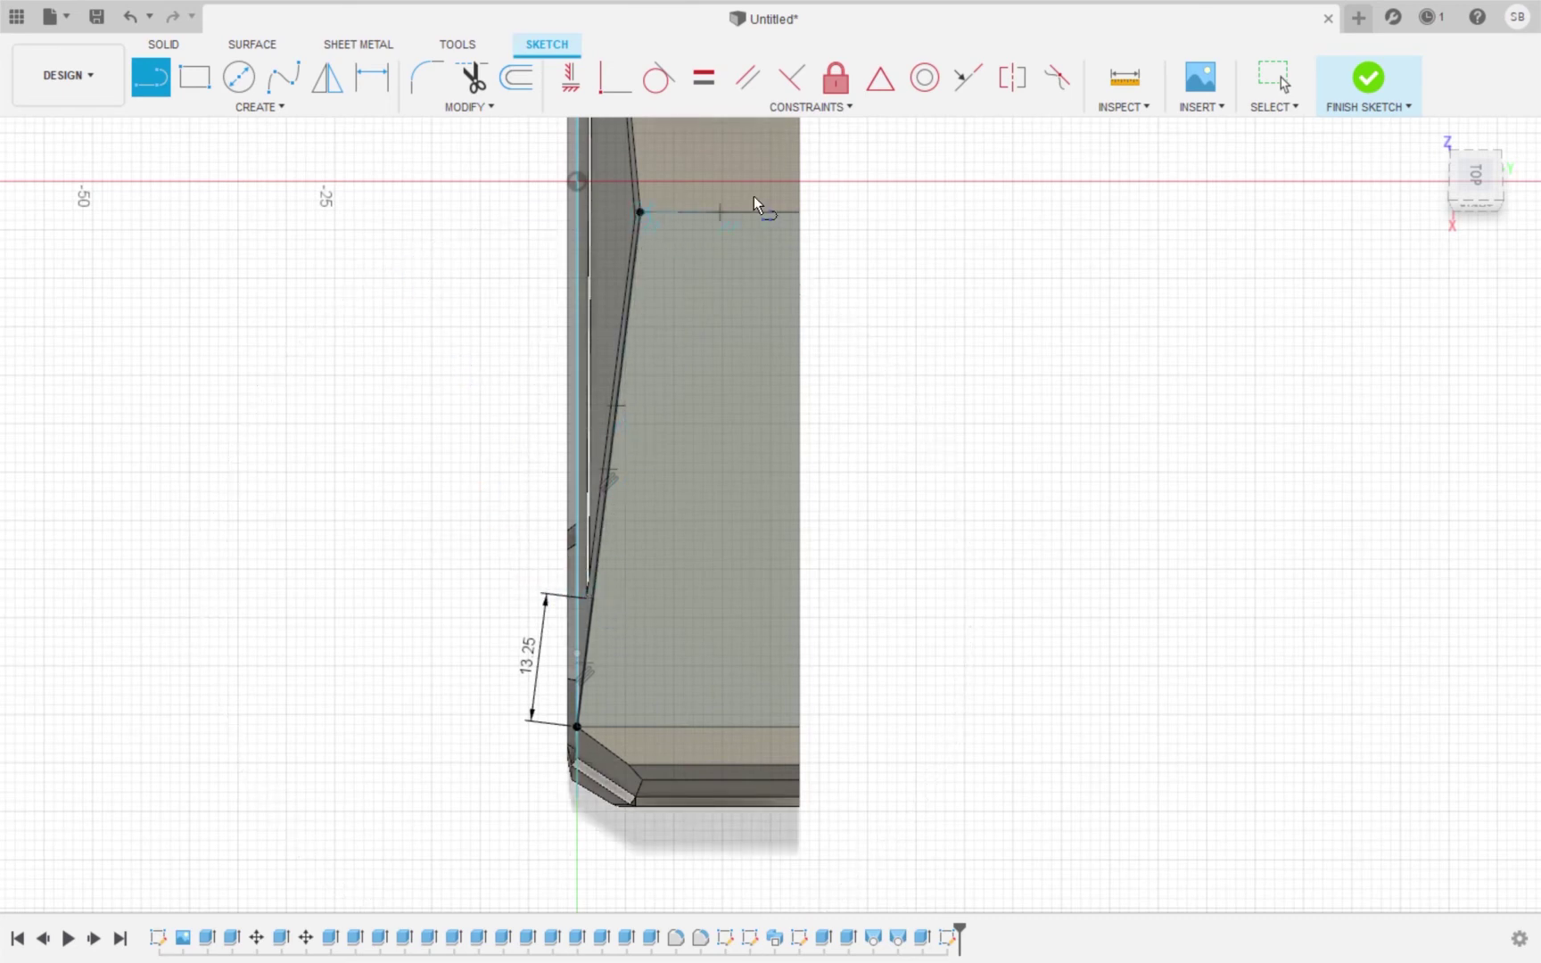
click(800, 212)
key(Escape)
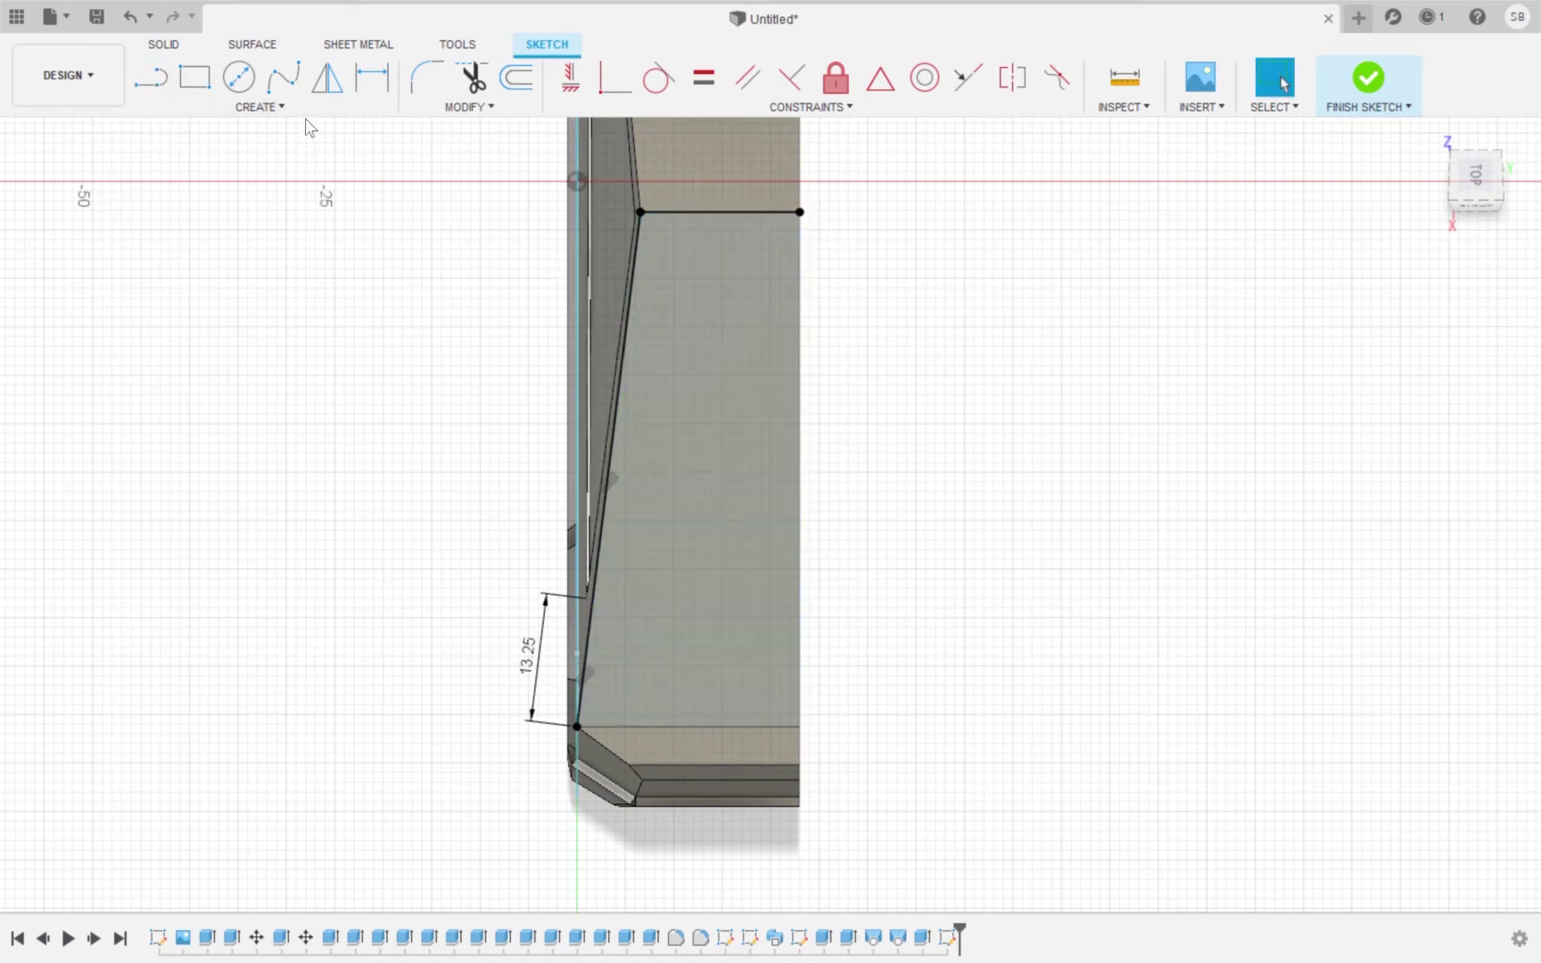
Draw a line straight across from the 13.25 line's end to the centre edge, and up that edge to close the windshield outline.
click(151, 76)
click(593, 607)
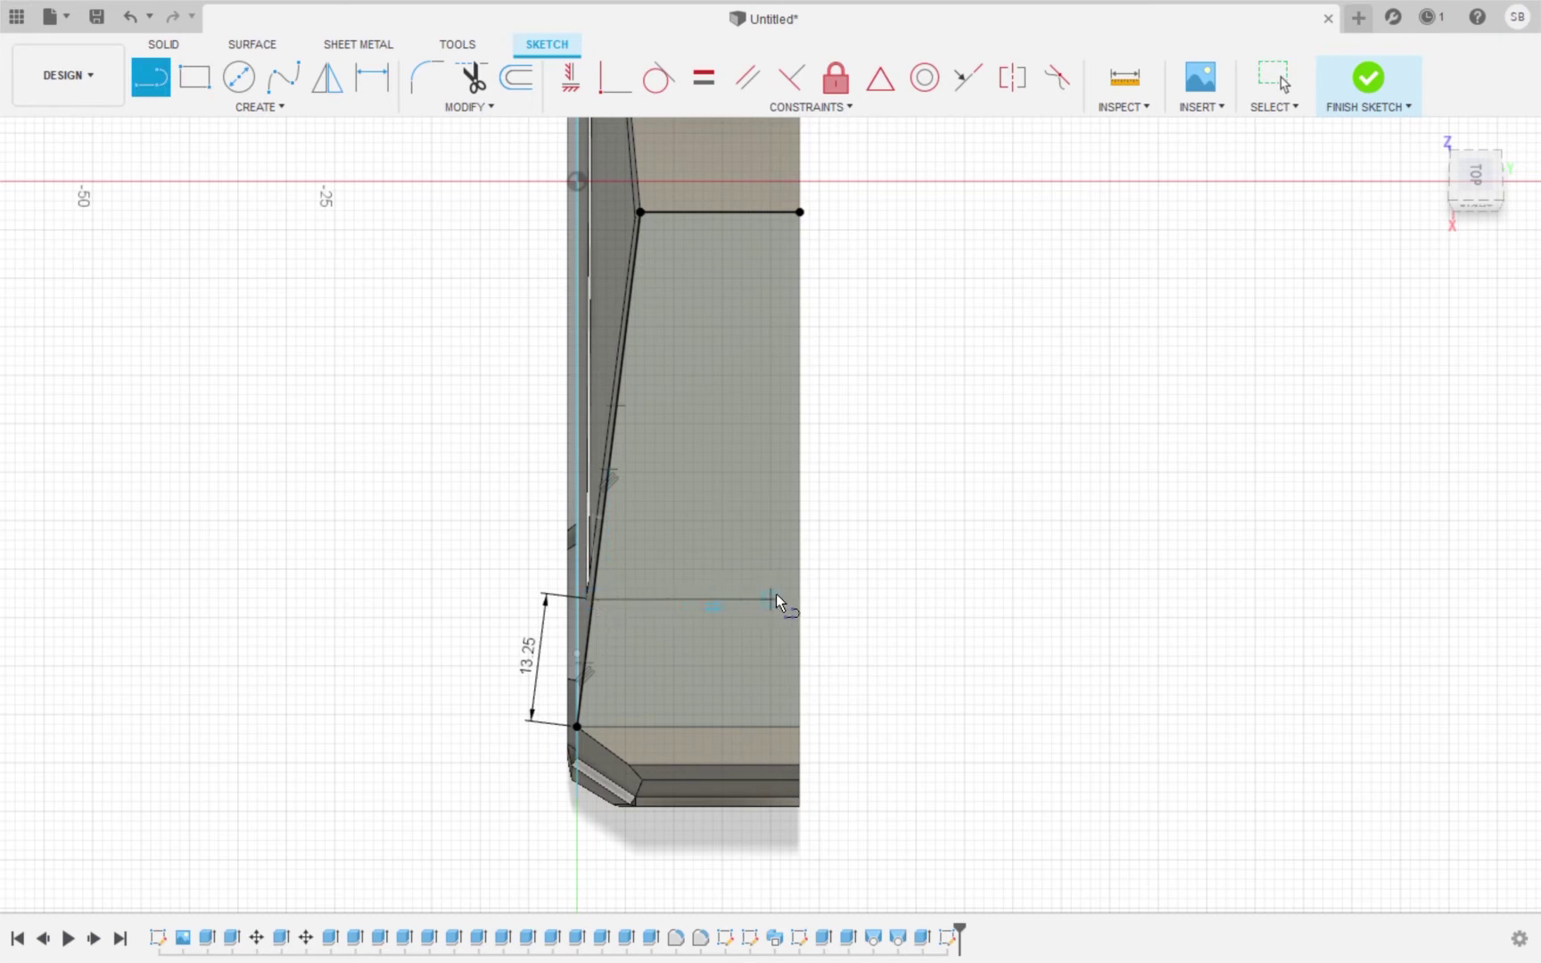
click(800, 599)
click(801, 214)
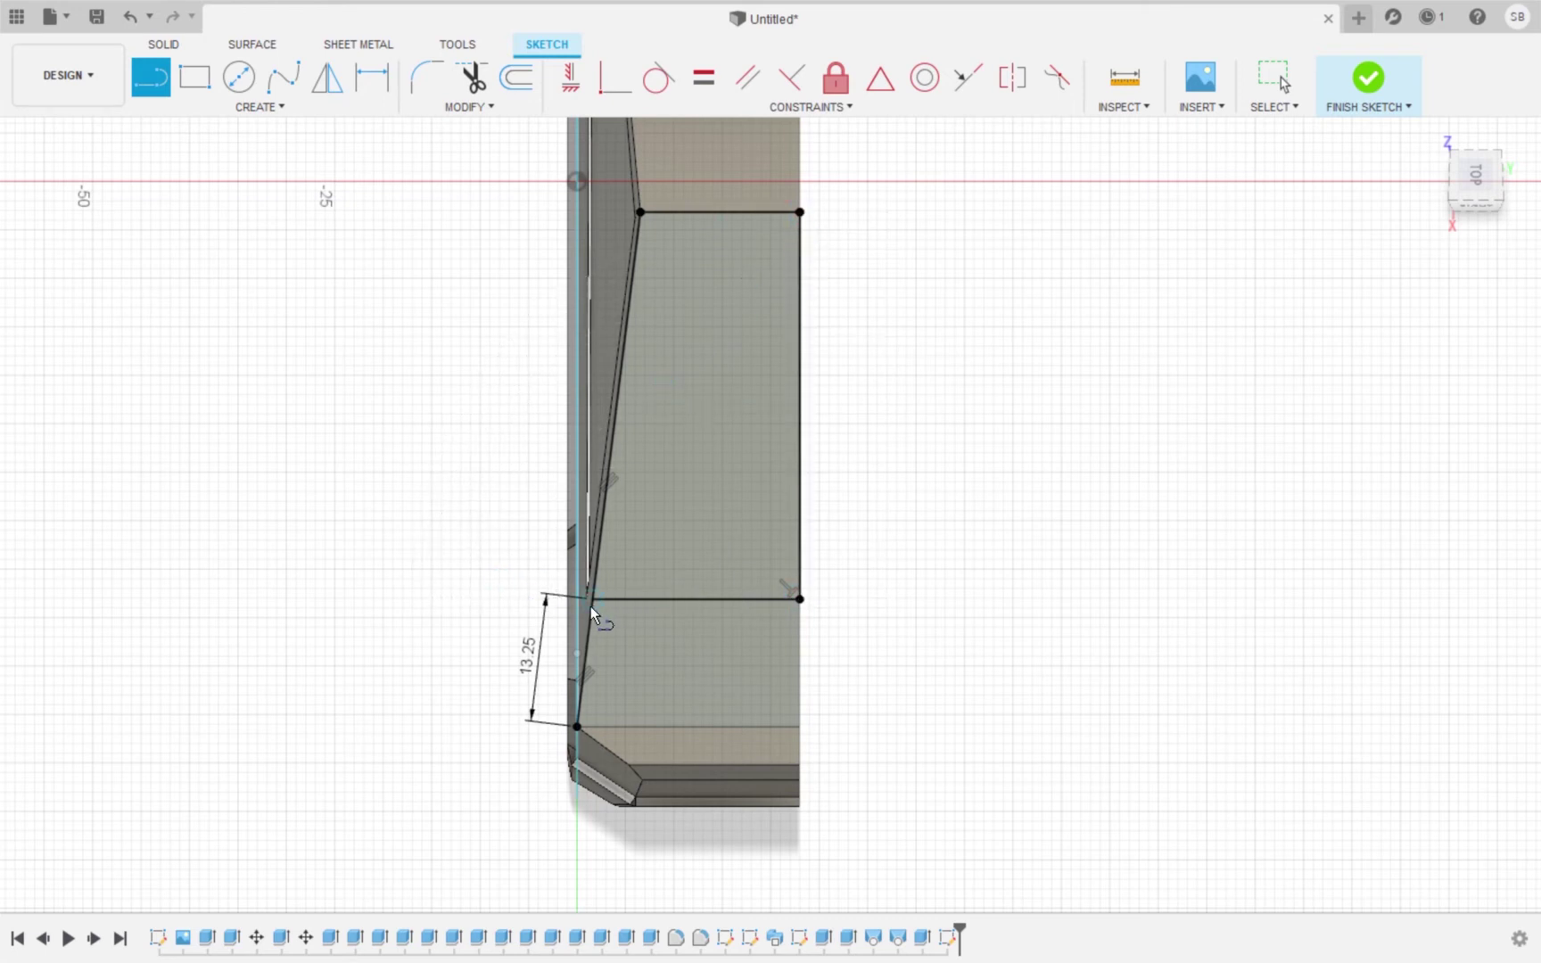
scroll(592, 602, down, 3)
scroll(592, 602, up, 5)
scroll(592, 602, up, 4)
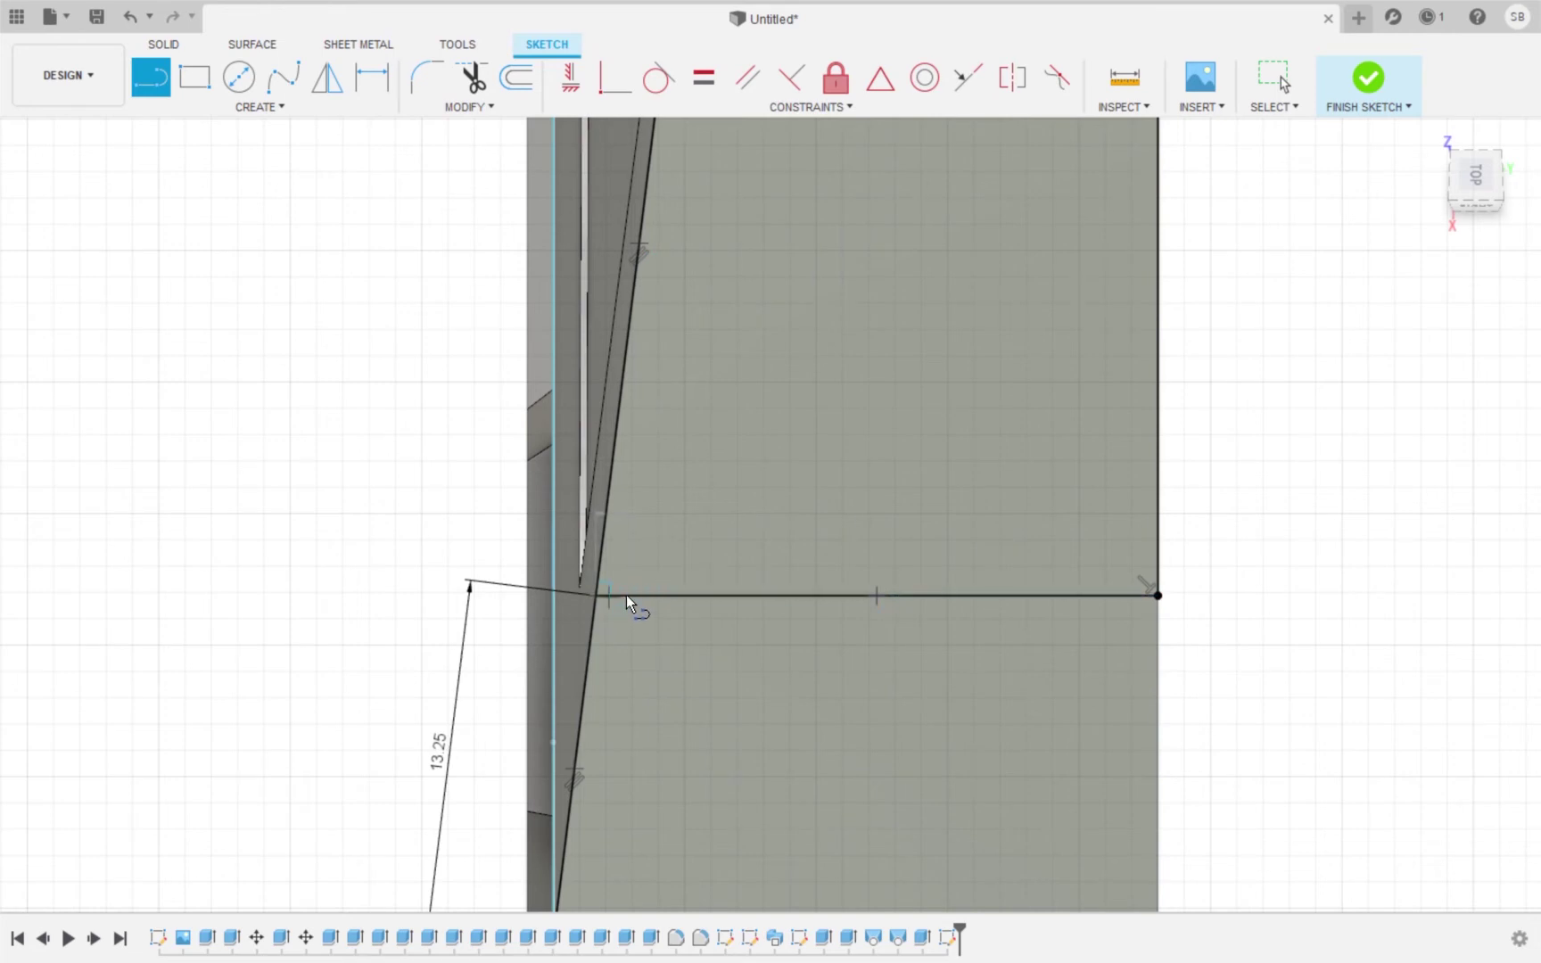
Draw an inner line along the windshield's side edge, starting 0.50 in on the lower cross line and ending on the roof edge; finish the sketch.
click(626, 595)
click(611, 596)
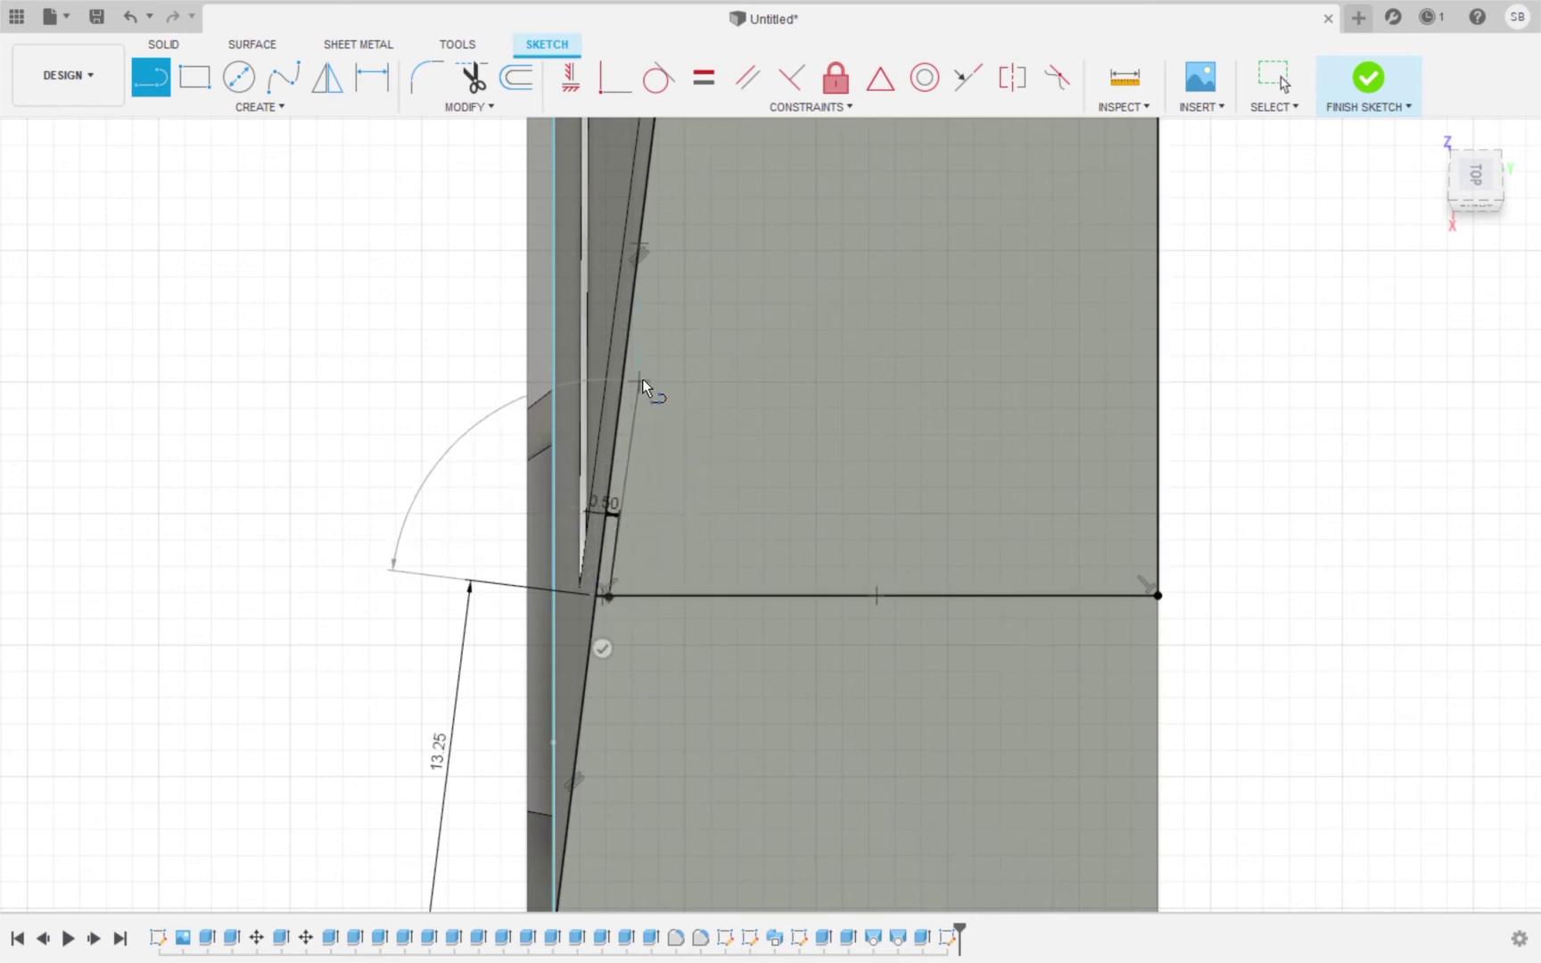
scroll(642, 377, down, 6)
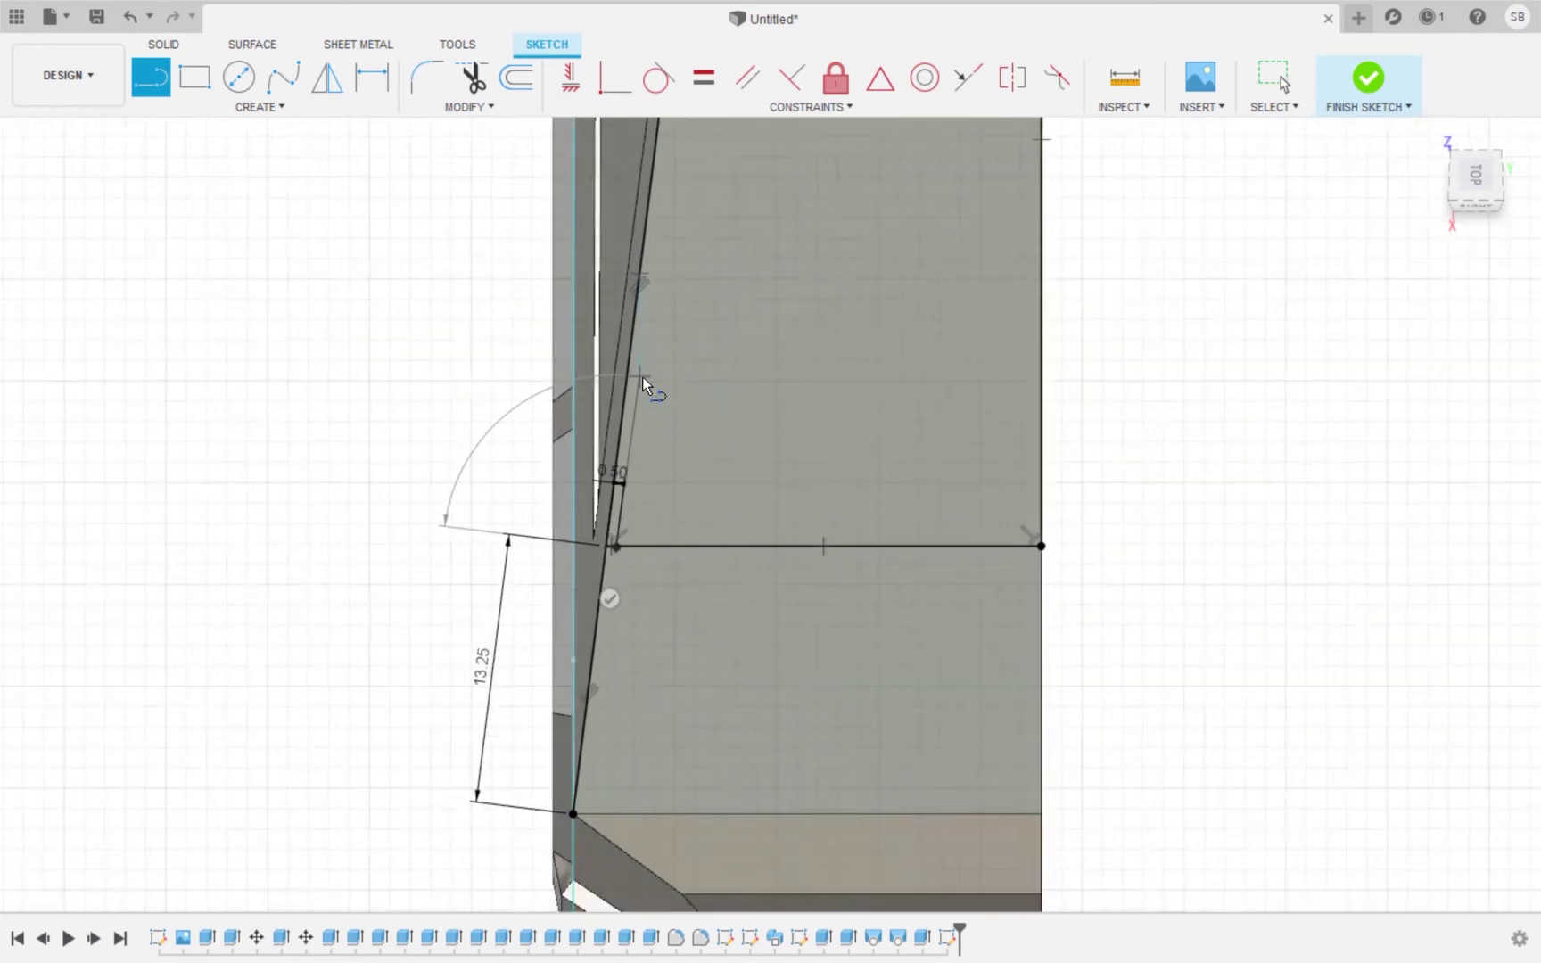
scroll(642, 377, down, 4)
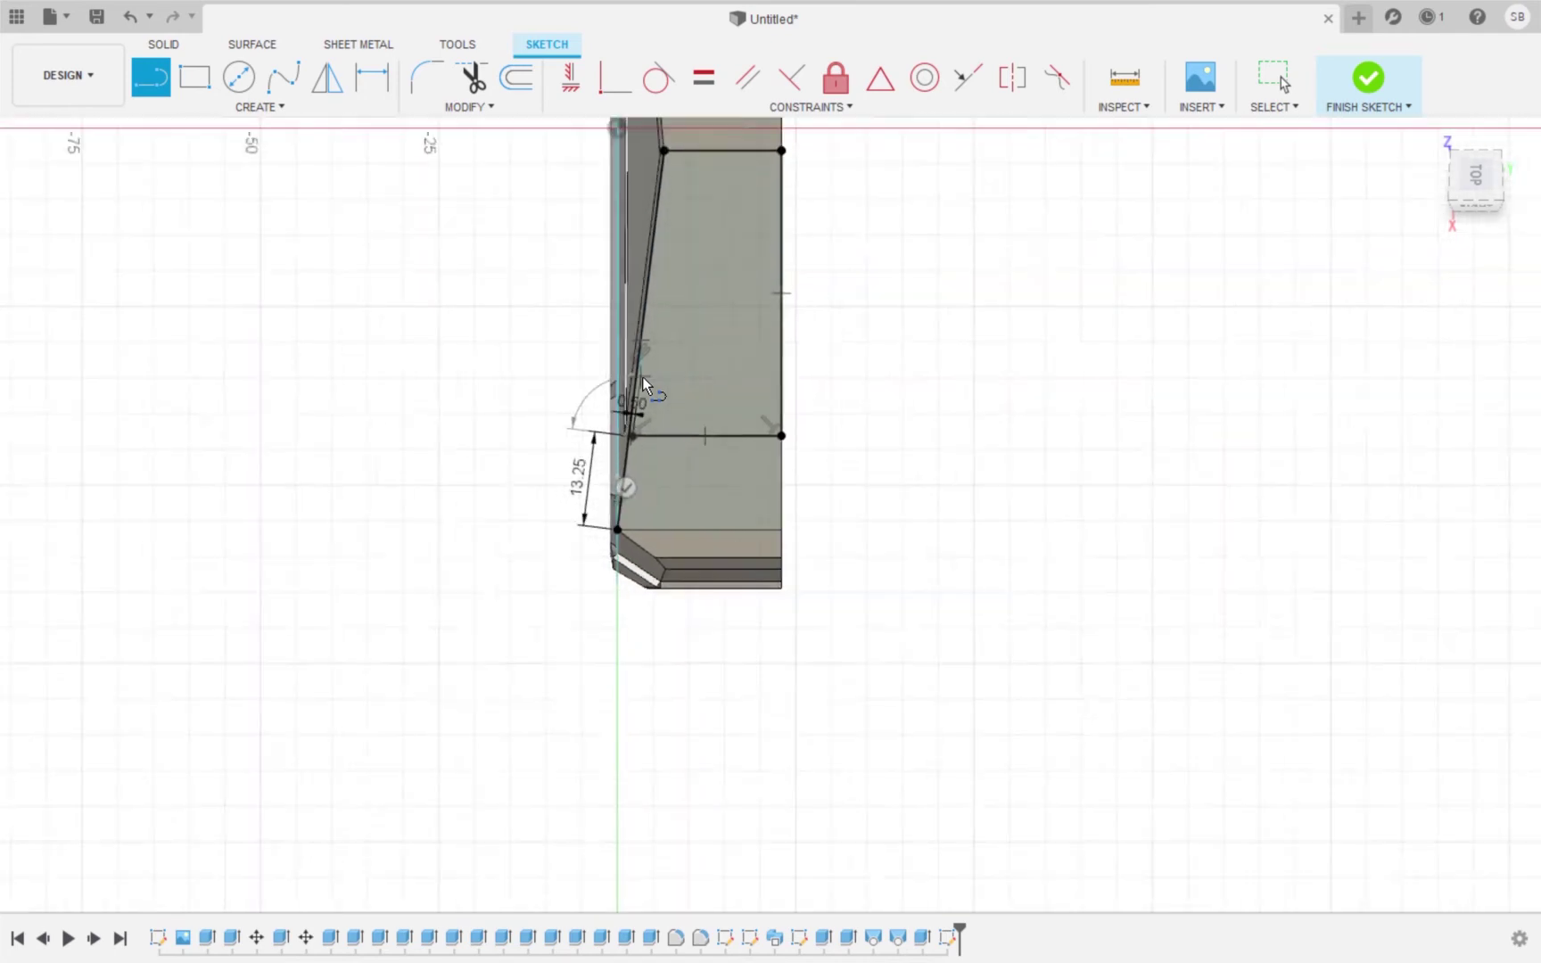
scroll(675, 234, up, 4)
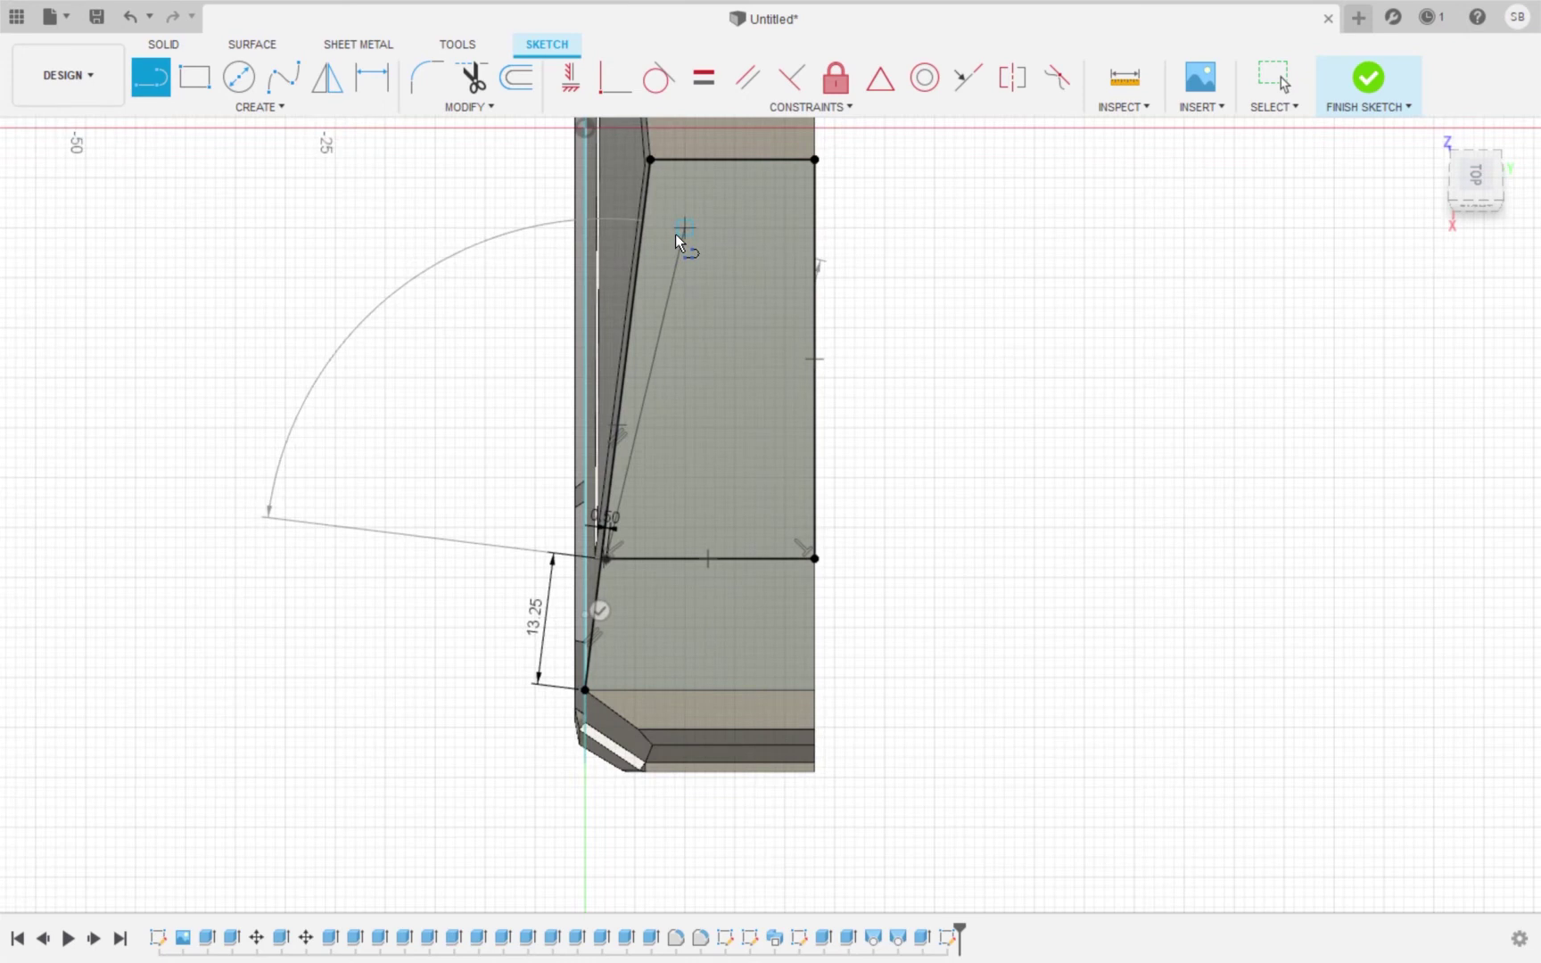
scroll(660, 161, up, 8)
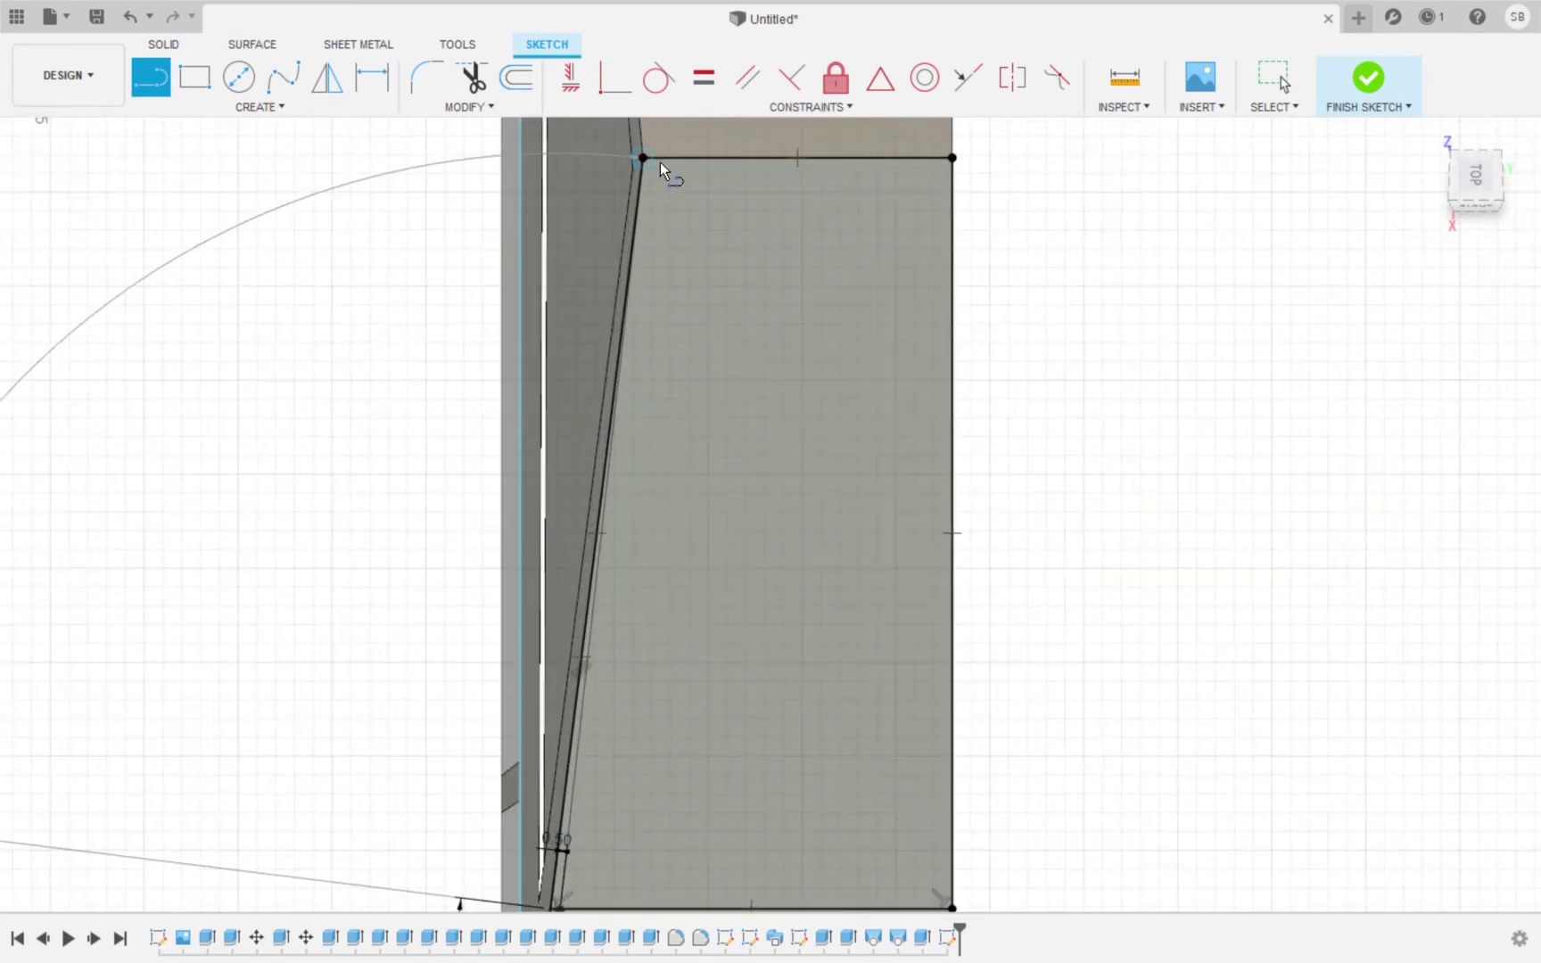
scroll(660, 161, up, 2)
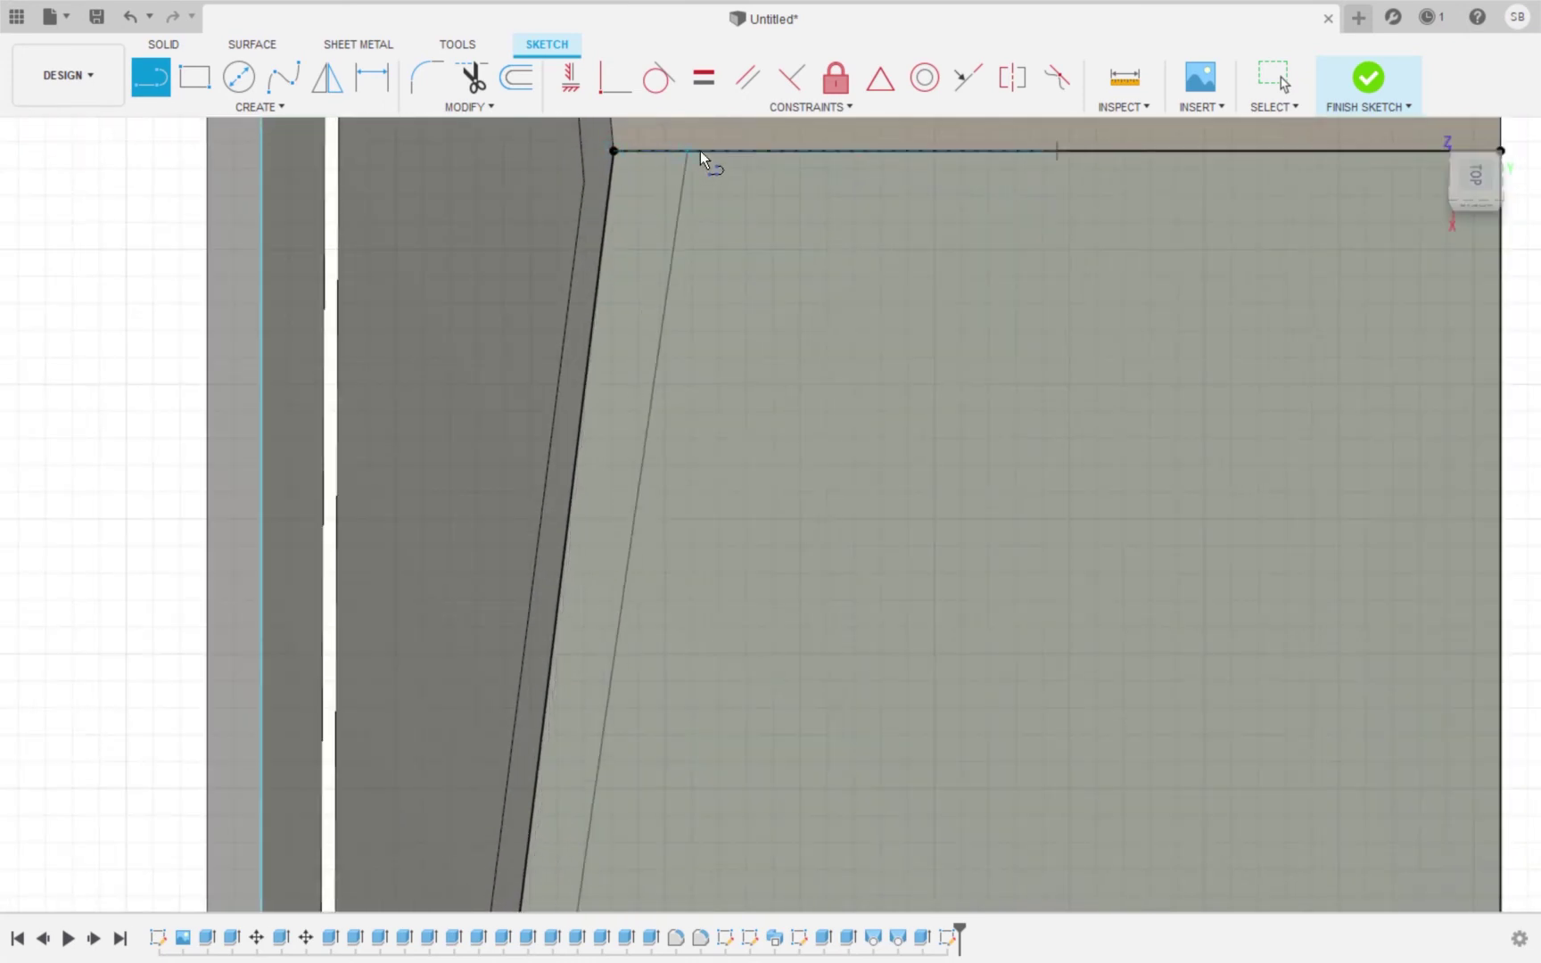
click(646, 149)
scroll(646, 149, down, 4)
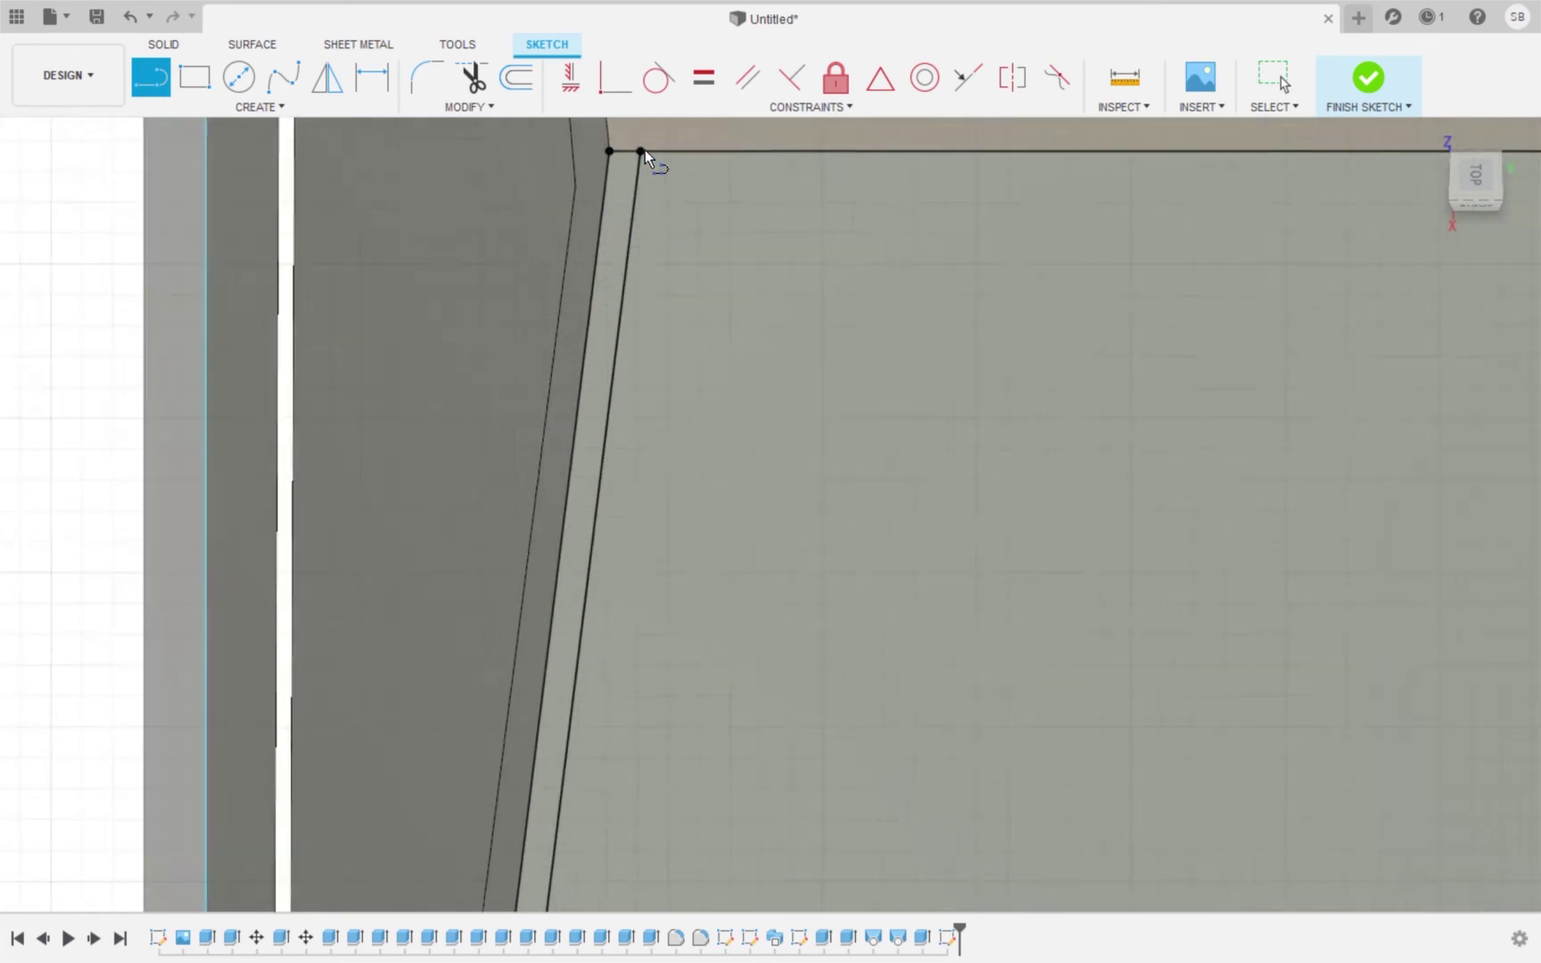
scroll(645, 149, down, 5)
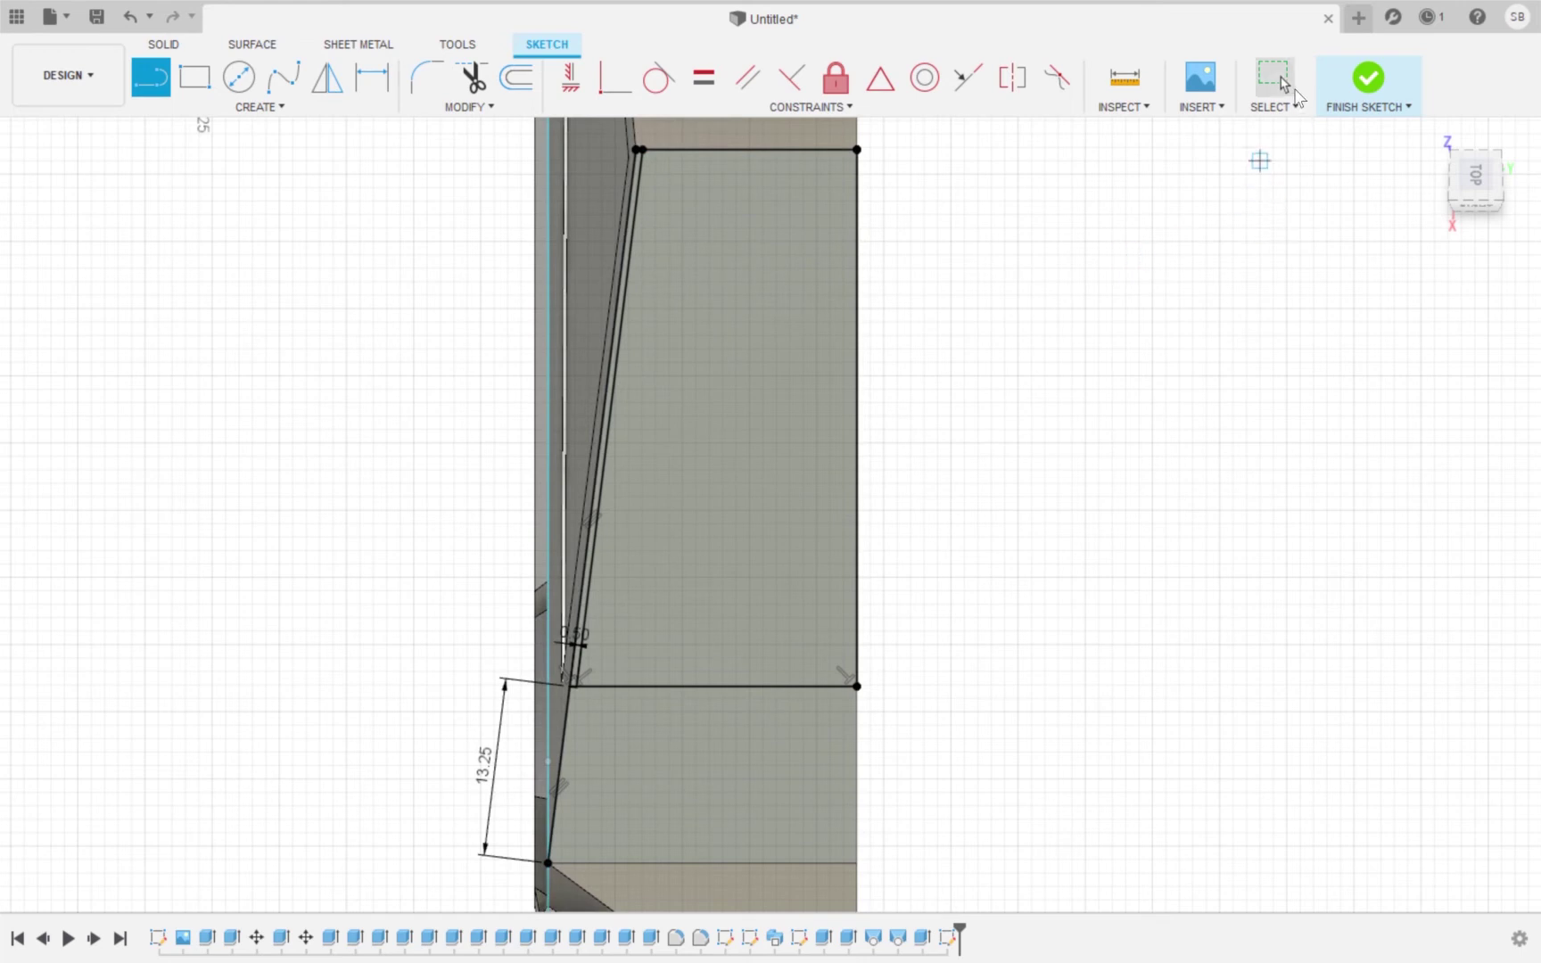
click(1369, 78)
Start a sketch on the roof face and draw a line along its front edge from the centre edge to the inner windshield line's endpoint.
drag(1462, 206, 1480, 182)
click(1463, 209)
scroll(1208, 523, up, 3)
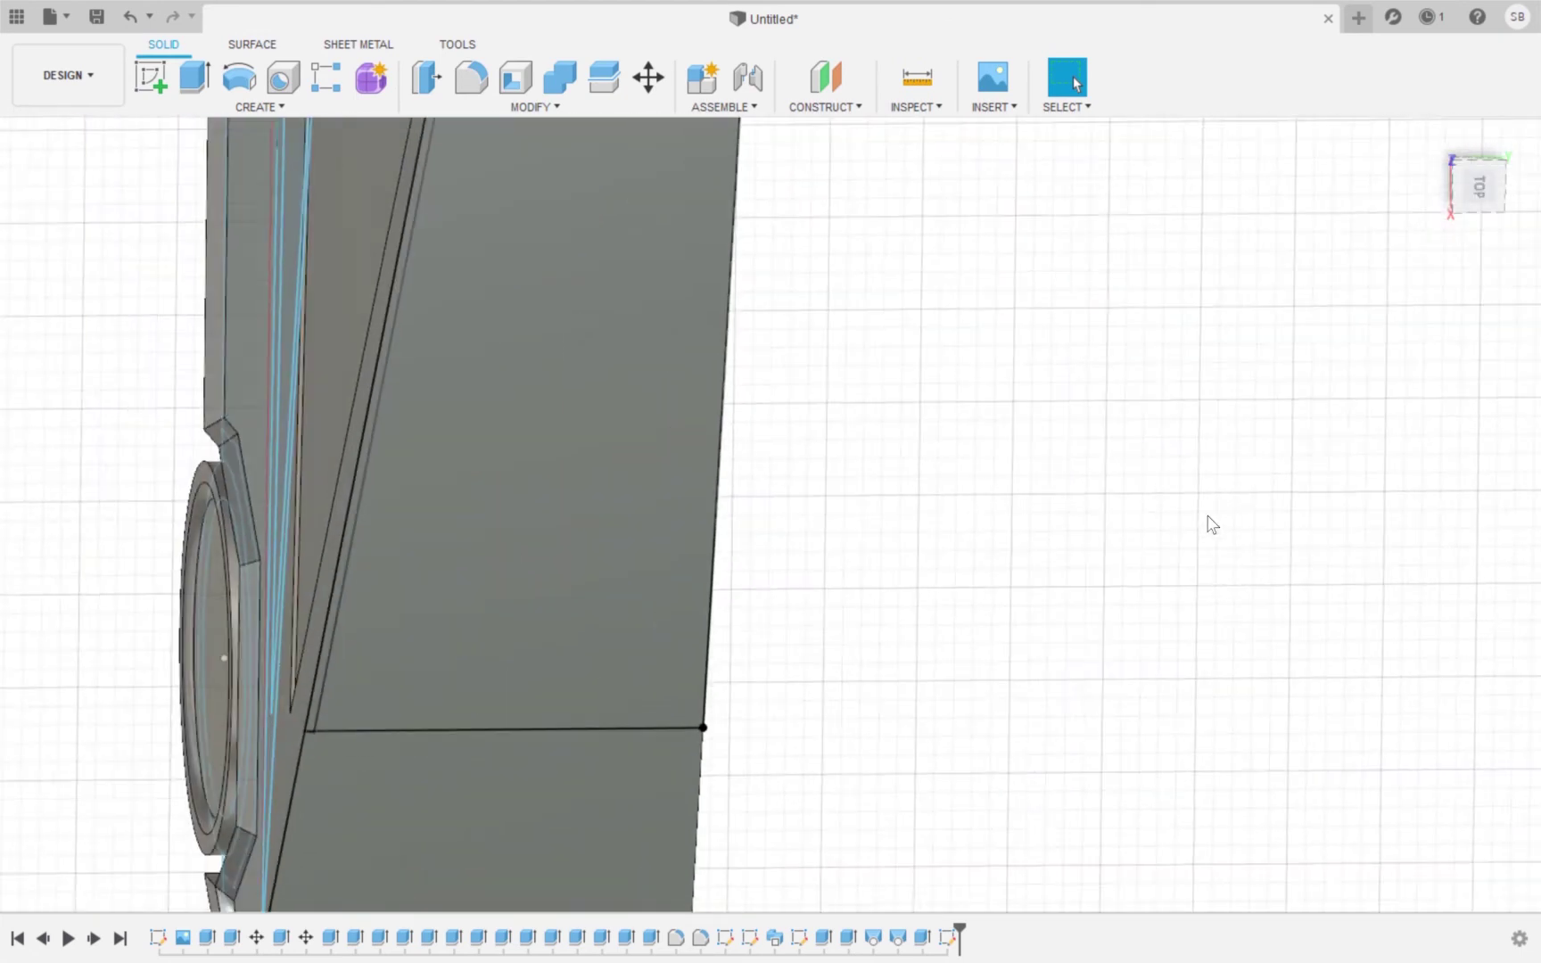
scroll(1211, 525, down, 3)
scroll(1209, 519, down, 3)
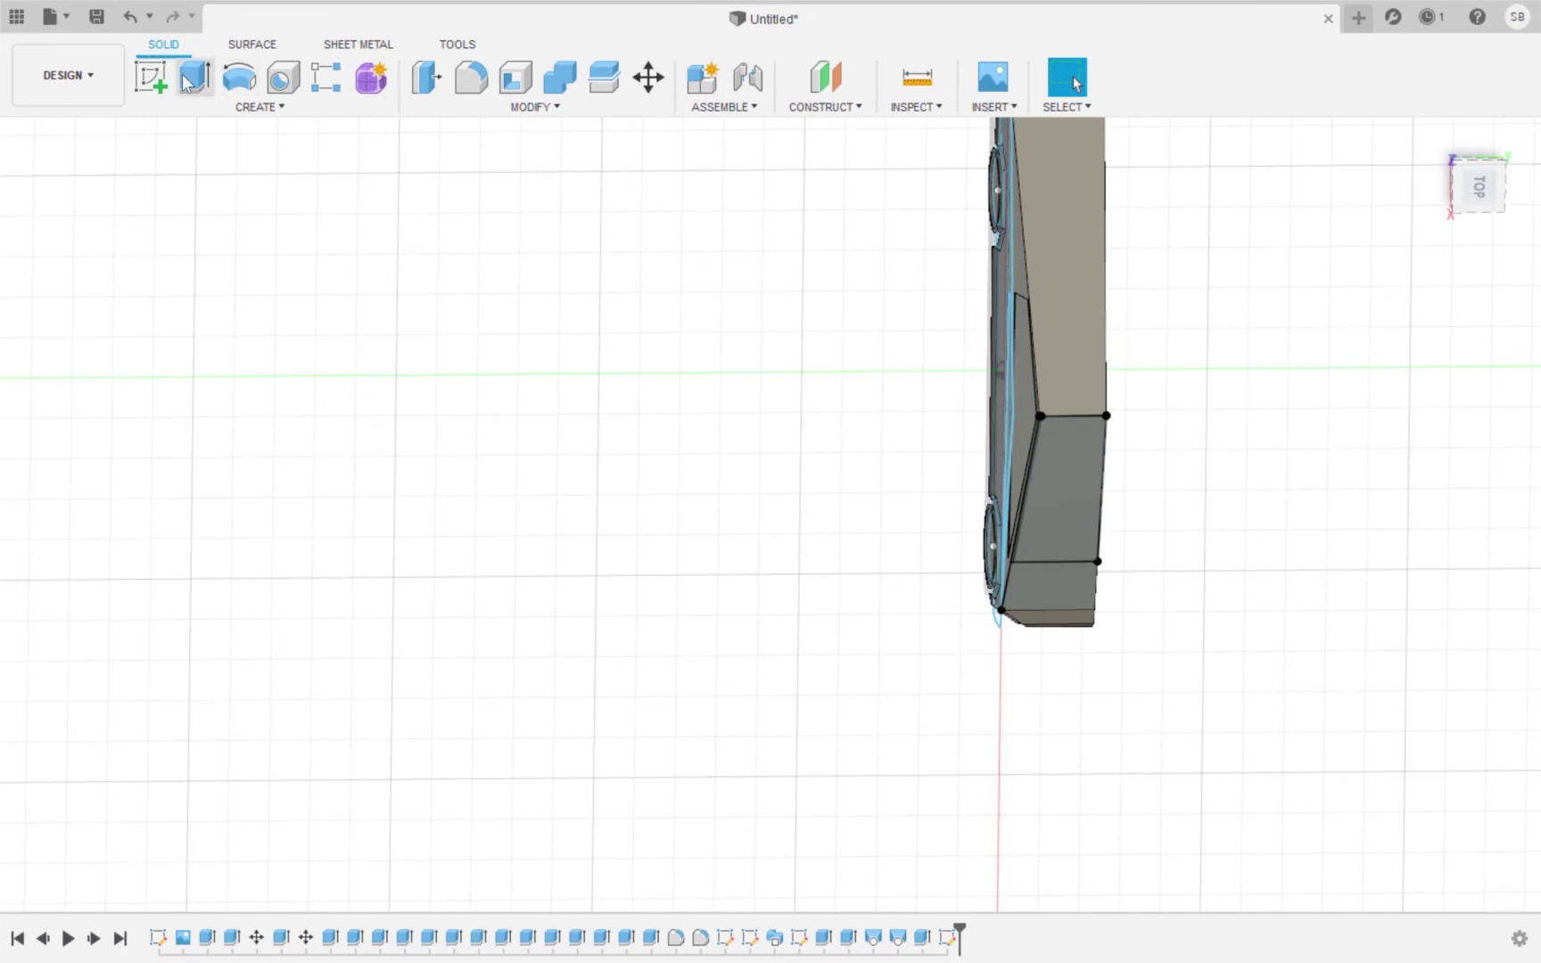
click(153, 80)
click(1055, 257)
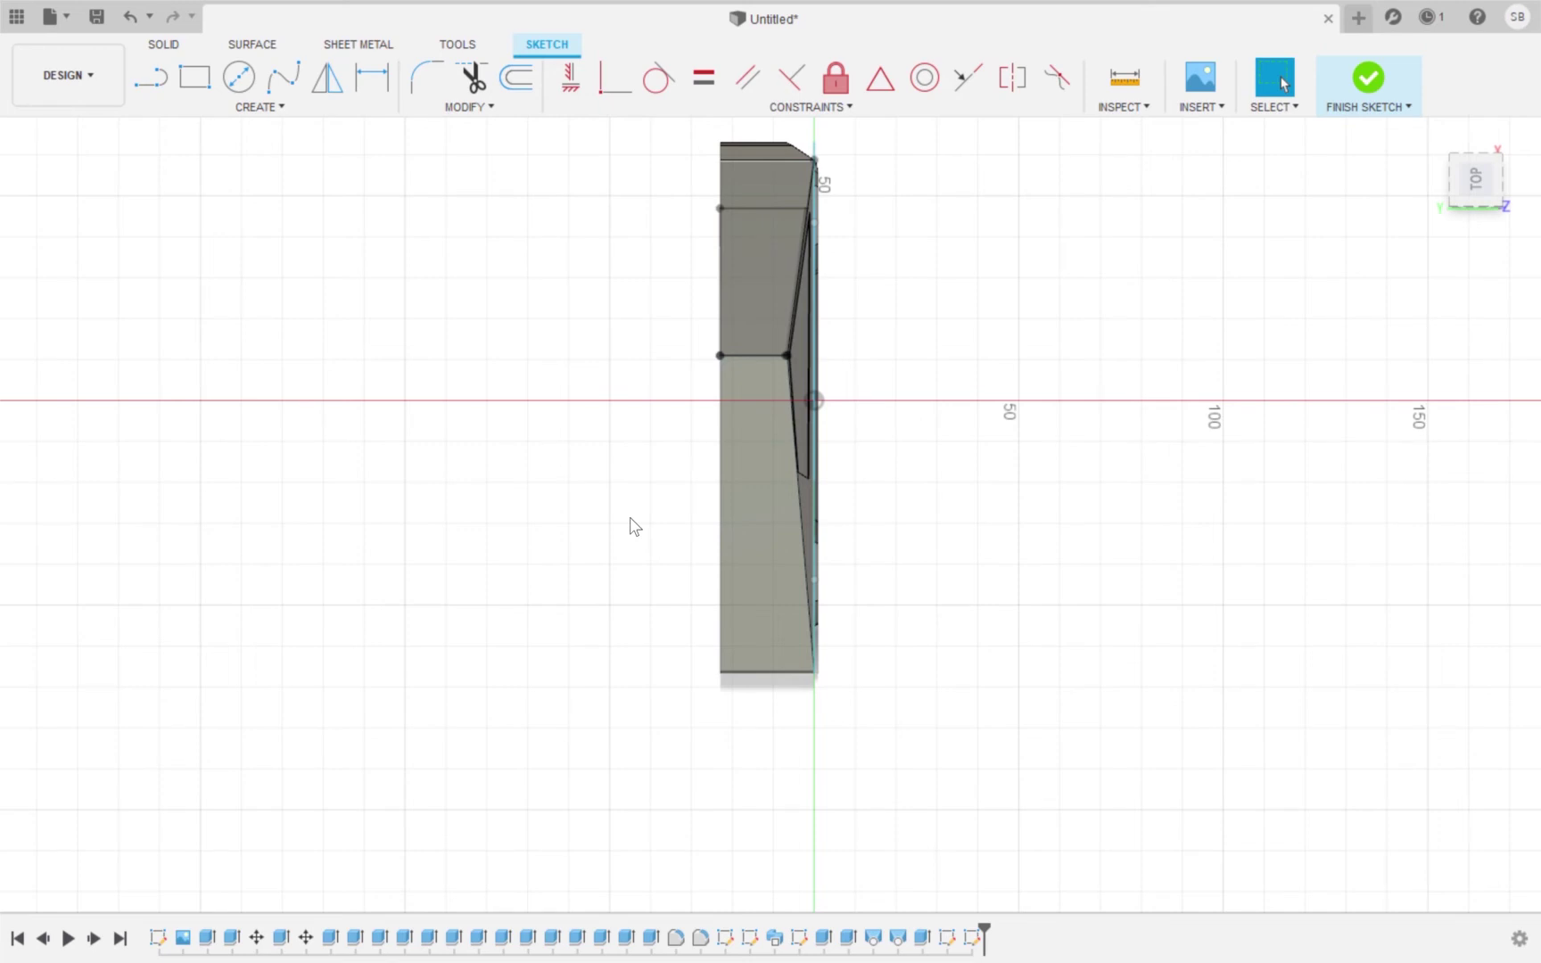
scroll(634, 526, down, 2)
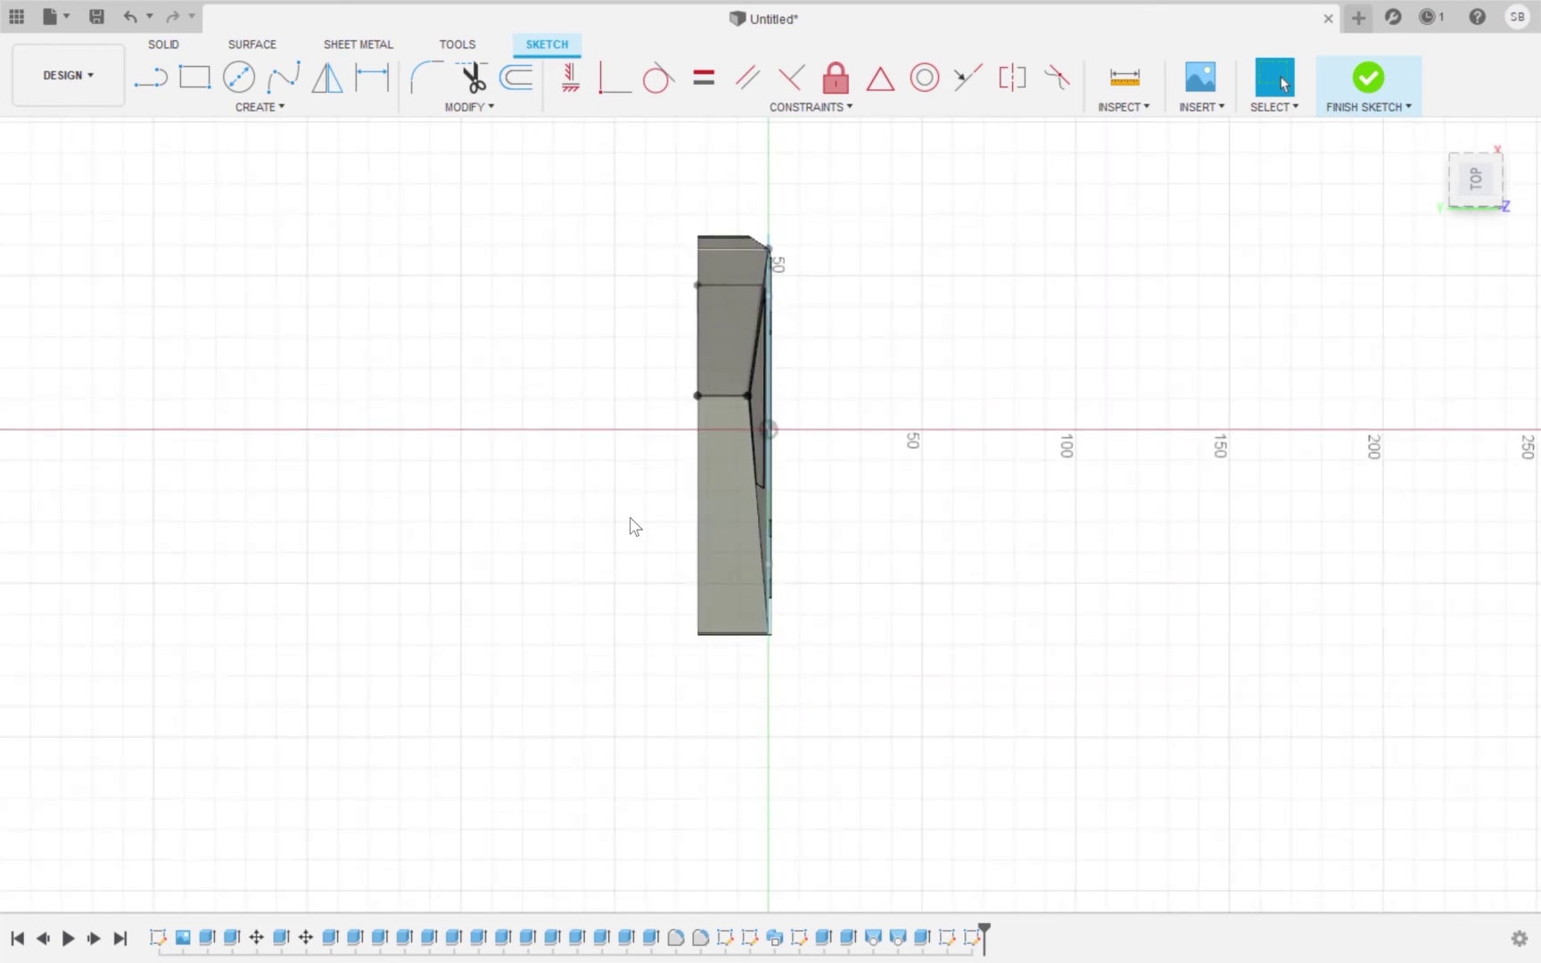
scroll(634, 526, up, 4)
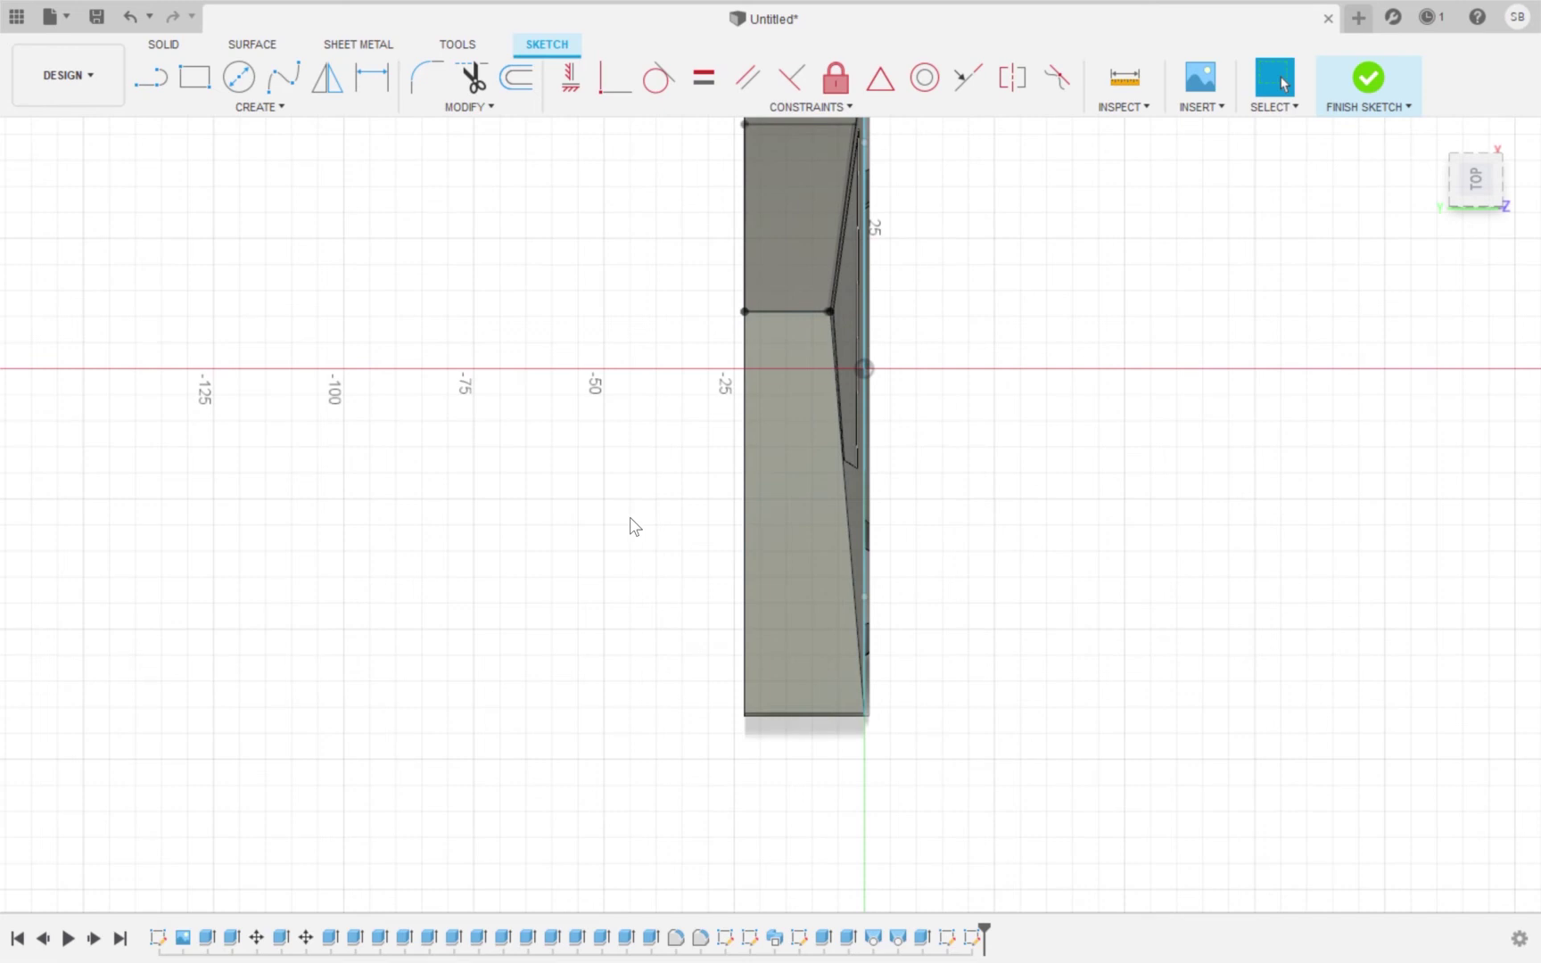
scroll(635, 526, up, 2)
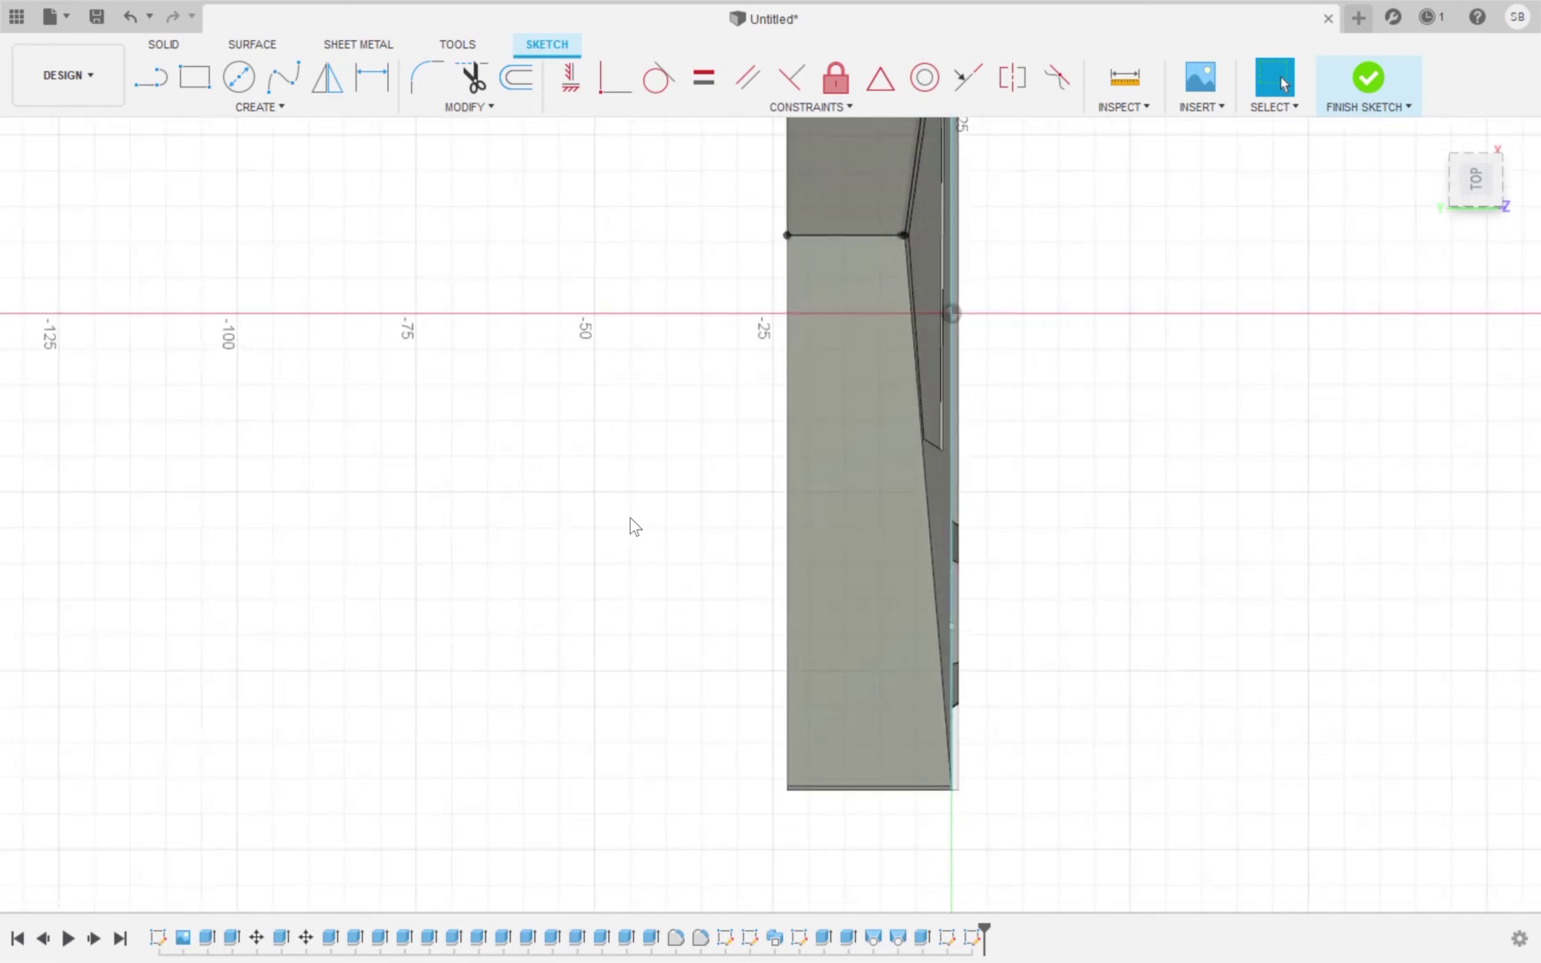
scroll(919, 190, up, 1)
scroll(919, 188, up, 7)
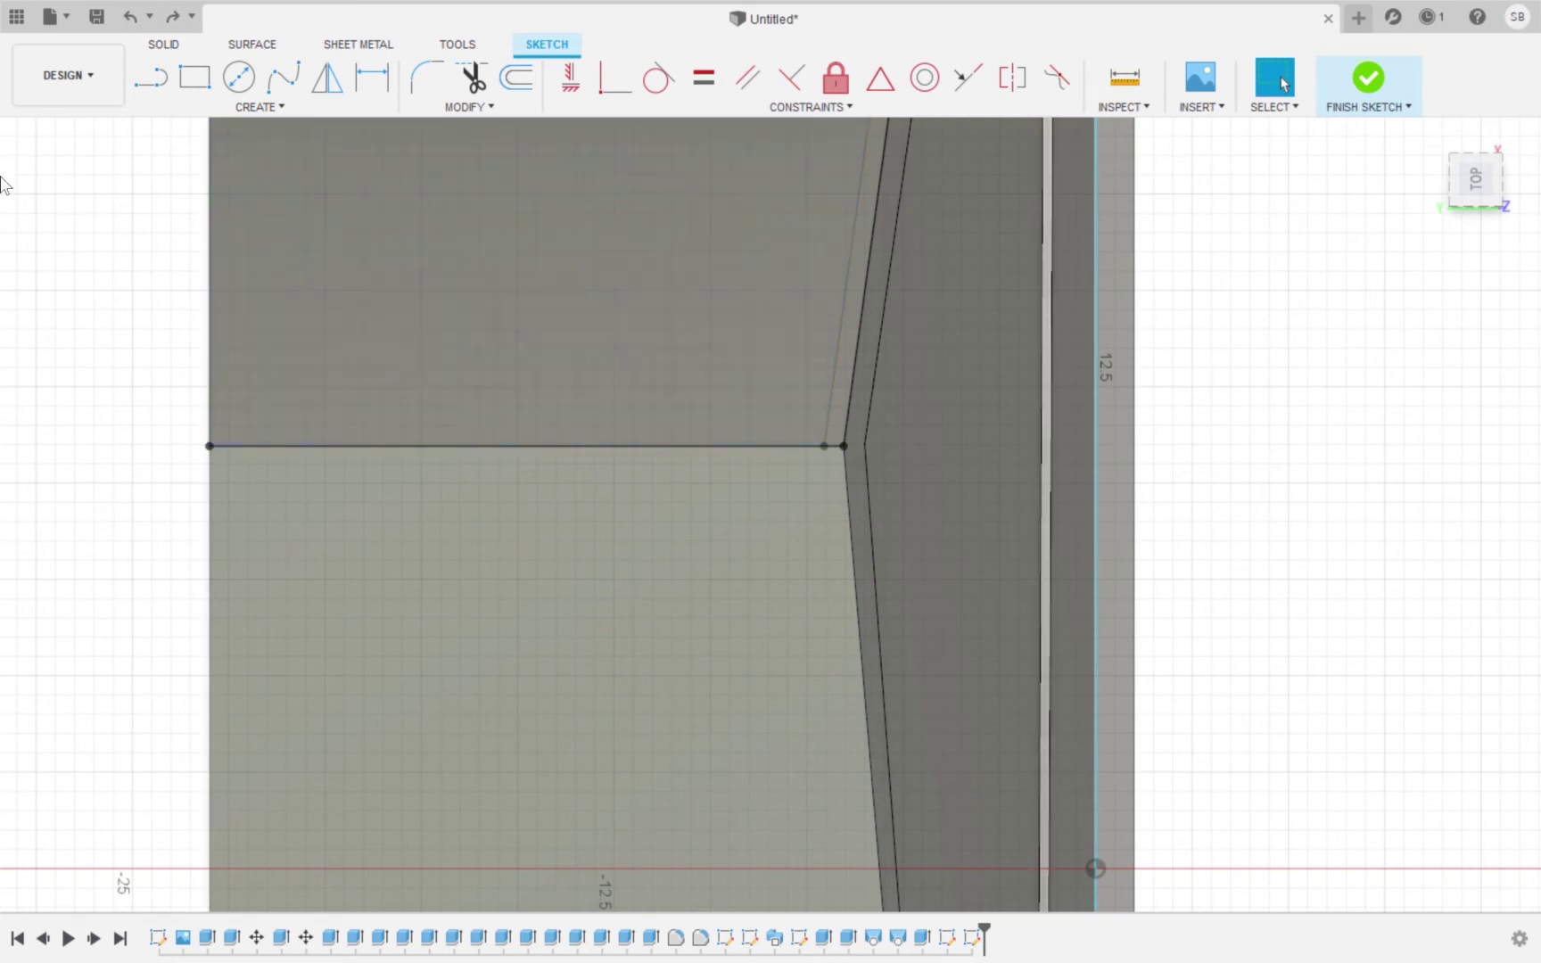
click(154, 84)
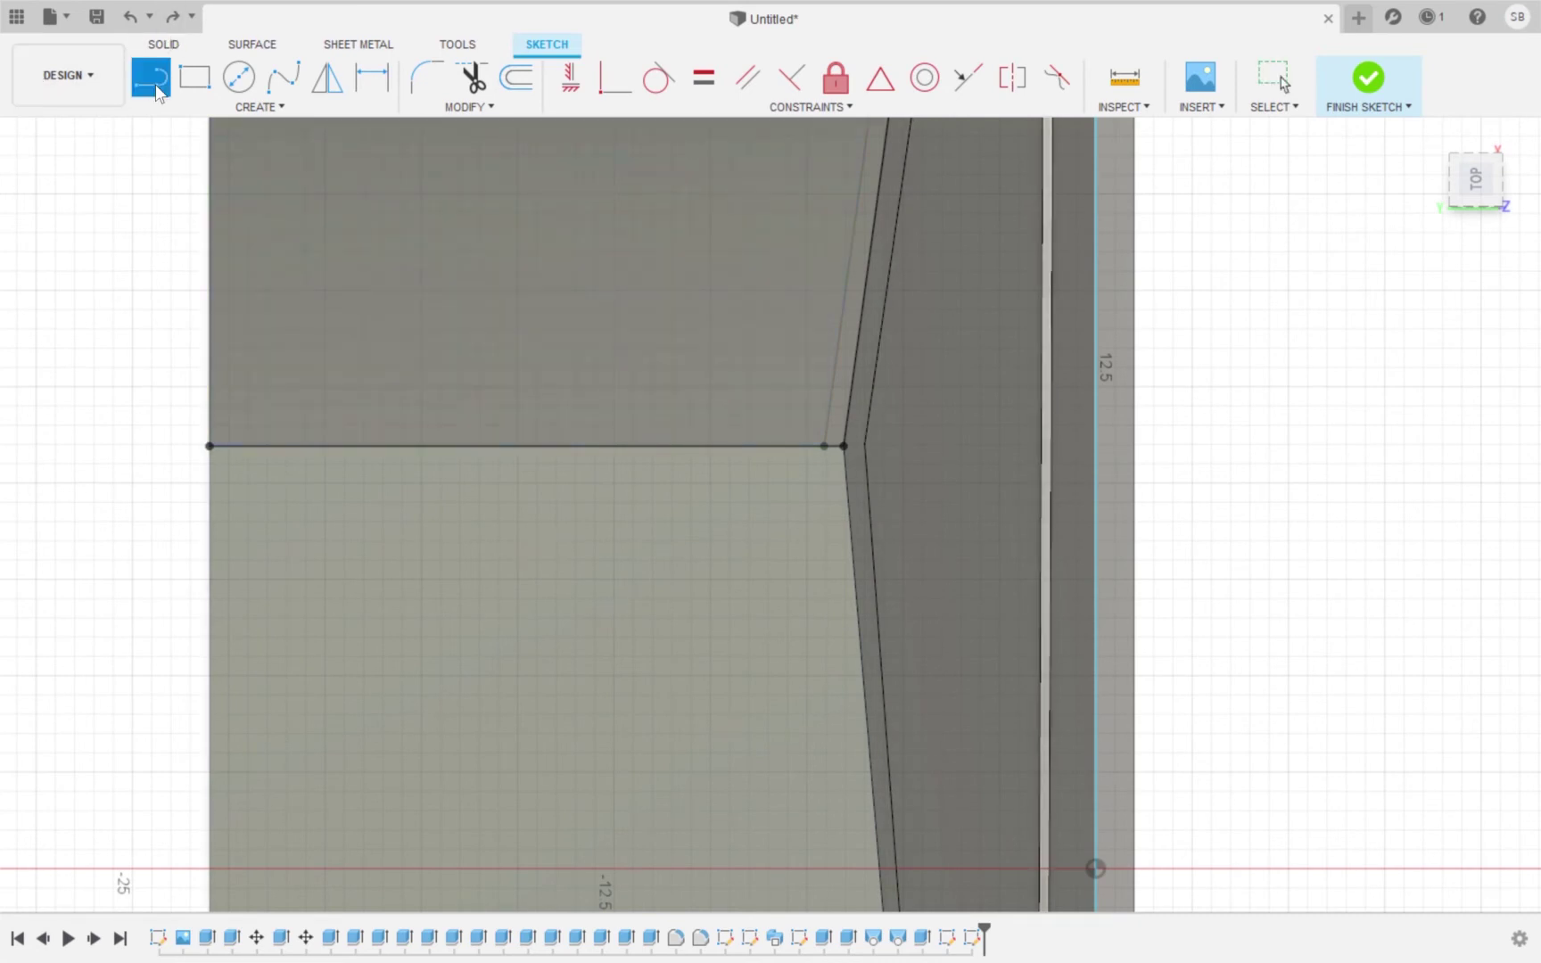
click(210, 446)
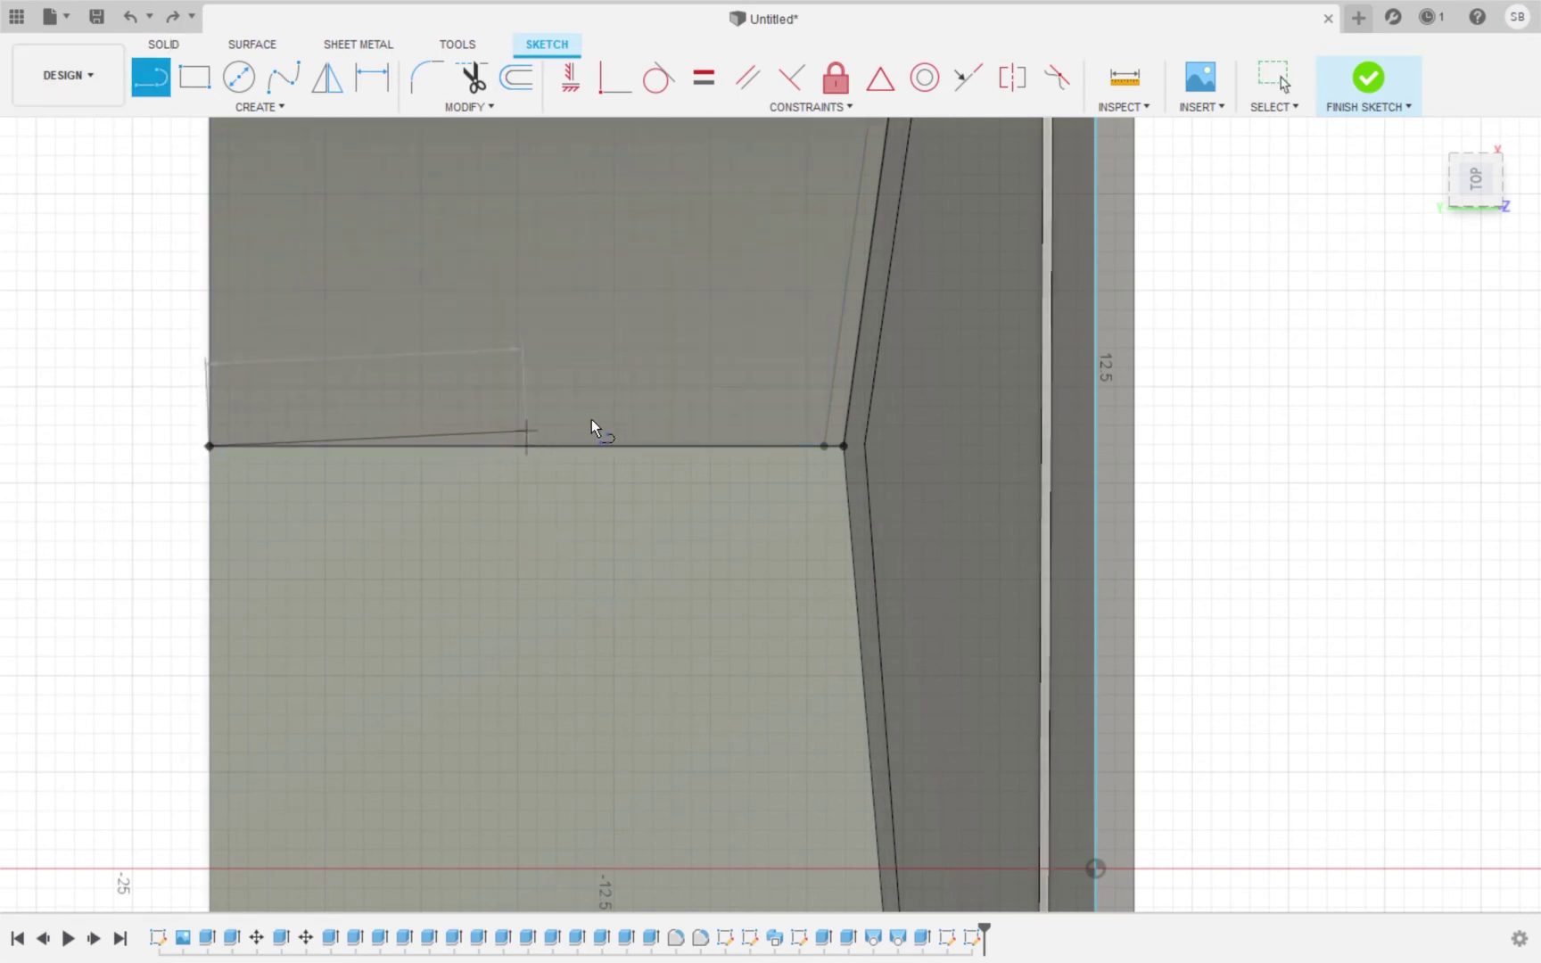
click(825, 445)
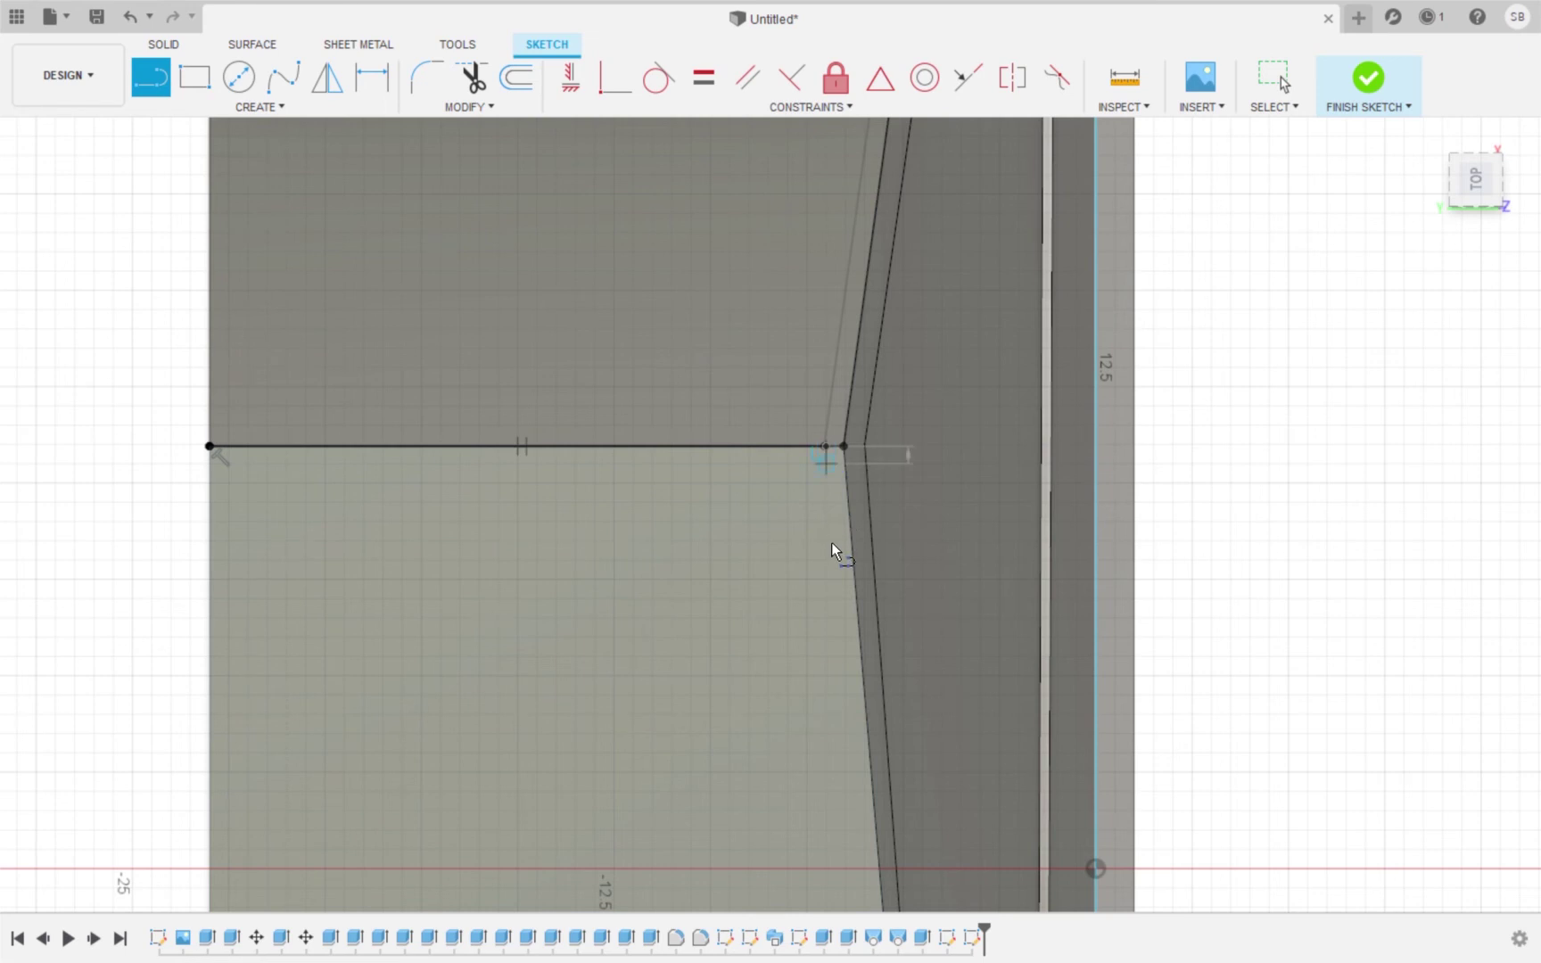
Draw a 29.00 line rearward along the roof's centre edge from the front edge line's end.
scroll(827, 618, up, 2)
scroll(827, 618, down, 3)
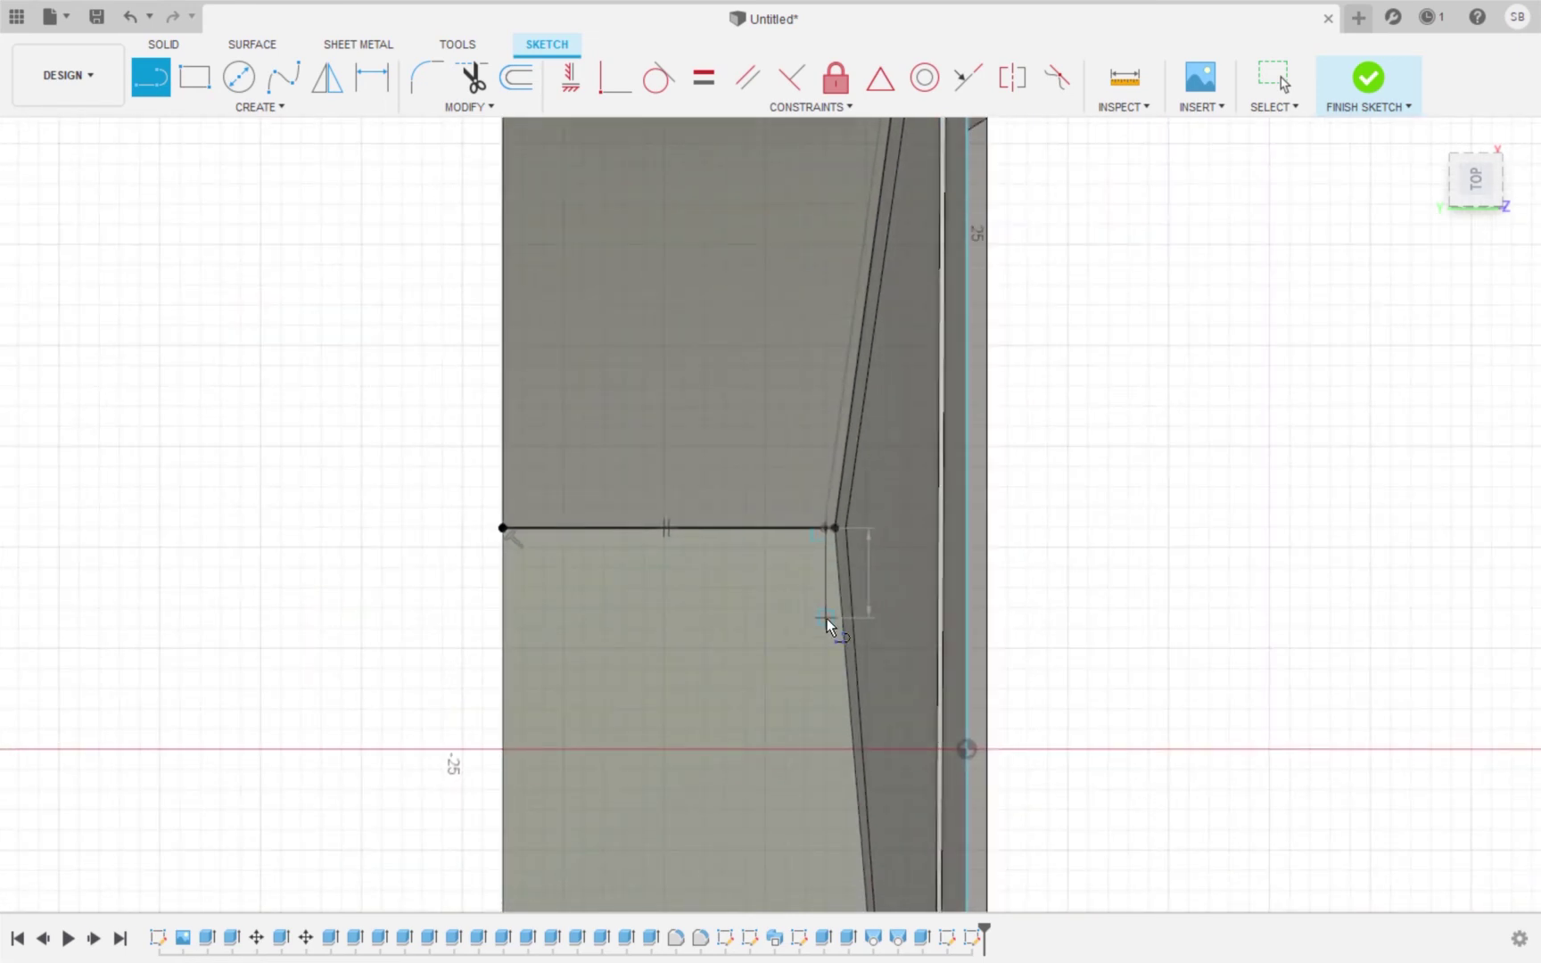
scroll(827, 618, down, 3)
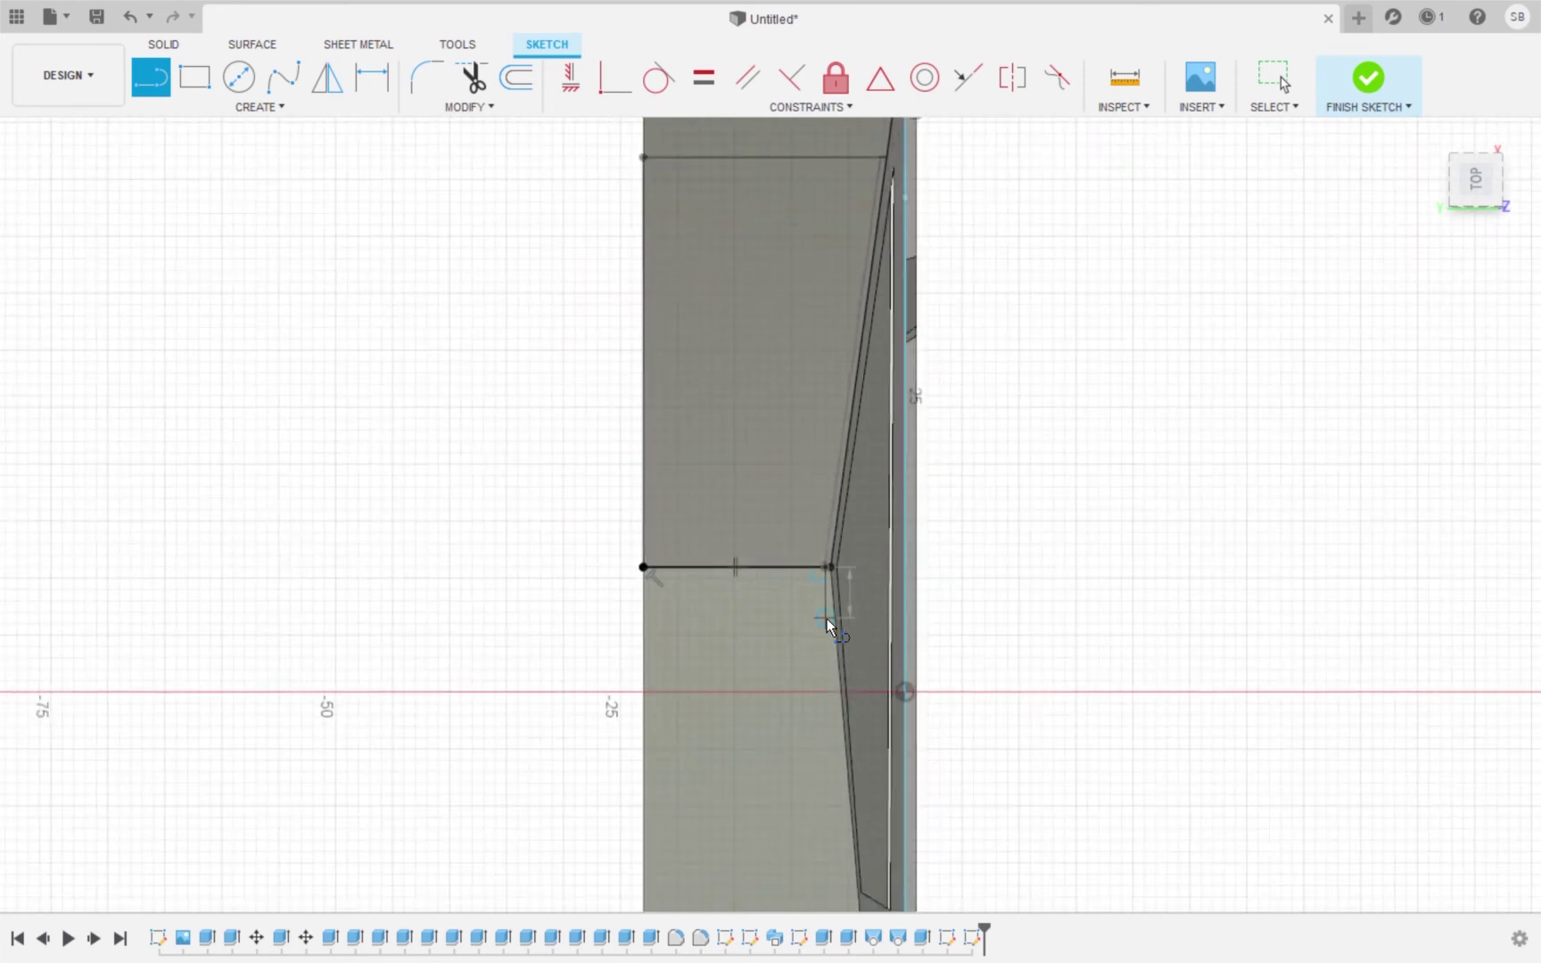
click(644, 567)
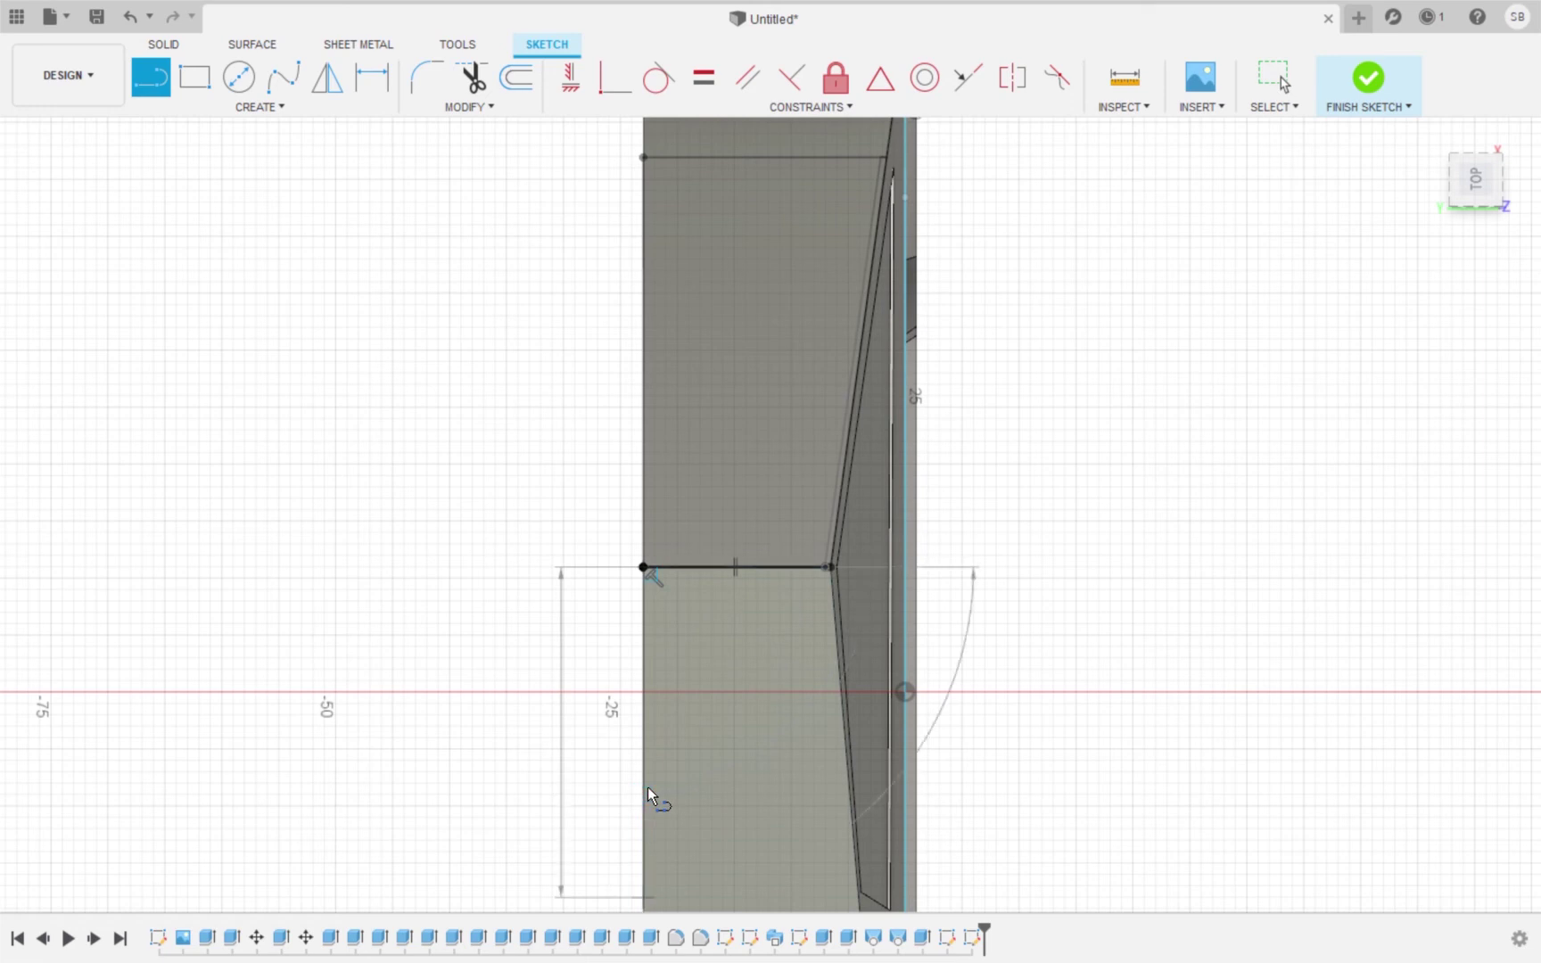
scroll(647, 787, down, 4)
click(645, 838)
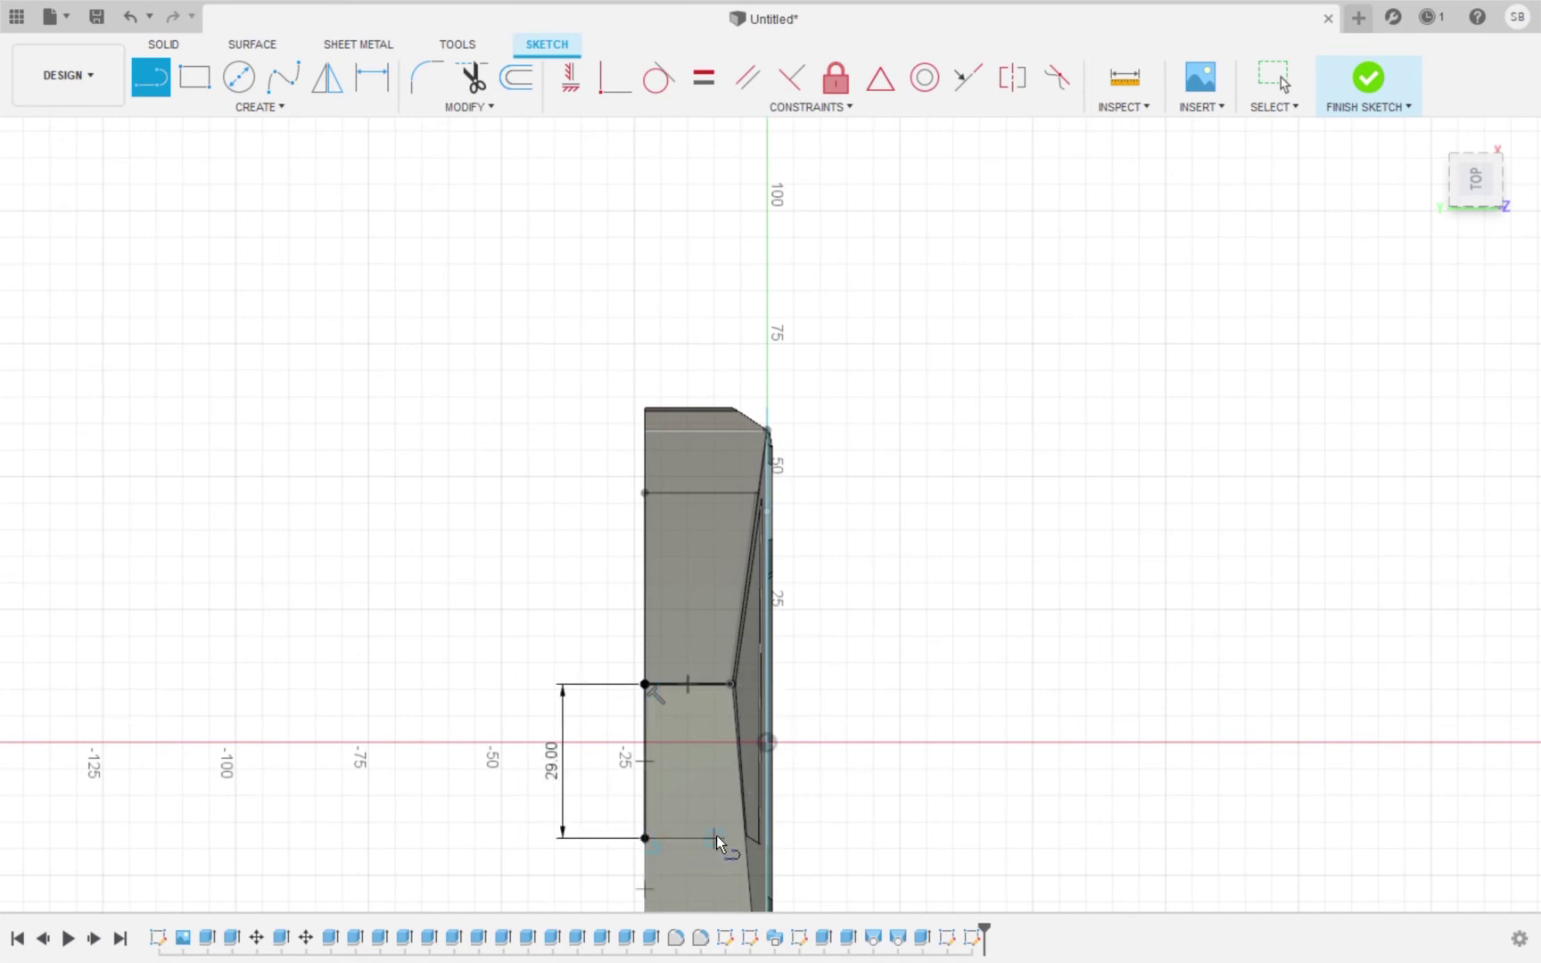
Draw a line across the roof from the 29.00 line's end and an inner line along the roof's side edge; finish the sketch.
scroll(732, 838, up, 5)
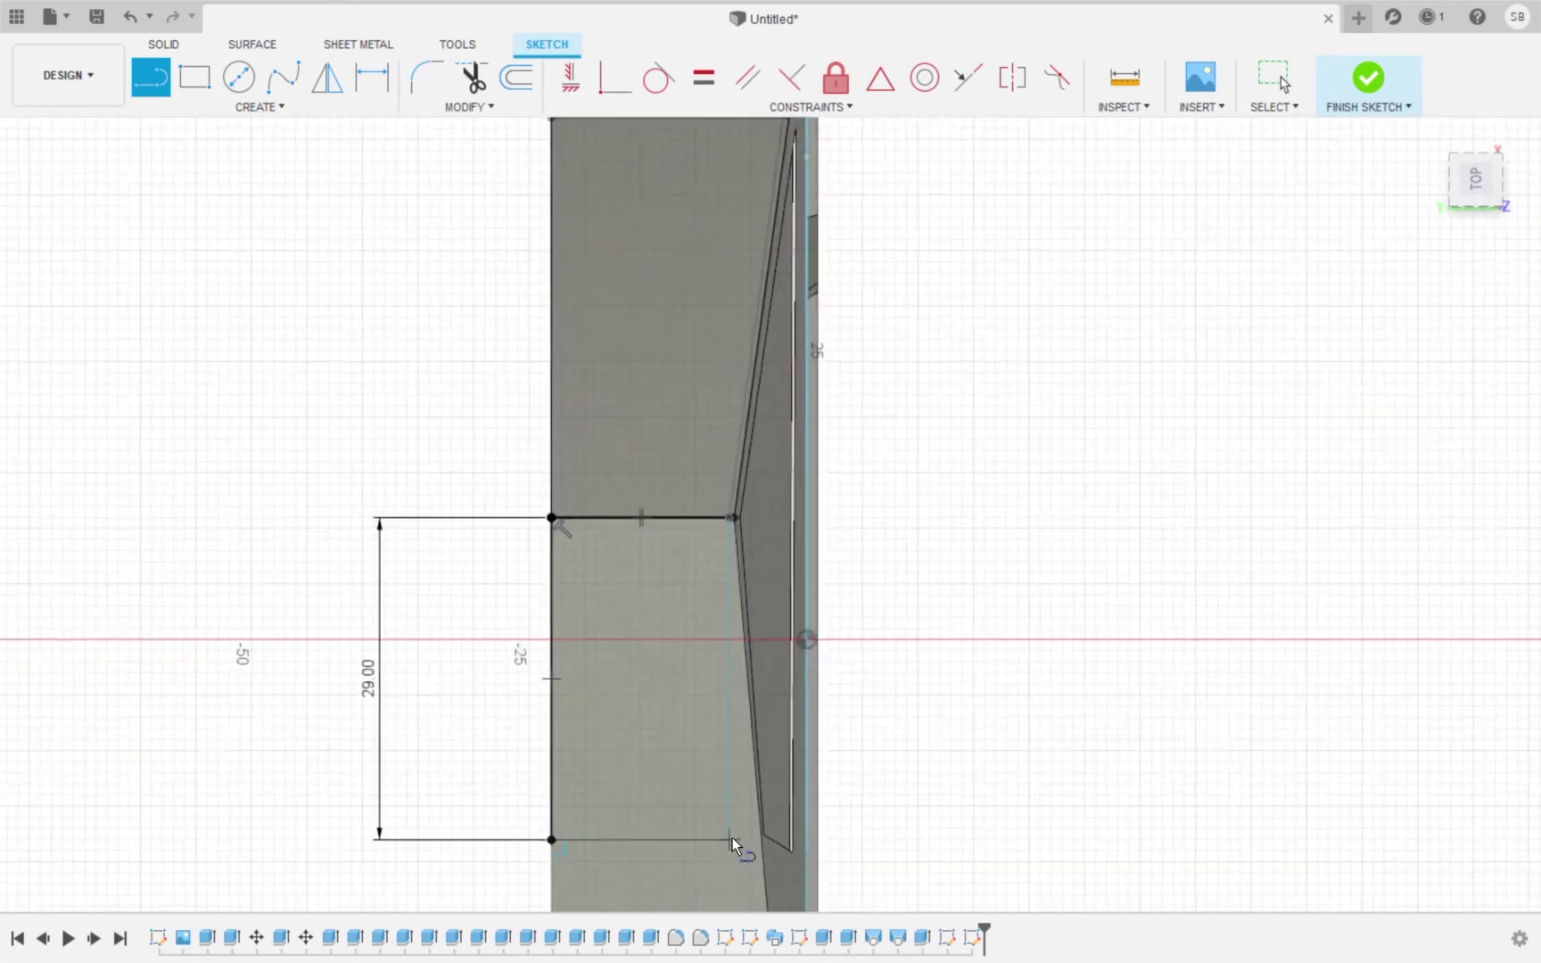
scroll(732, 839, up, 2)
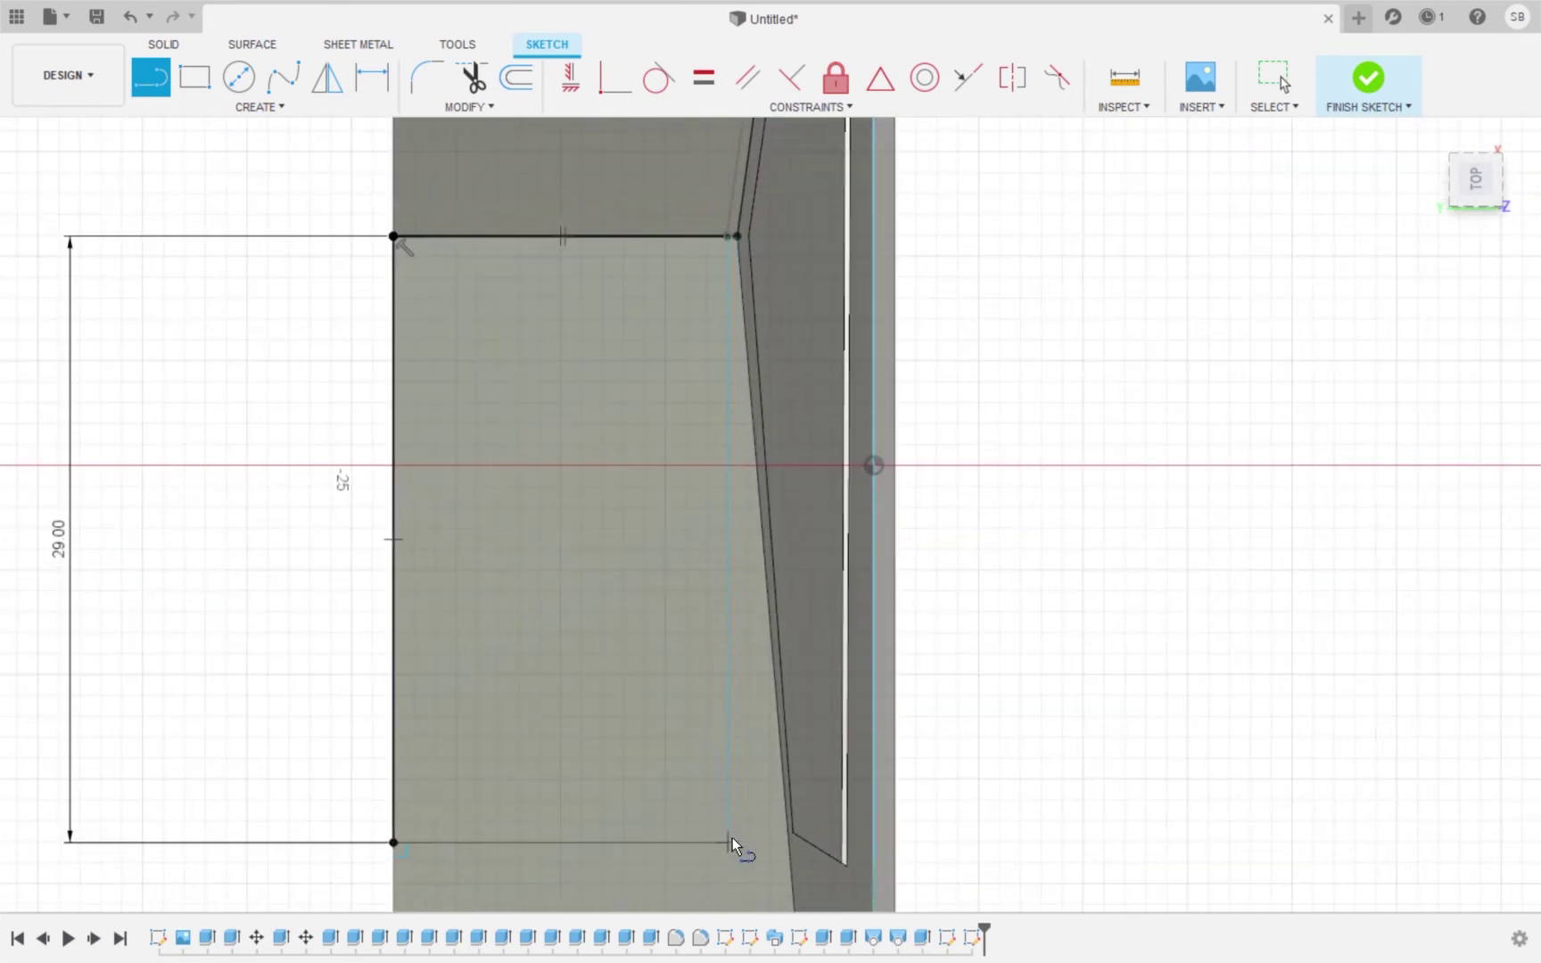
double_click(789, 841)
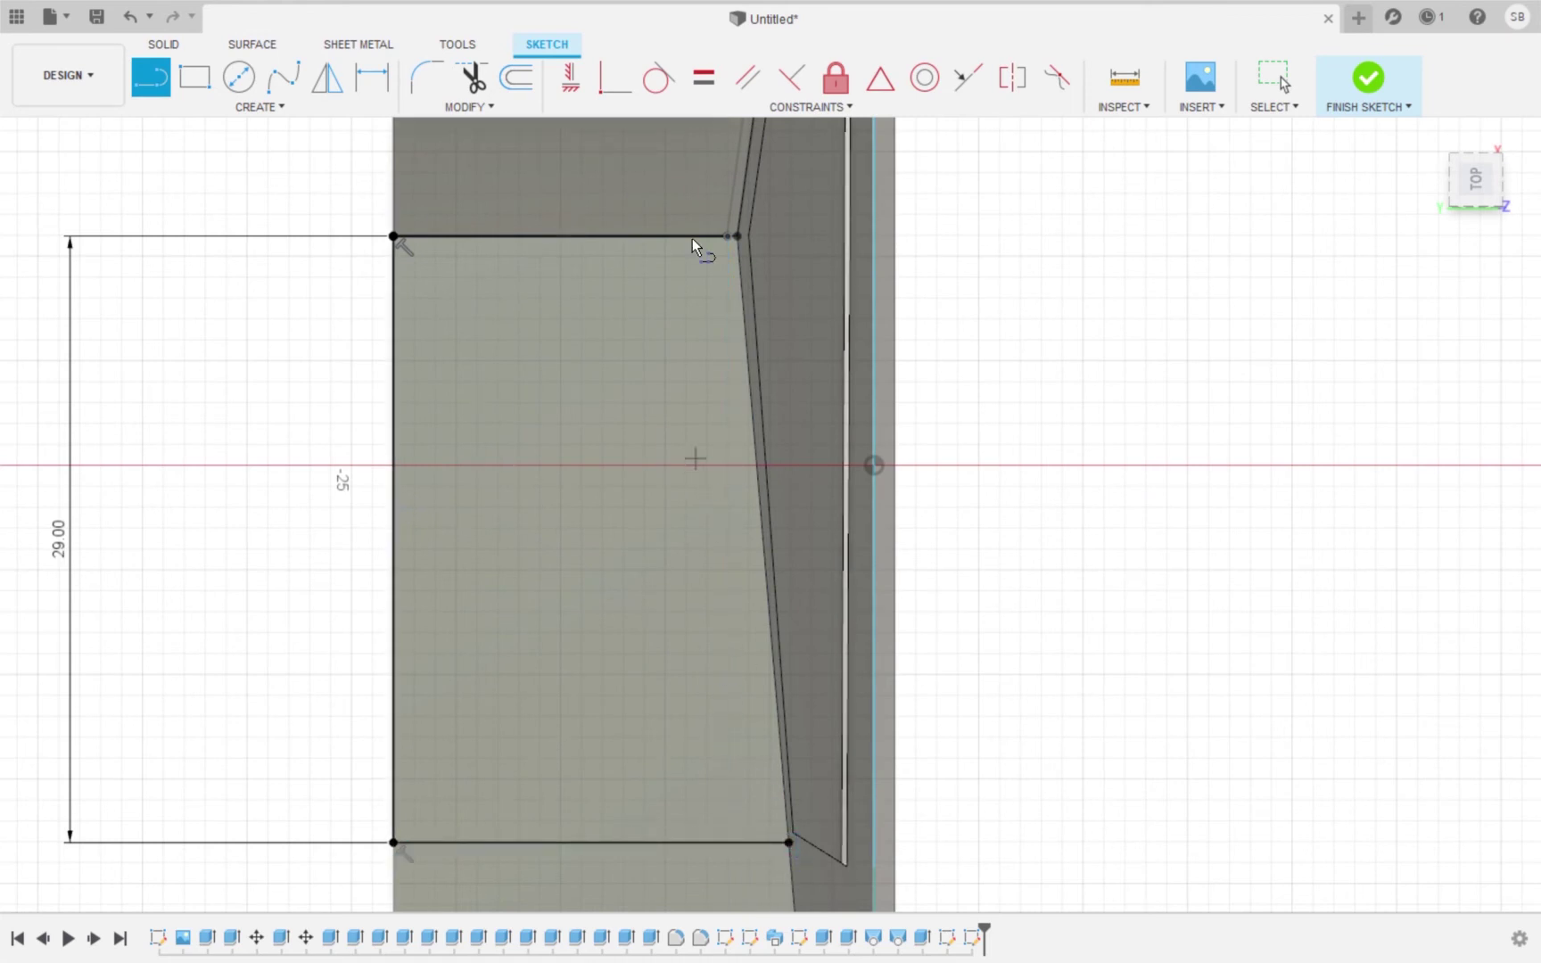
click(728, 236)
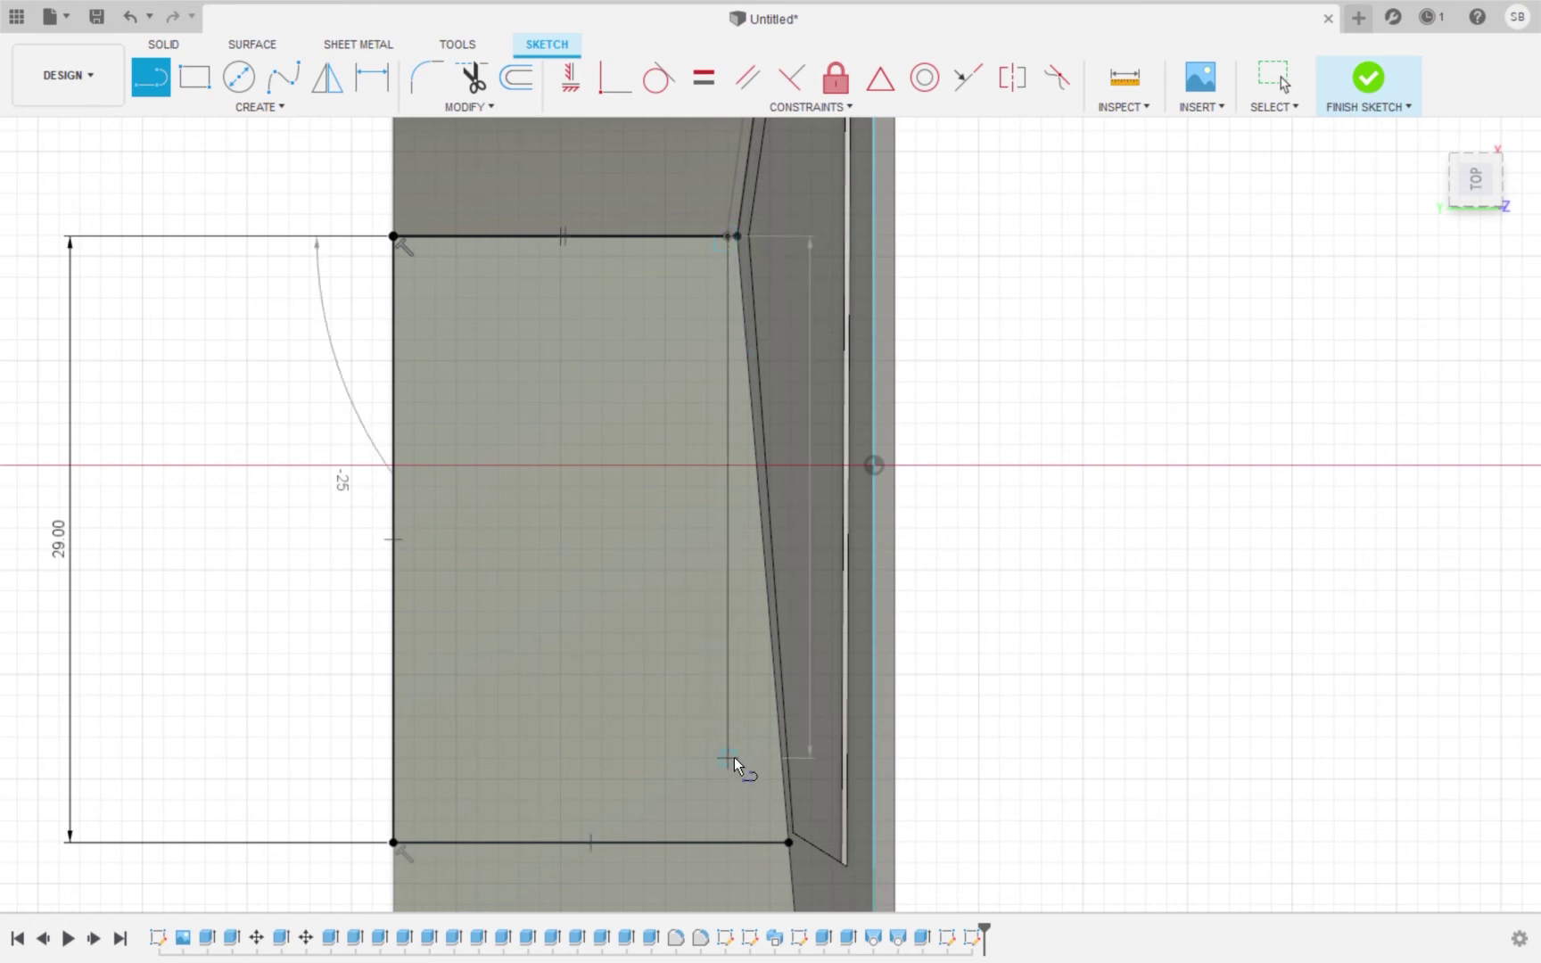
click(775, 842)
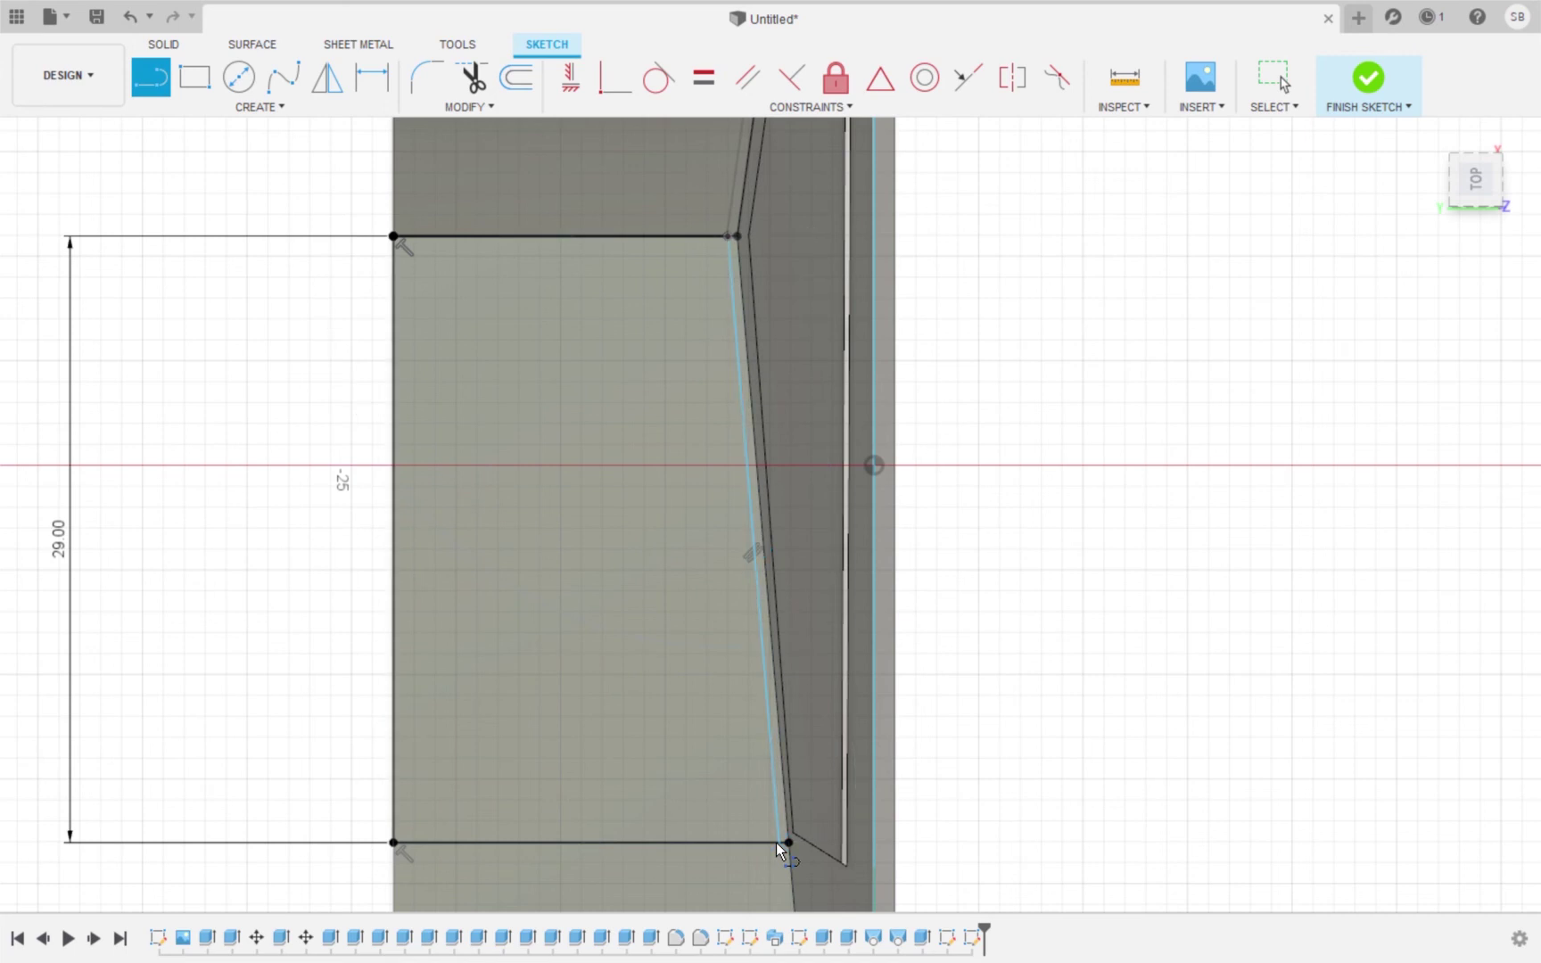
click(1367, 79)
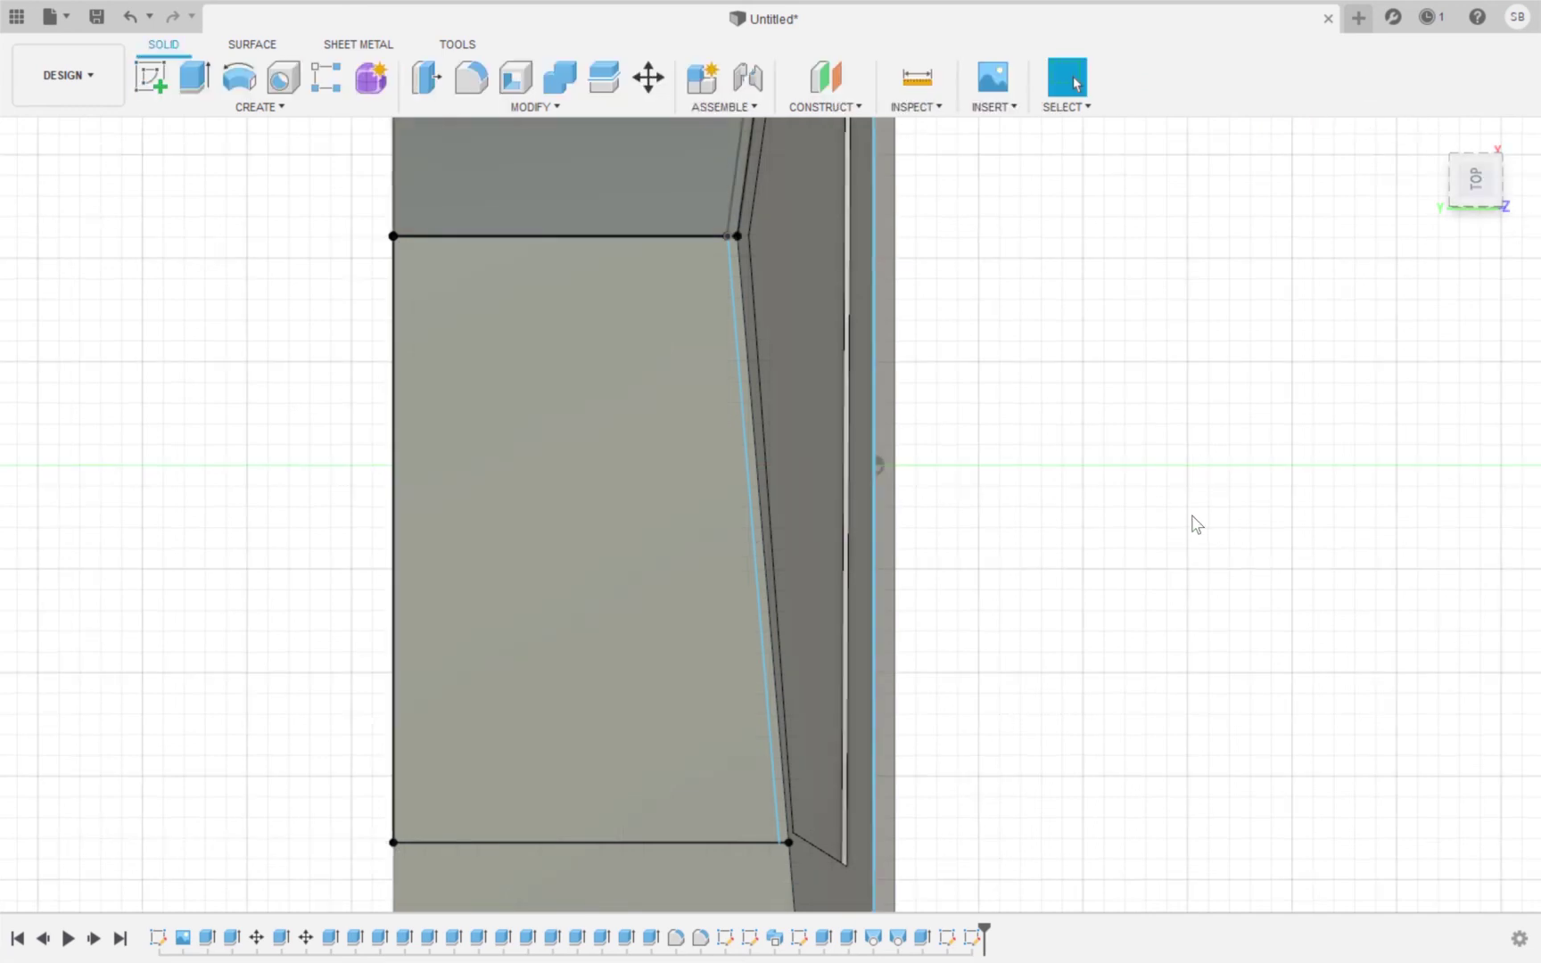
Extrude the windshield profile by -0.1 to recess the glass into the body.
scroll(1195, 539, up, 2)
scroll(1197, 540, down, 3)
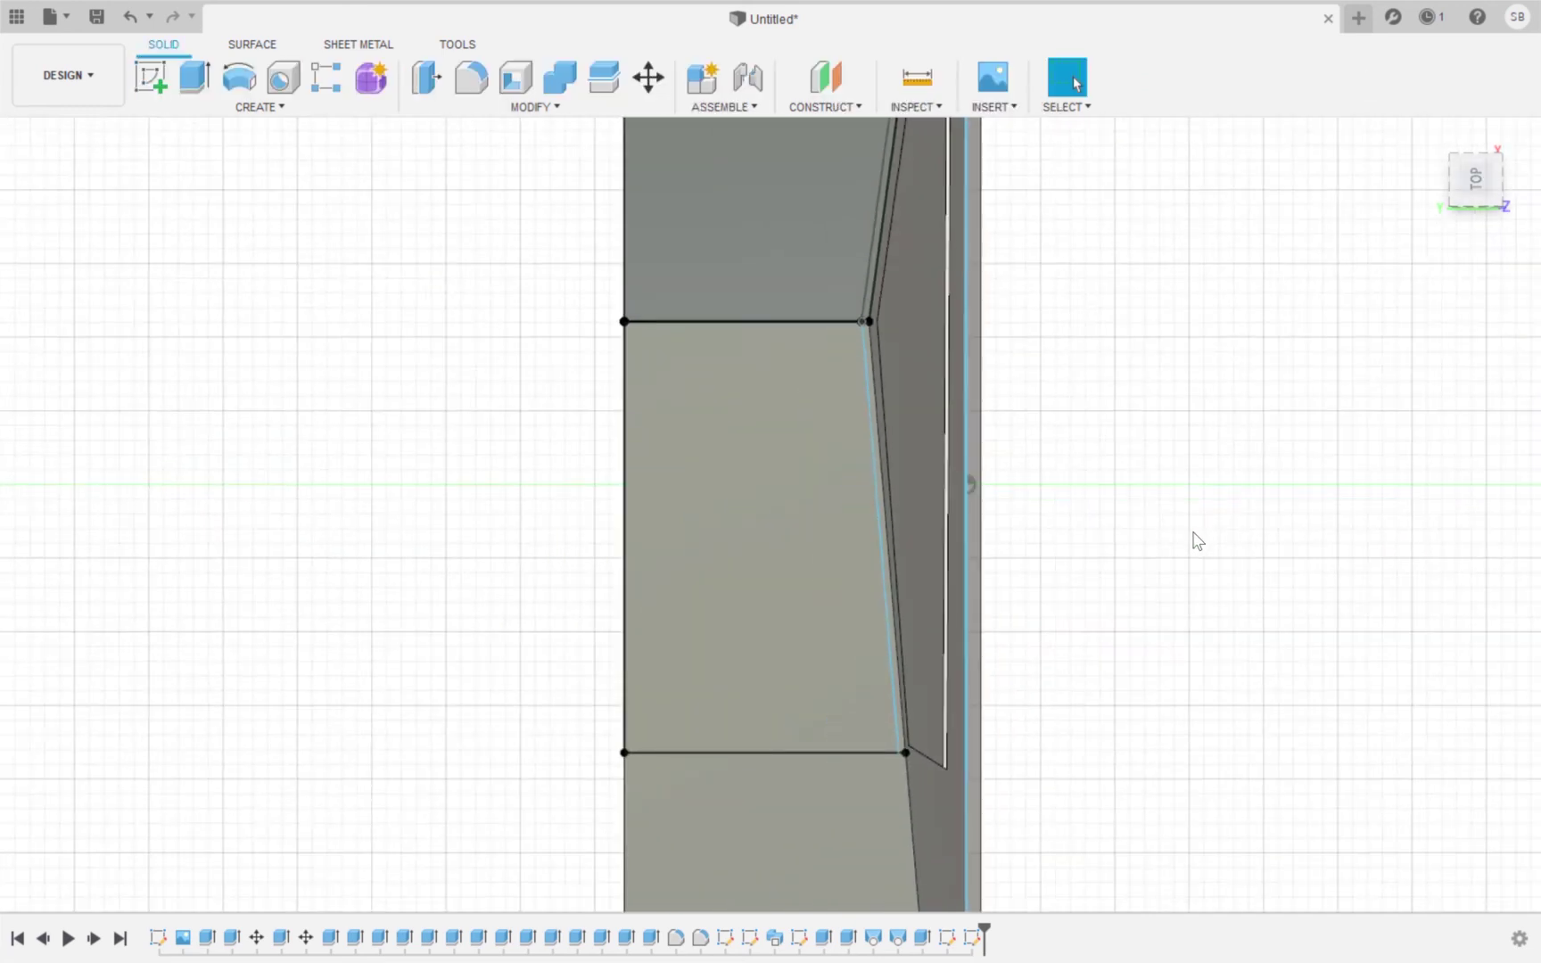
scroll(1197, 541, down, 5)
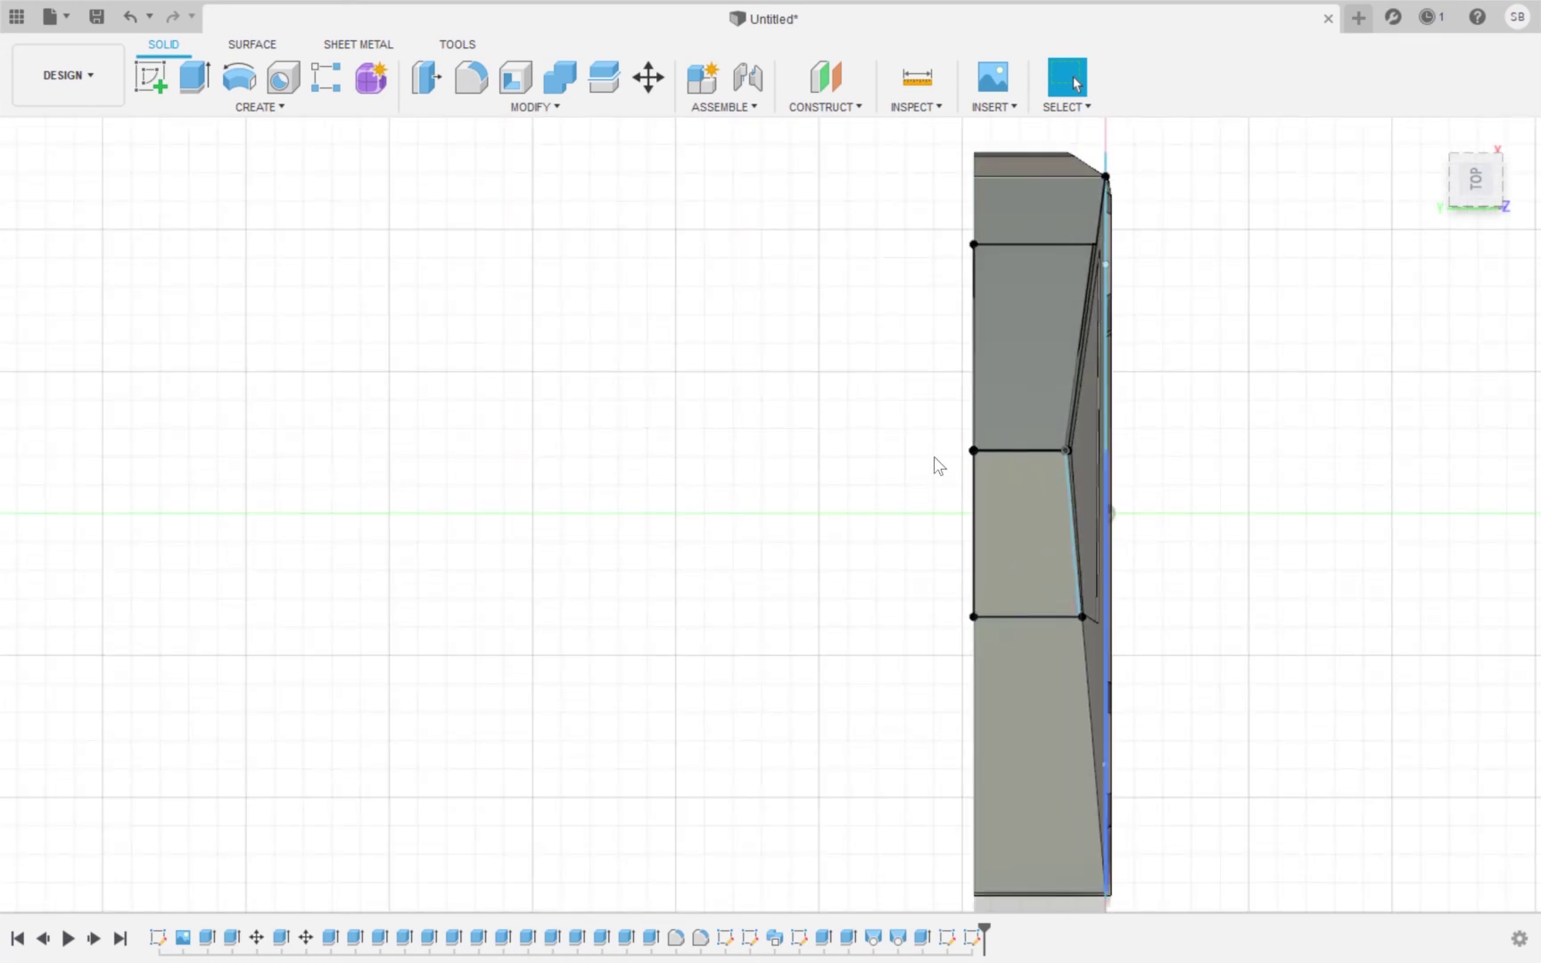
click(196, 77)
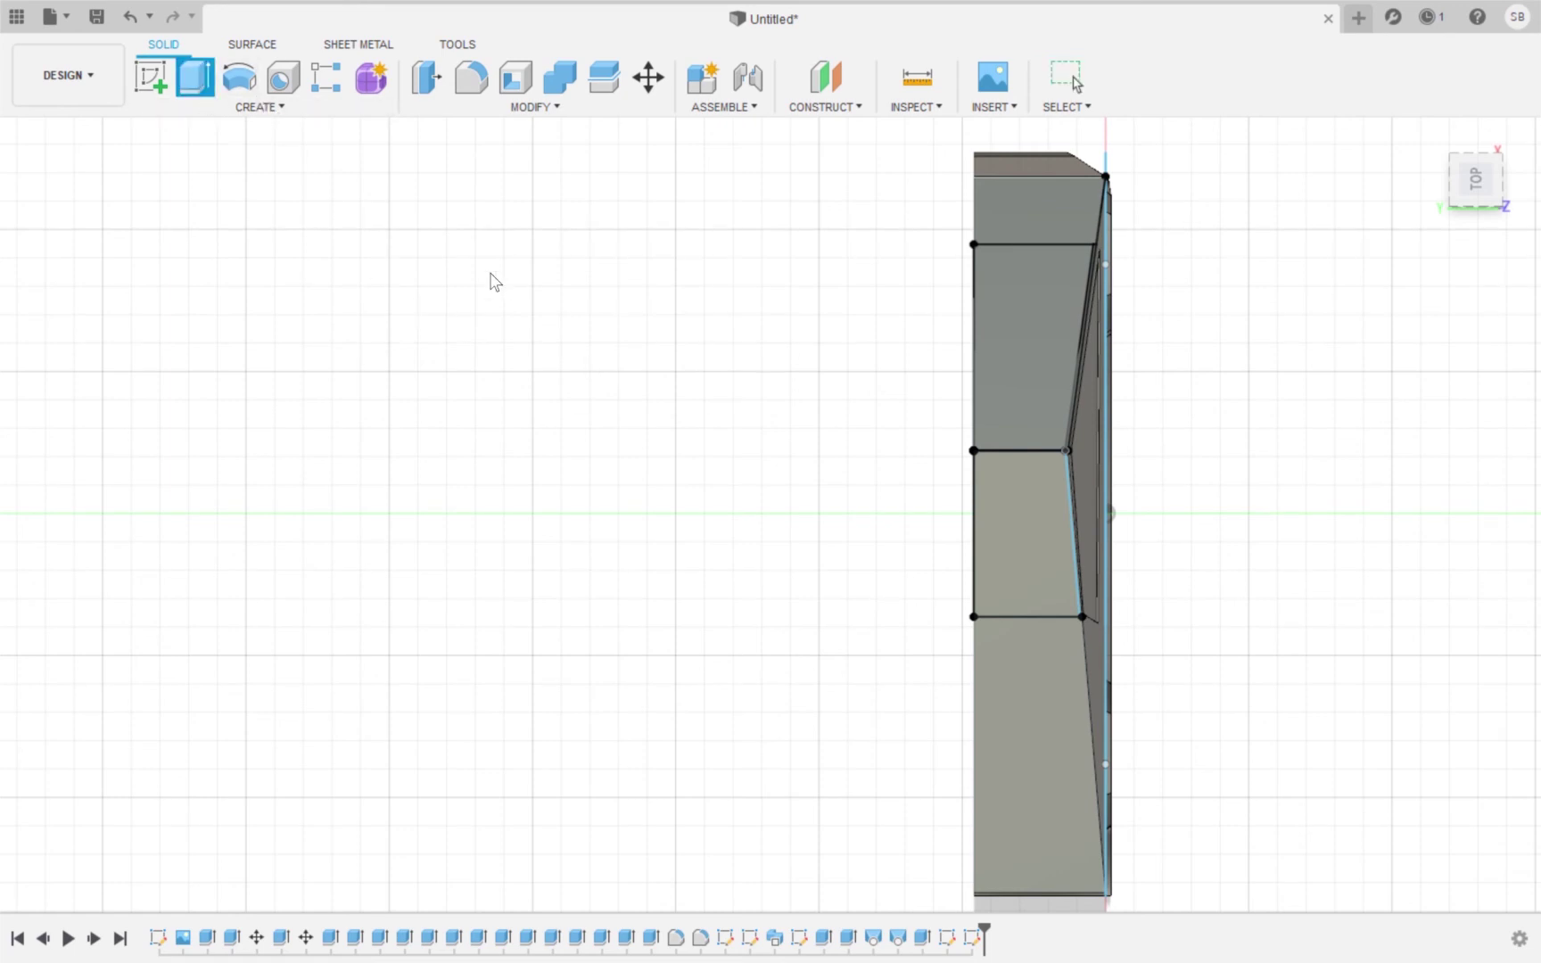
click(1013, 370)
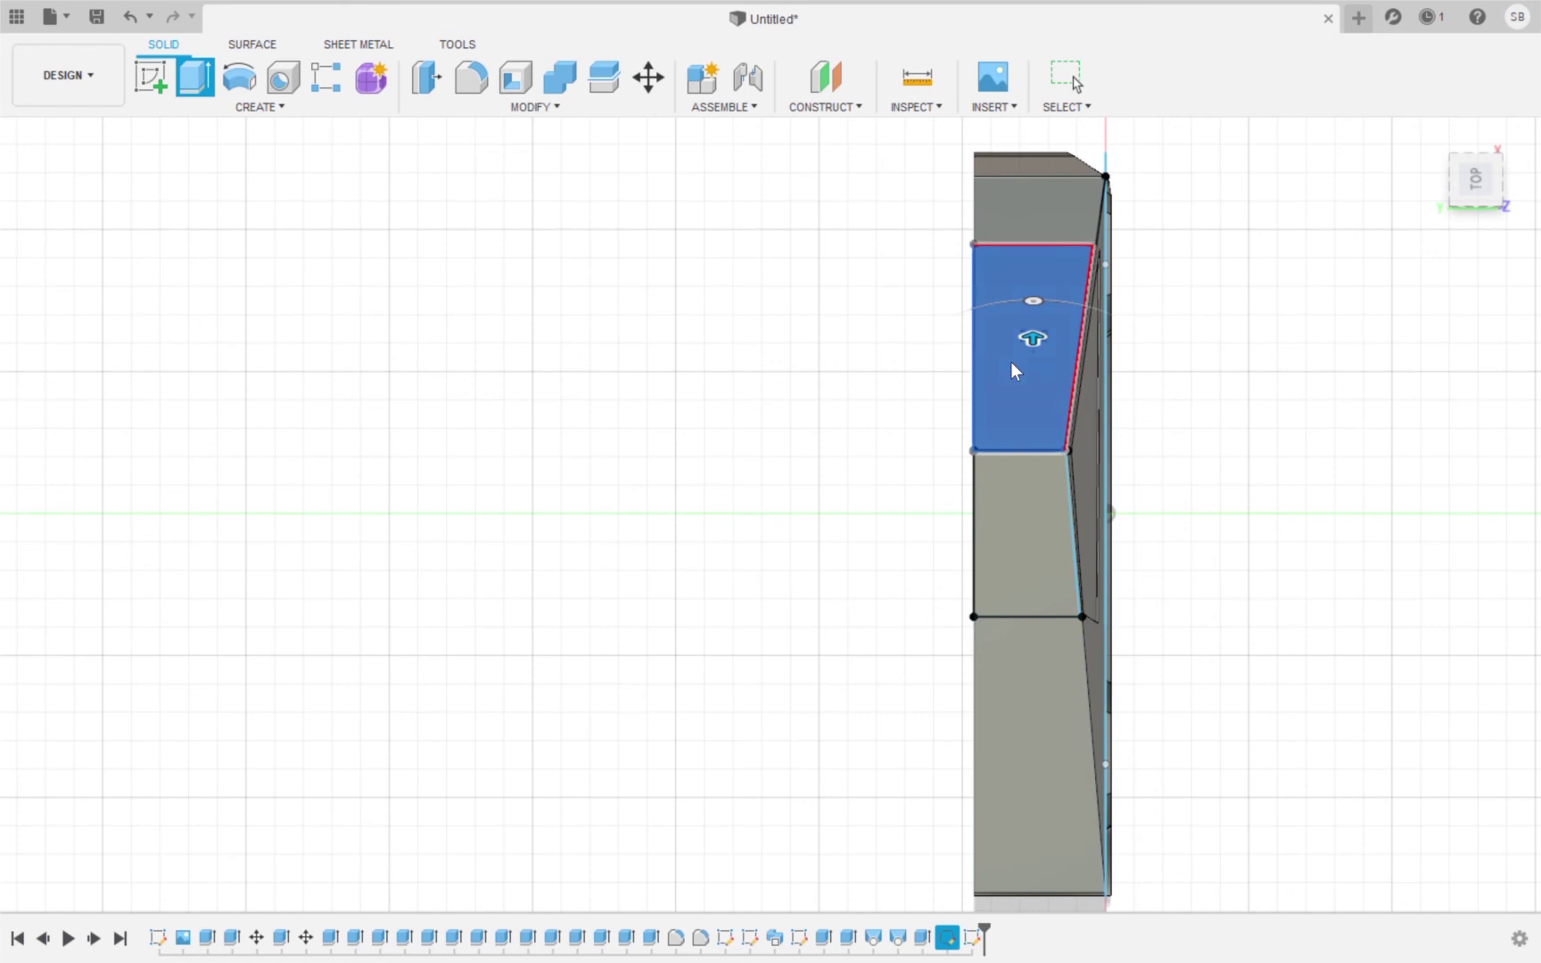
text(-0.1)
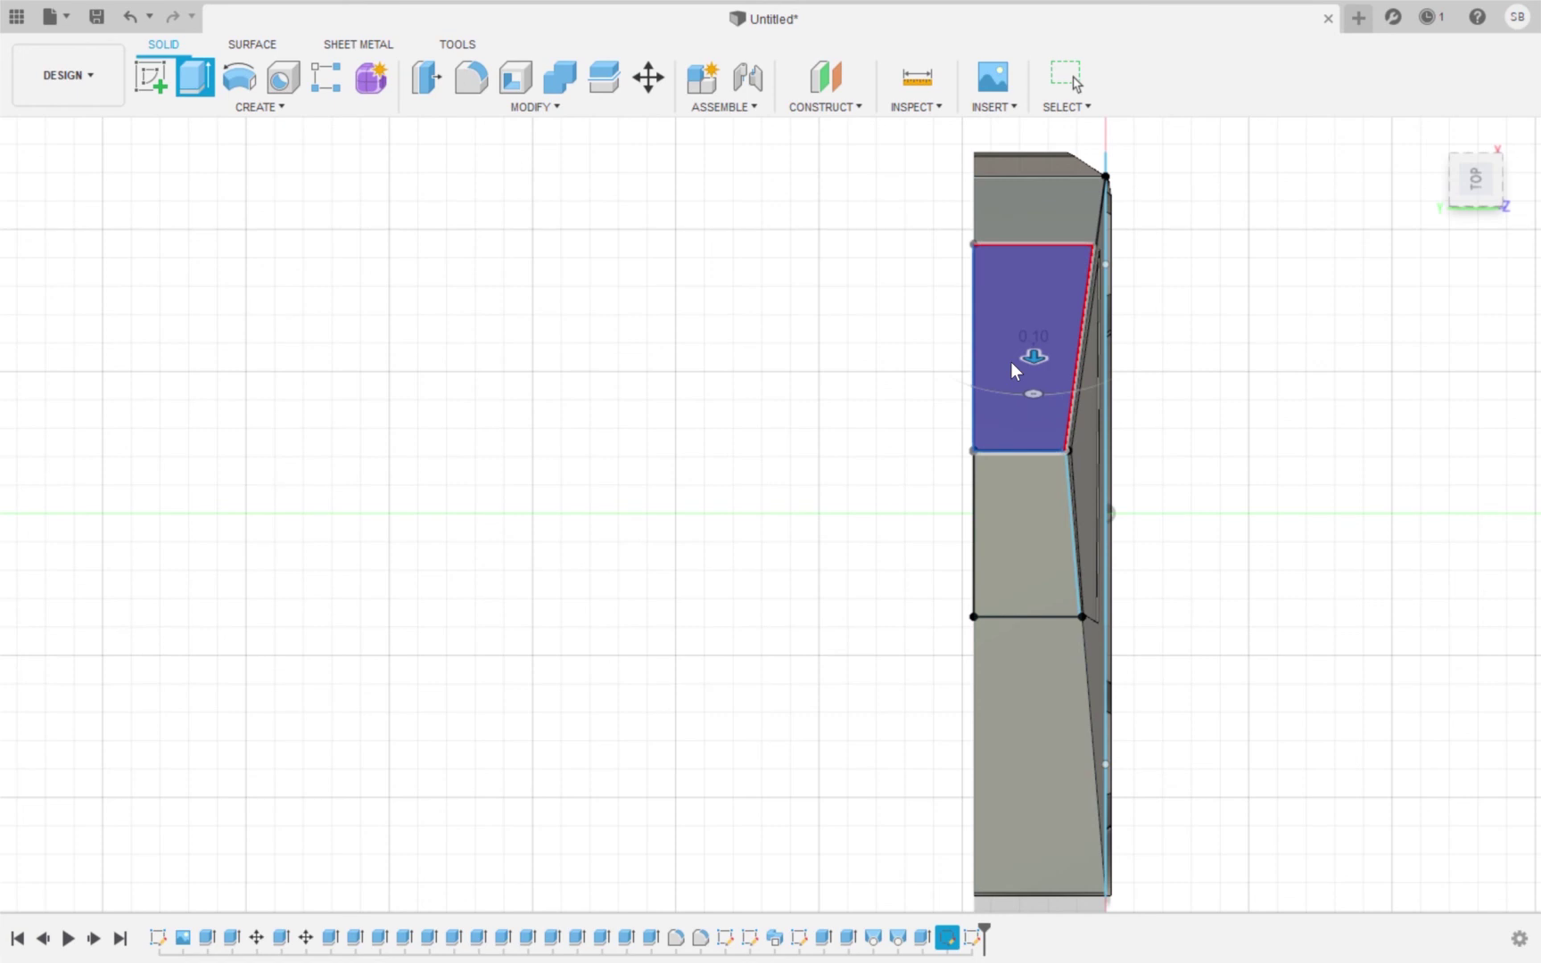
key(Return)
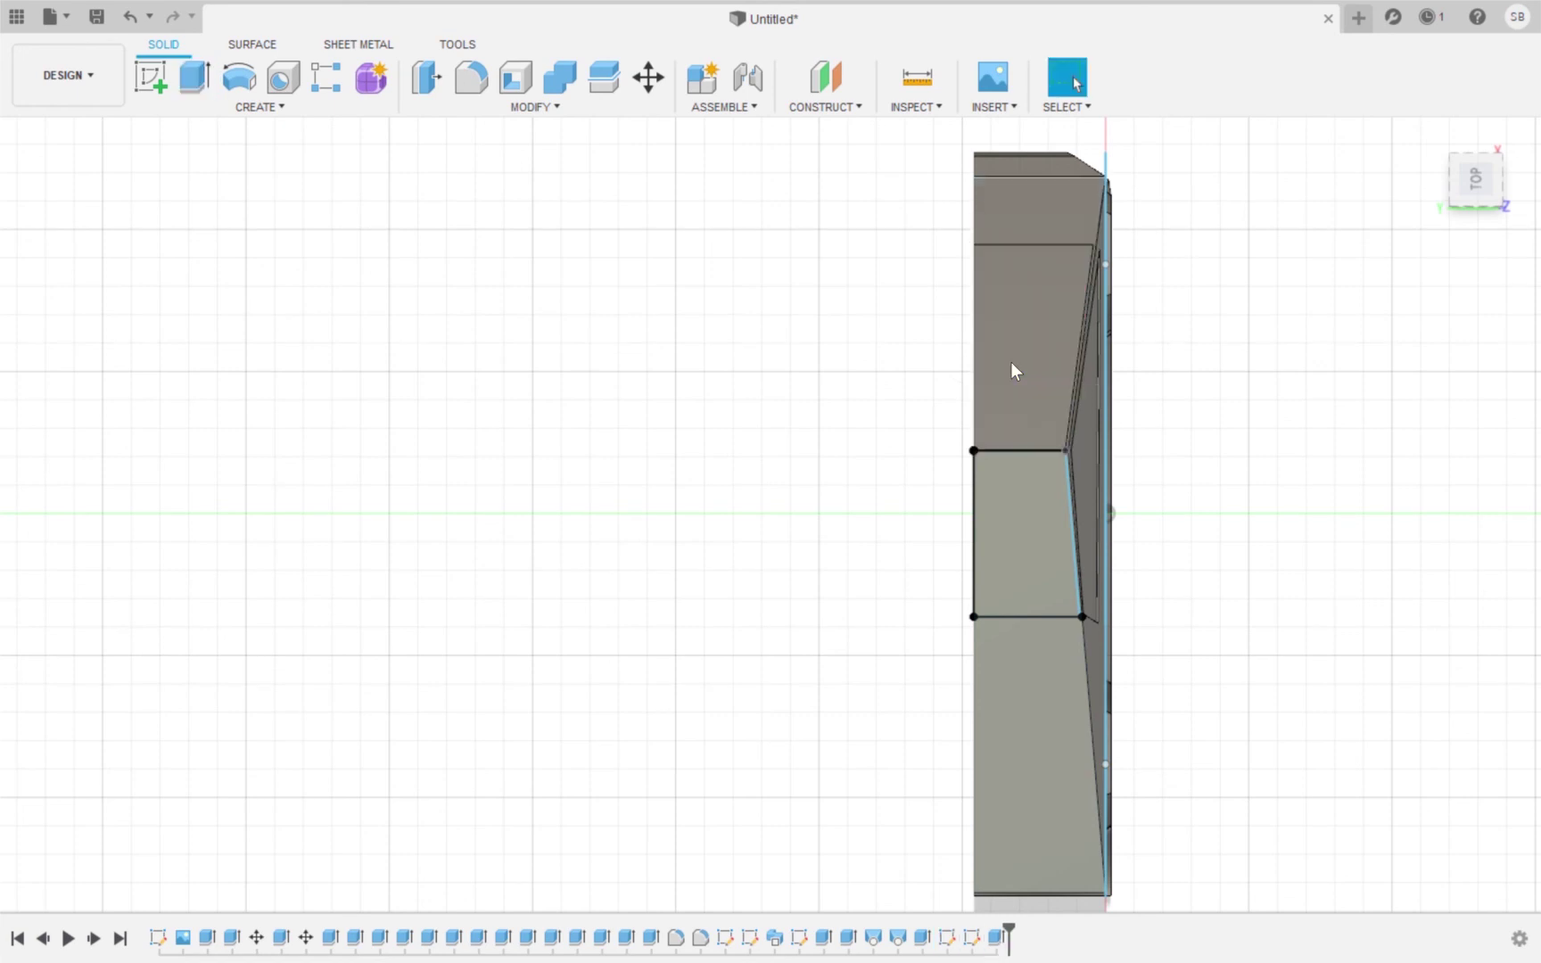
Extrude the roof glass profile behind the windshield inward to recess it into the roof.
click(194, 79)
click(1001, 513)
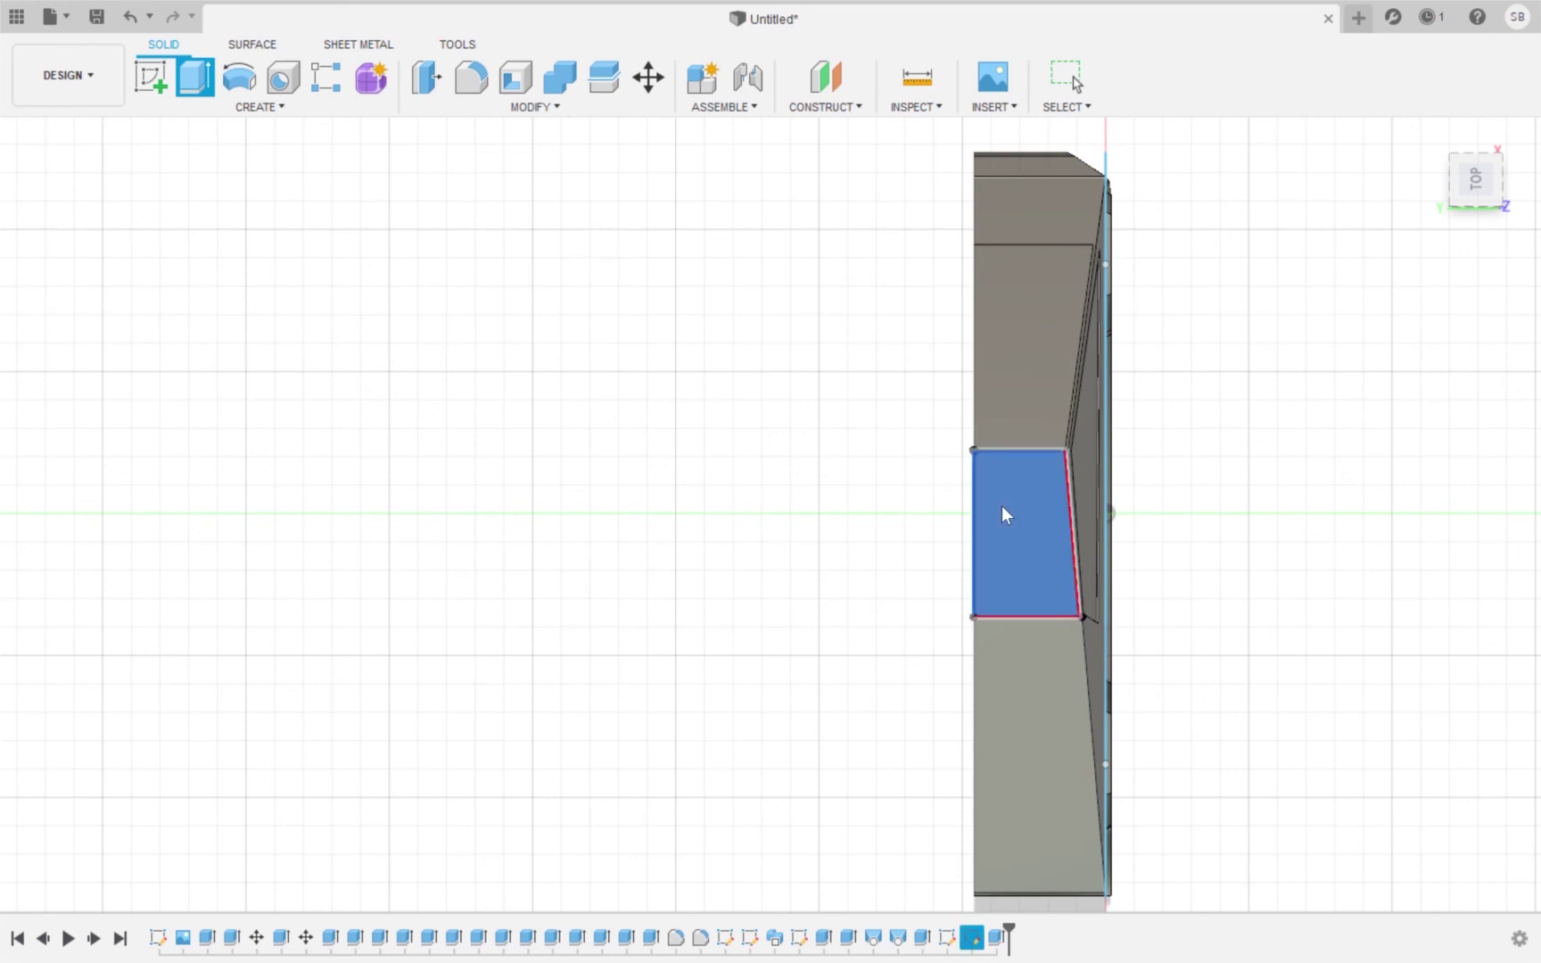
key(Return)
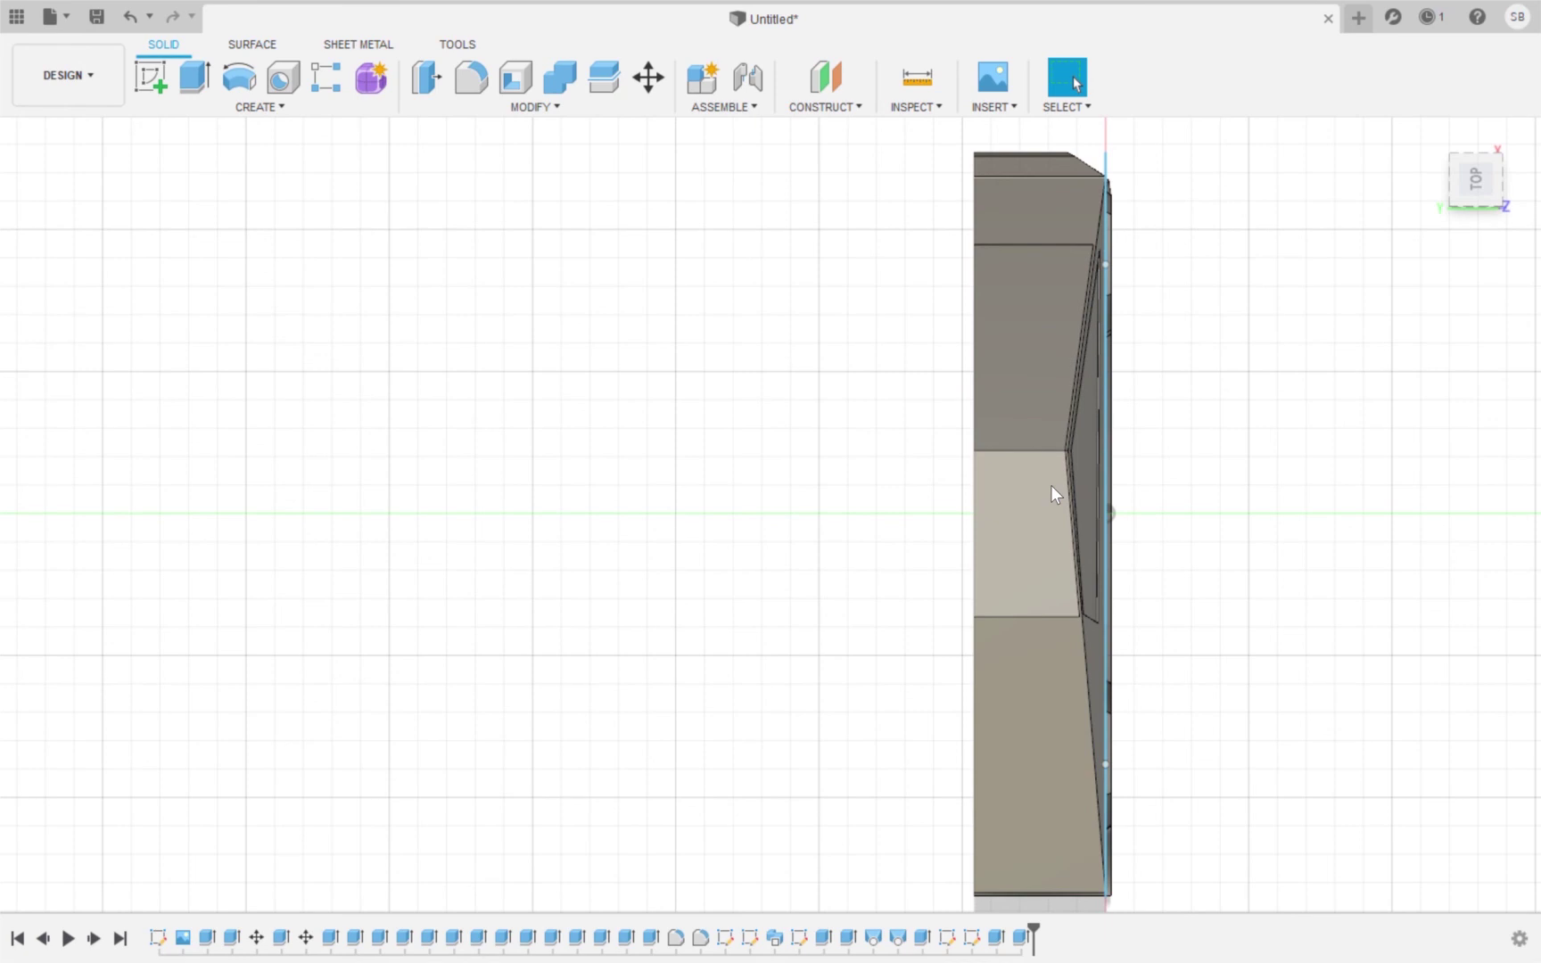
Mirror all bodies of the half car across its centre plane to form the complete car, and view it from the front corners.
shift+middle_drag(919, 500, 1001, 515)
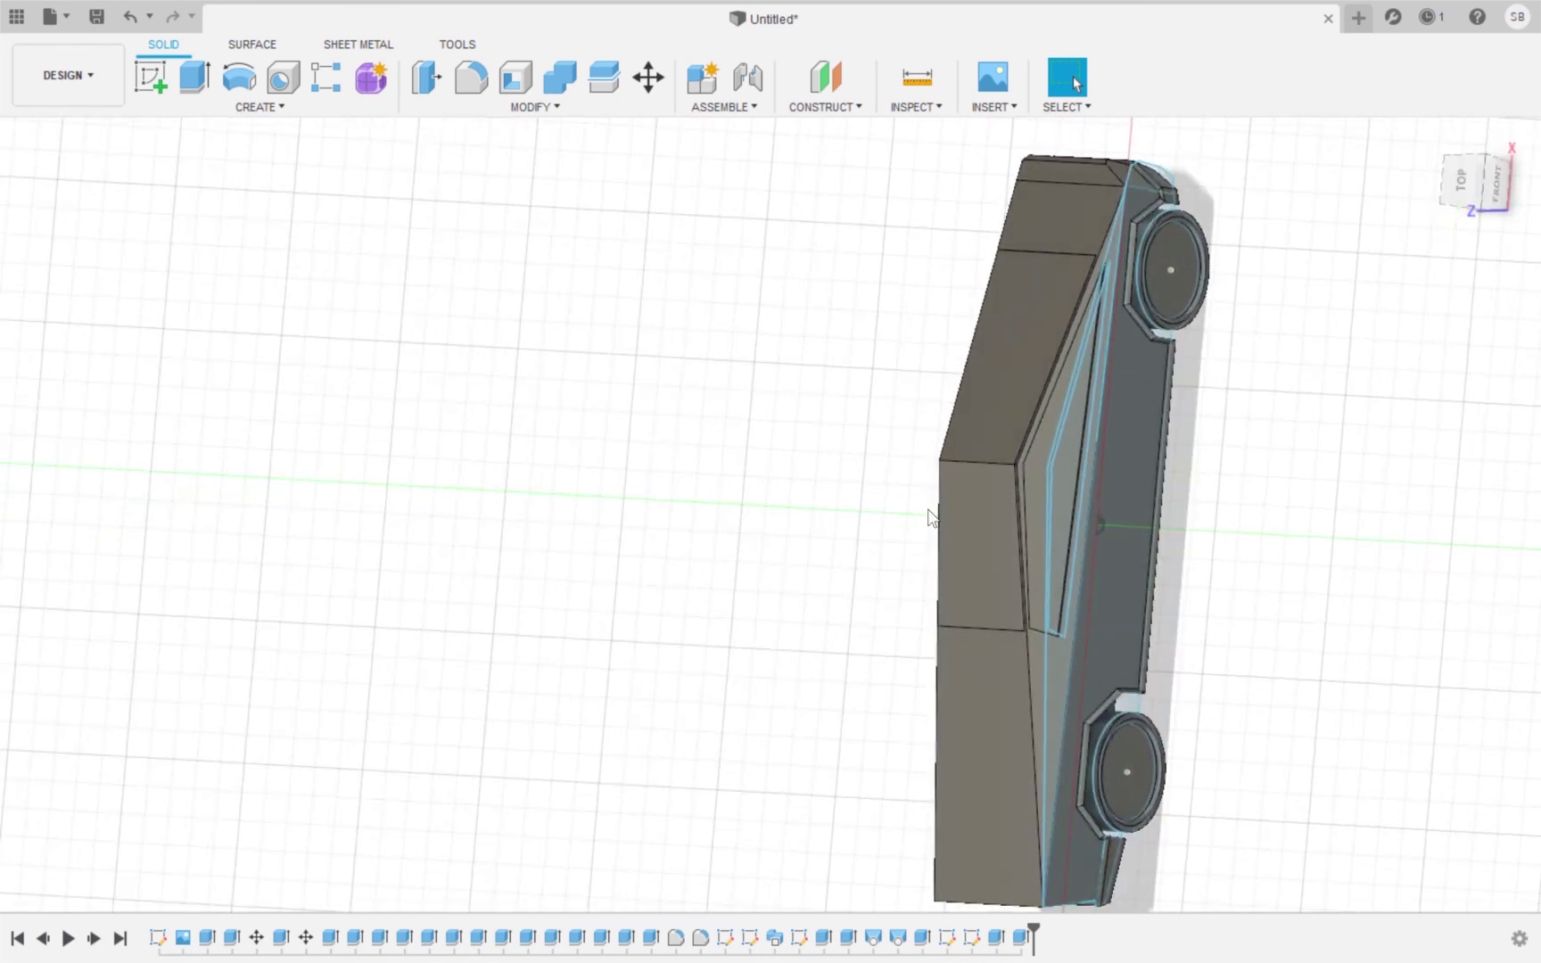
click(1503, 194)
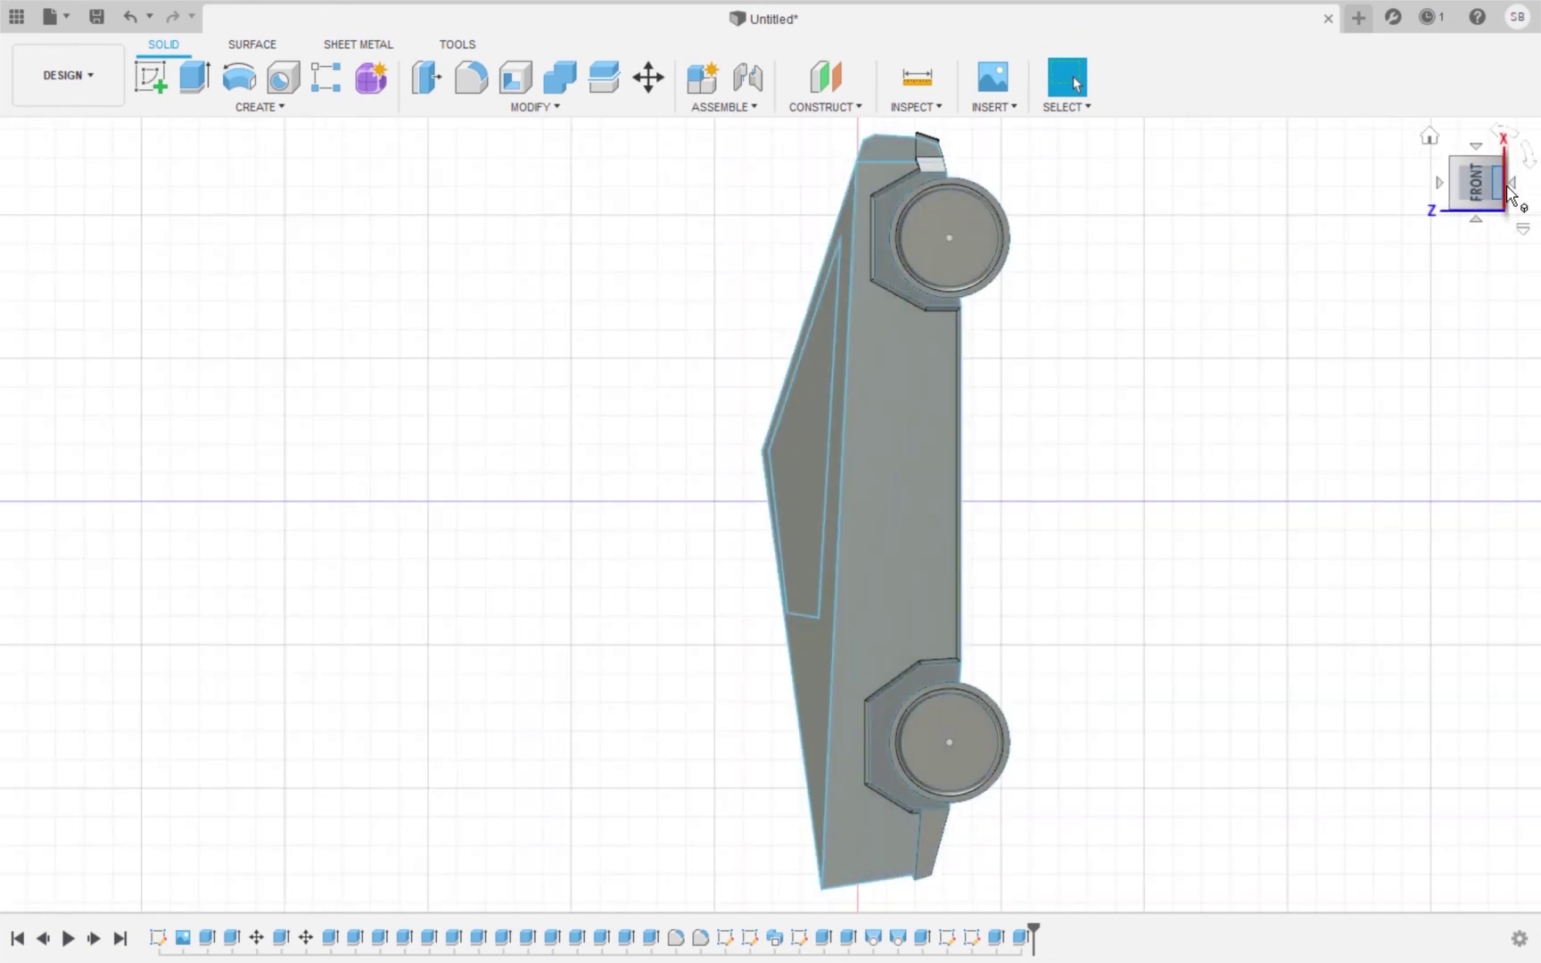
click(1528, 163)
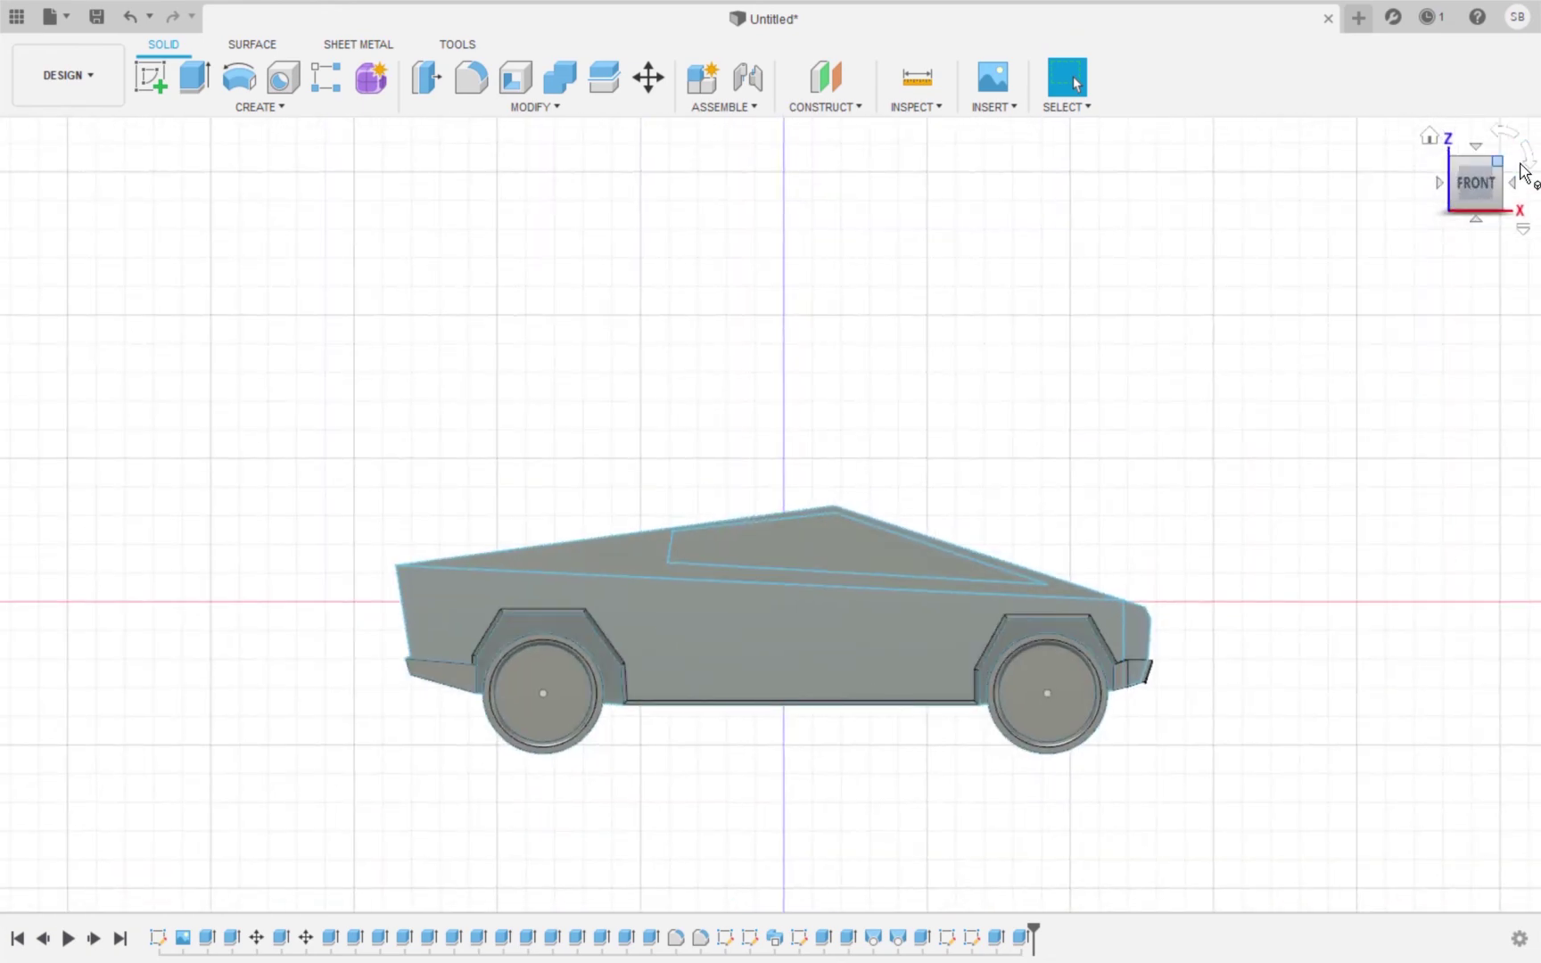
mouse_move(1516, 183)
shift+middle_down()
mouse_move(1427, 214)
mouse_move(1178, 250)
mouse_move(1230, 268)
mouse_move(1501, 178)
shift+middle_up()
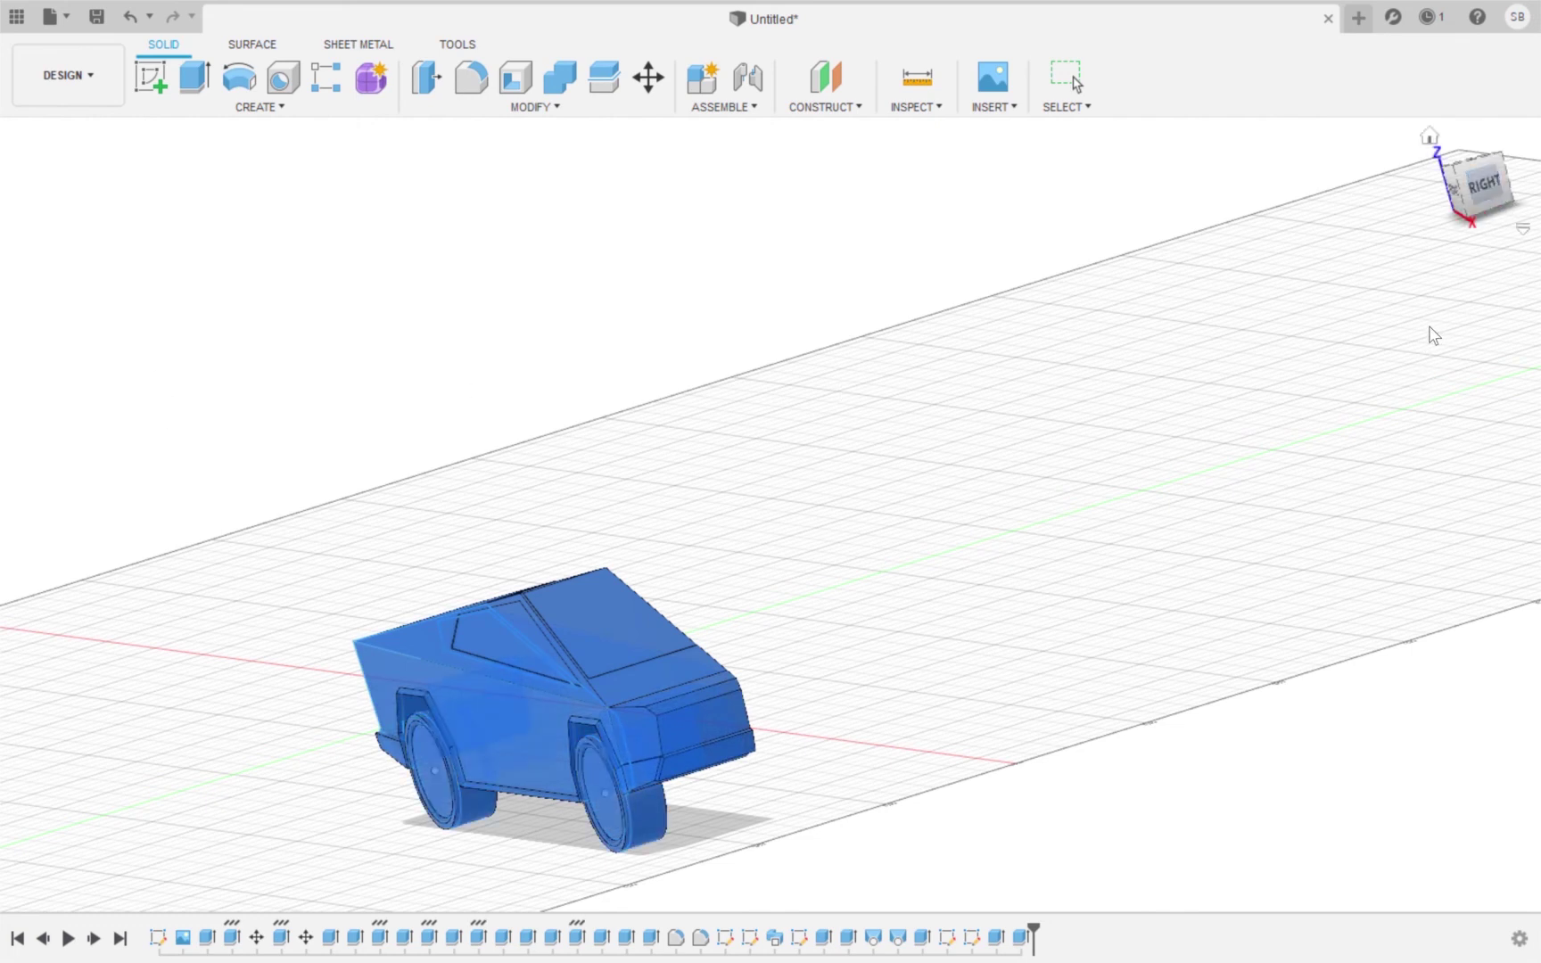
drag(1513, 178, 1507, 176)
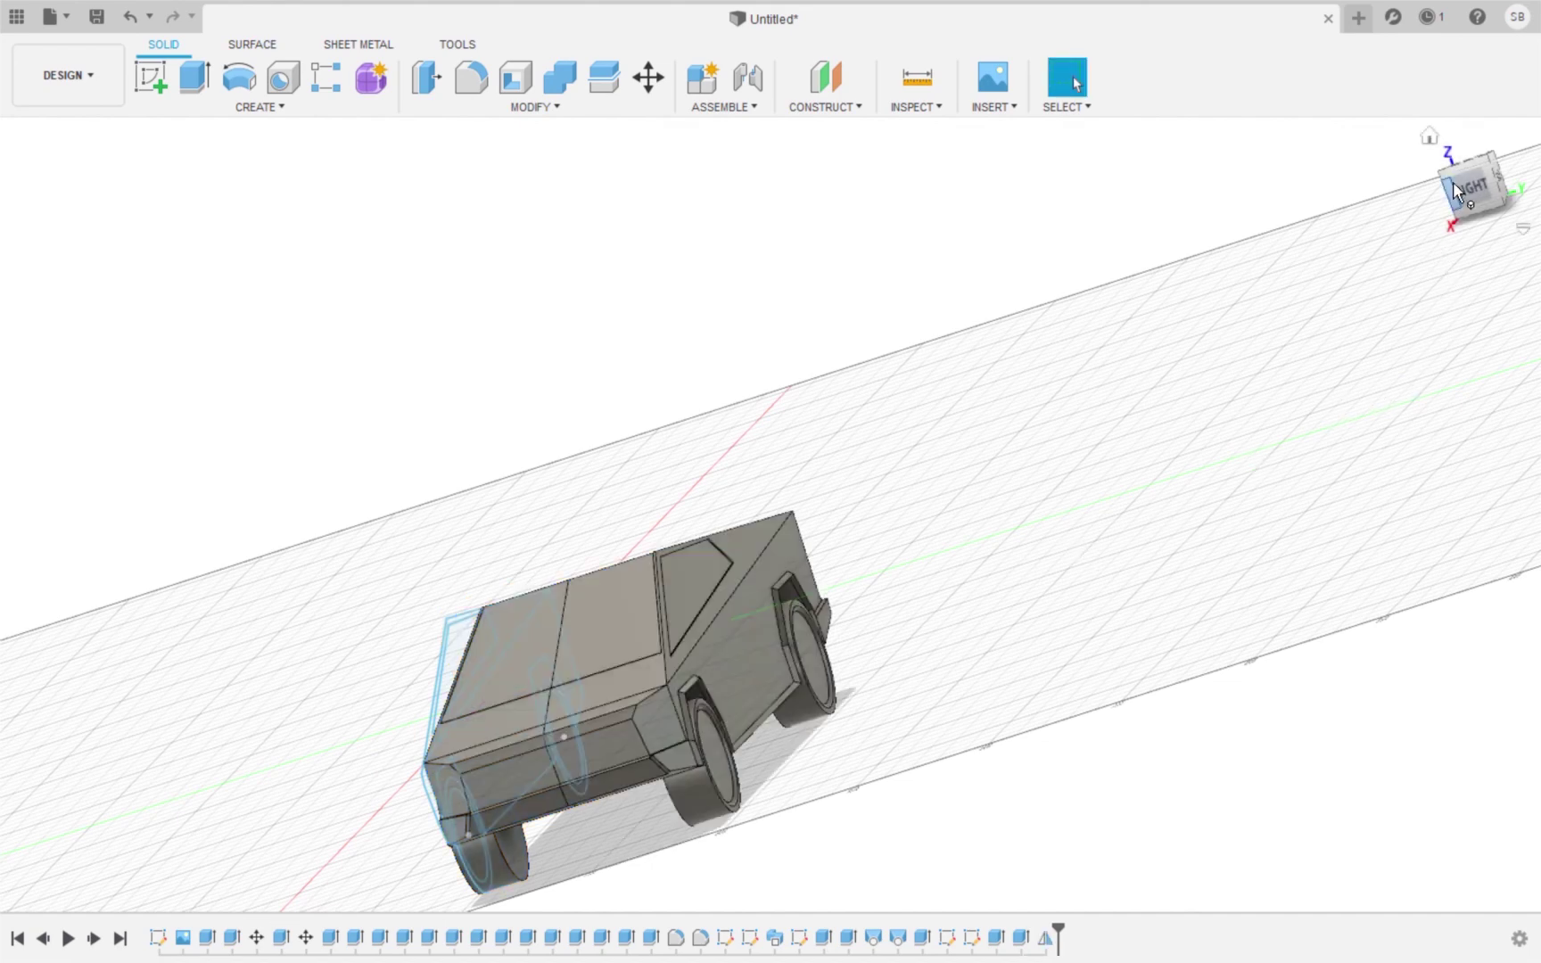
mouse_move(1452, 175)
mouse_down()
mouse_move(1526, 169)
mouse_move(1454, 185)
mouse_up()
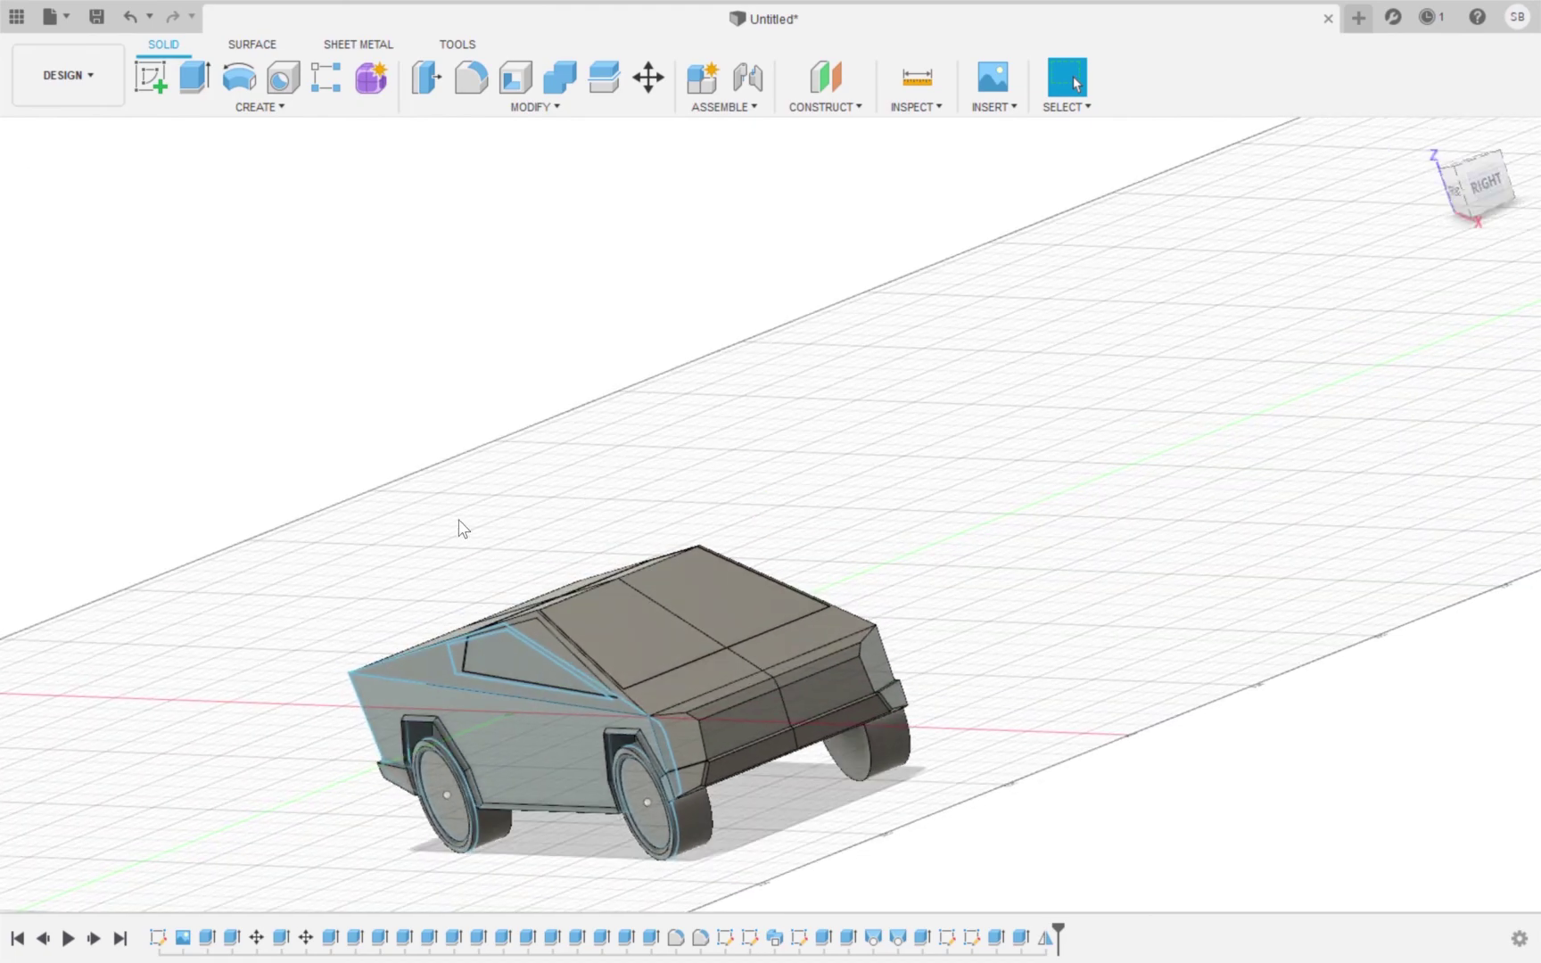